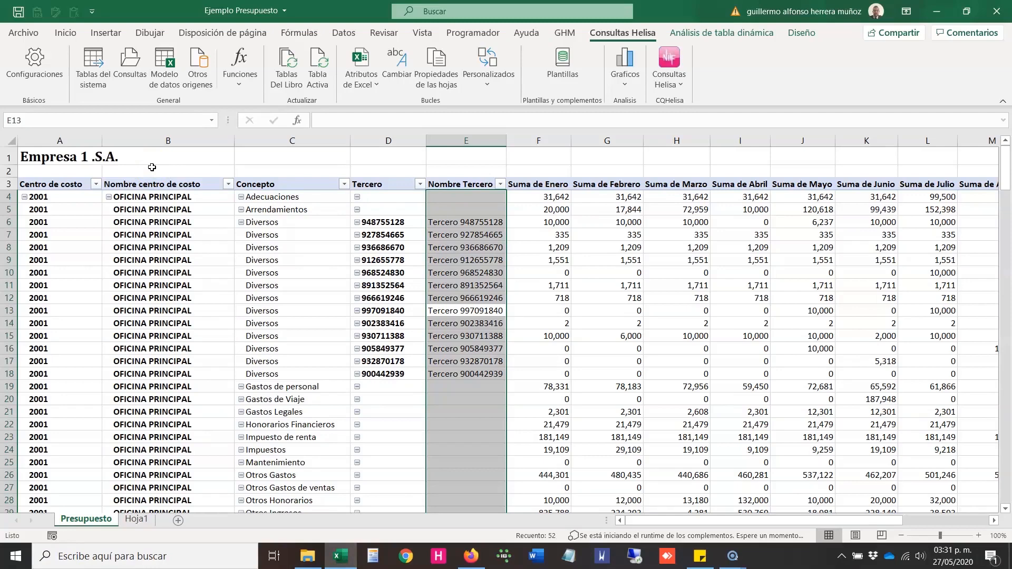
Step: Examine the budget pivot table's cost centre, Concepto, Tercero and Nombre Tercero headings on the Presupuesto sheet
{"action": "key", "text": "Up"}
{"action": "key", "text": "Up"}
{"action": "key", "text": "Up"}
{"action": "key", "text": "Up"}
{"action": "key", "text": "Up"}
{"action": "key", "text": "Up"}
{"action": "key", "text": "Up"}
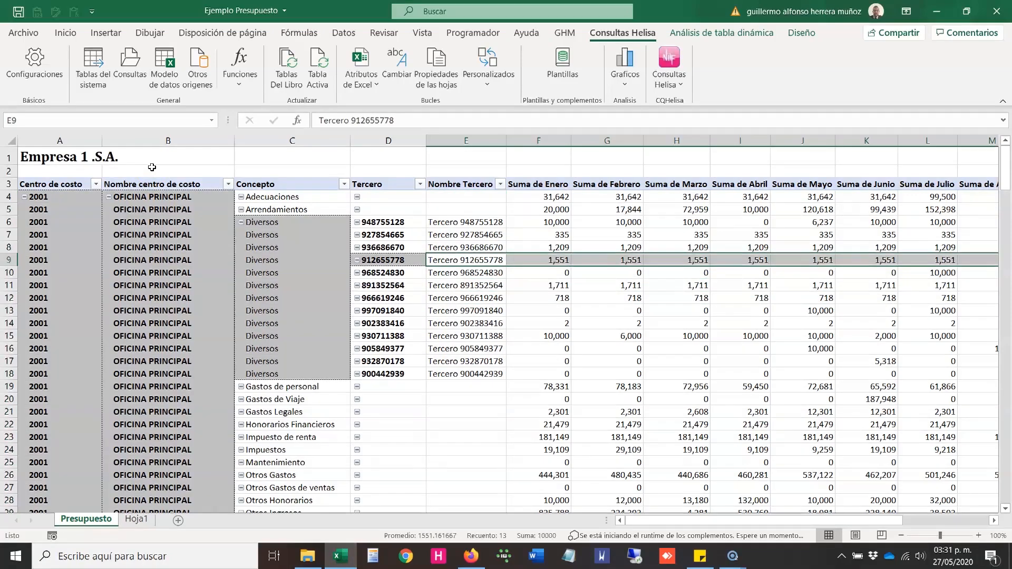
{"action": "key", "text": "Up"}
{"action": "key", "text": "Up"}
{"action": "key", "text": "Up"}
{"action": "key", "text": "Home"}
{"action": "key", "text": "shift+Right"}
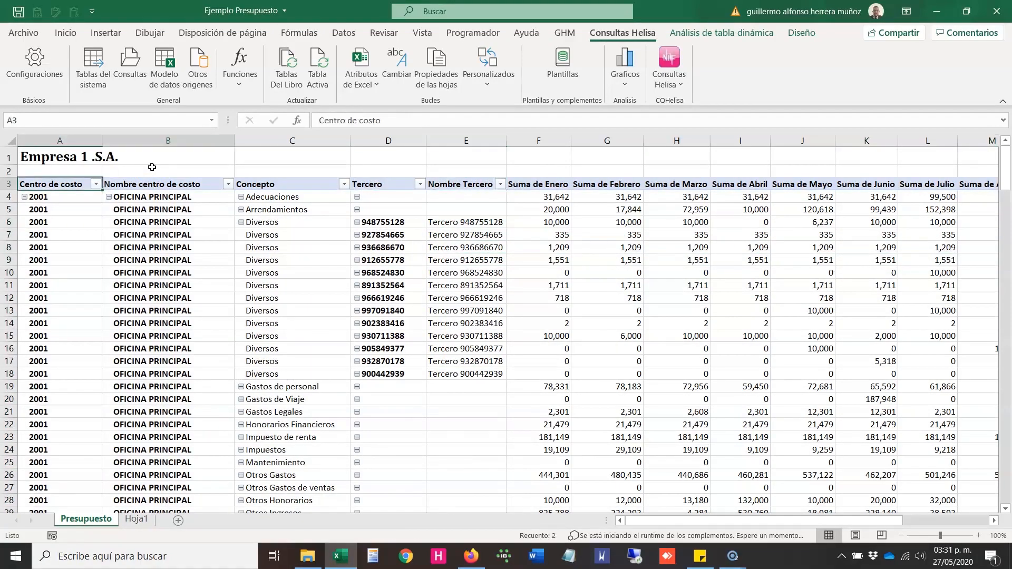
{"action": "key", "text": "Right"}
{"action": "key", "text": "Right"}
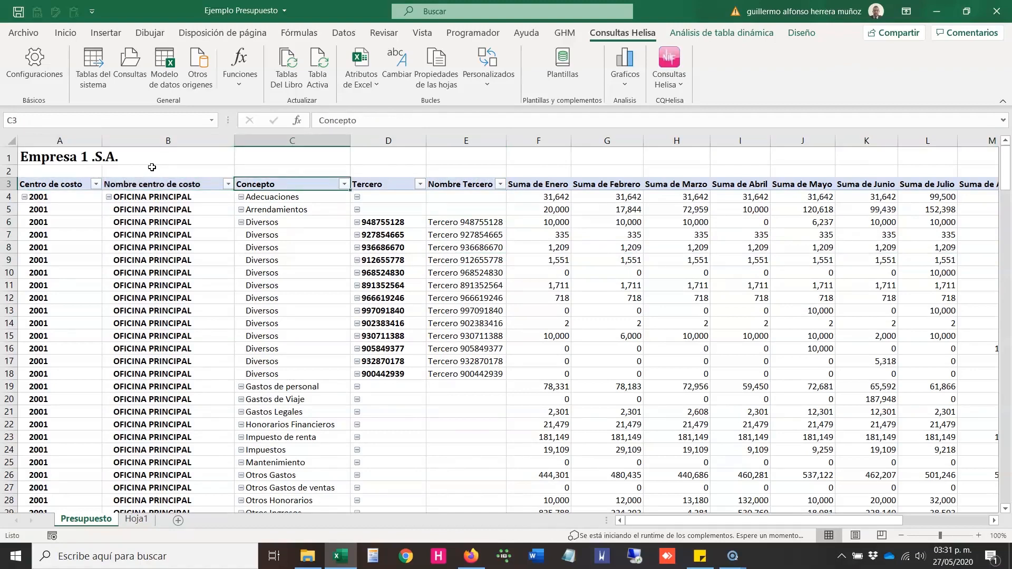
{"action": "key", "text": "Right"}
{"action": "key", "text": "shift+Right"}
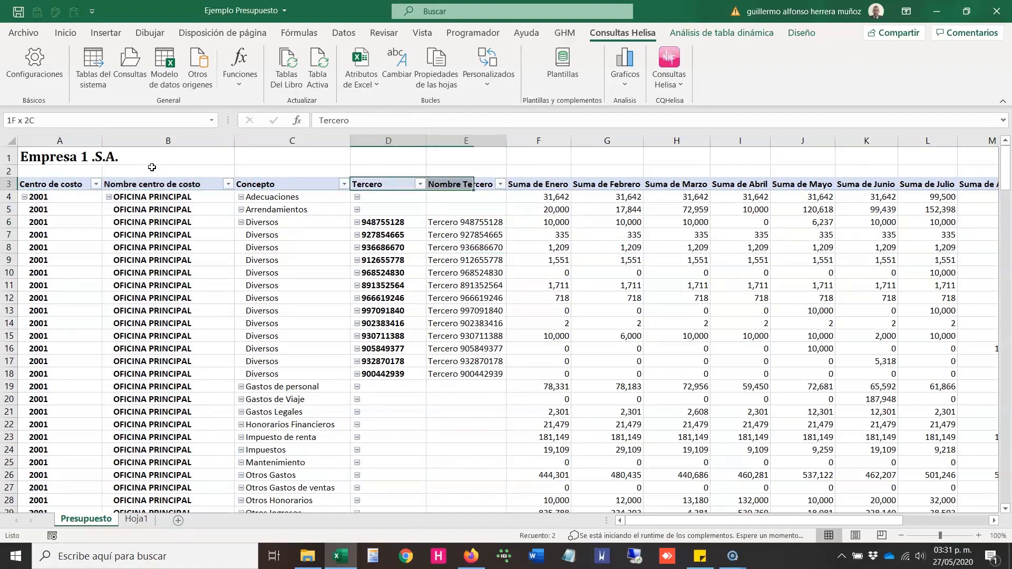
Step: Examine the monthly columns from Suma de Enero to Suma de Diciembre in the budget pivot table
{"action": "key", "text": "Right"}
{"action": "key", "text": "Right"}
{"action": "key", "text": "ctrl+shift+Right"}
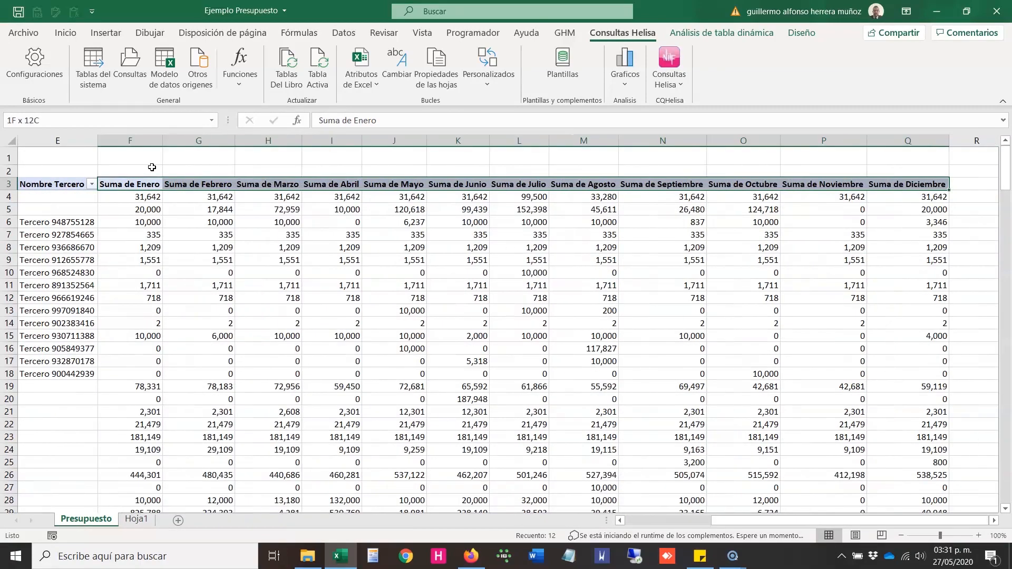
{"action": "key", "text": "Down"}
{"action": "key", "text": "Up"}
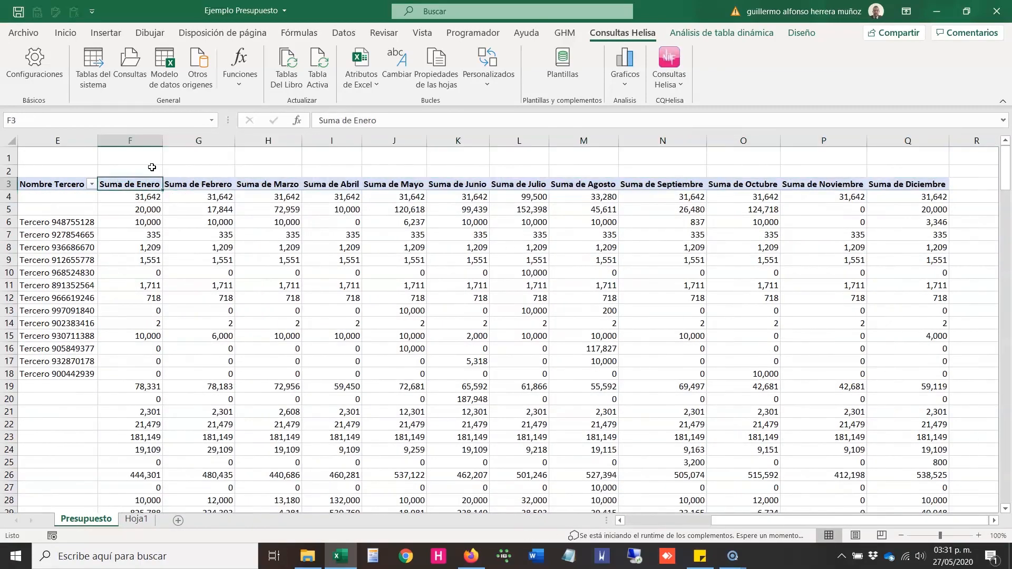
{"action": "key", "text": "ctrl+shift+Right"}
{"action": "key", "text": "Down"}
{"action": "key", "text": "ctrl+shift+Right"}
{"action": "key", "text": "Up"}
{"action": "key", "text": "ctrl+Left"}
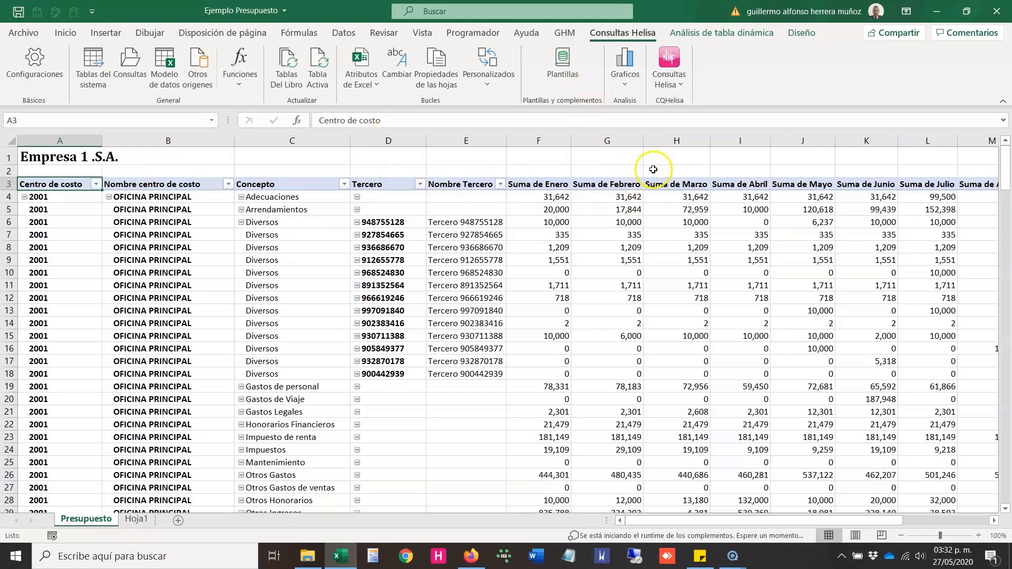
Step: Check the installed version of the Consultas Helisa add-in in its Acerca de information, and close it
{"action": "left_click", "coordinate": [487, 154]}
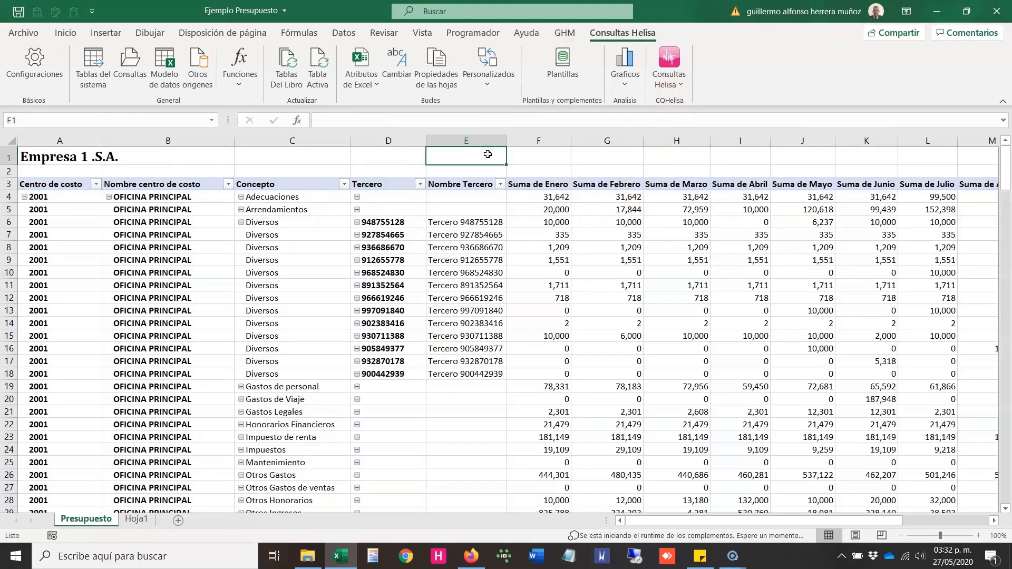
{"action": "left_click", "coordinate": [614, 38]}
{"action": "left_click", "coordinate": [664, 78]}
{"action": "left_click", "coordinate": [664, 78]}
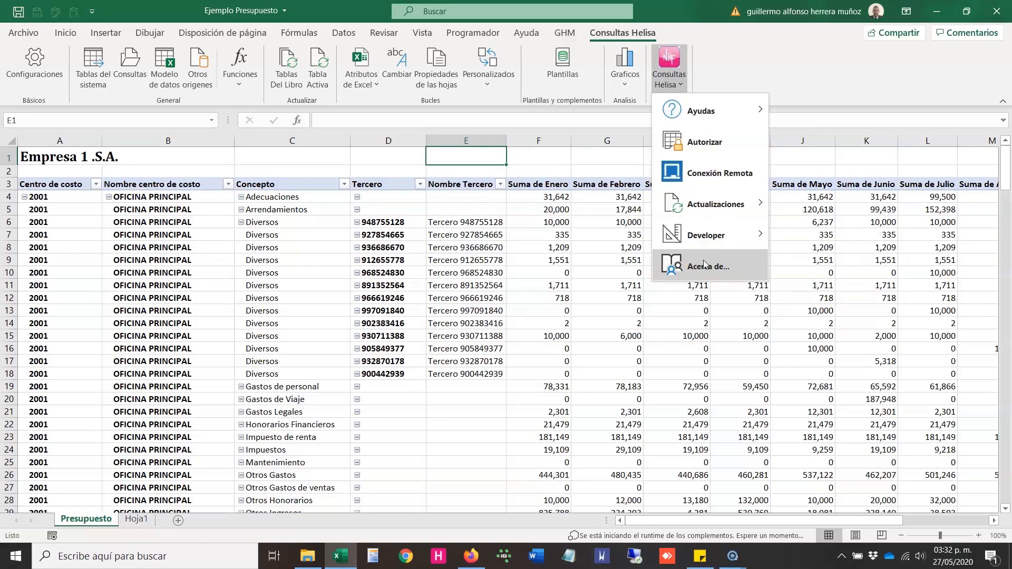
{"action": "left_click", "coordinate": [704, 264]}
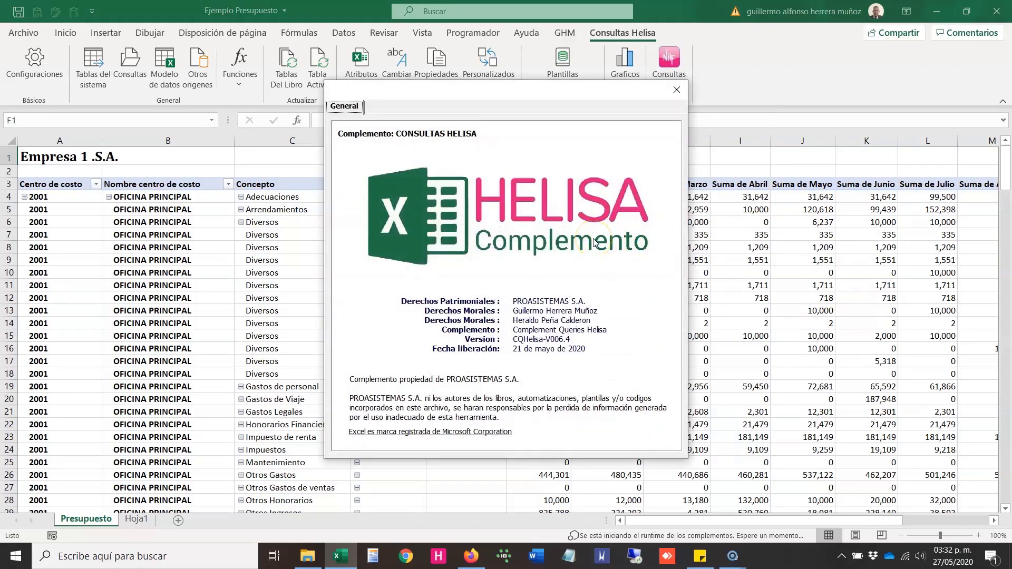
{"action": "double_click", "coordinate": [536, 340]}
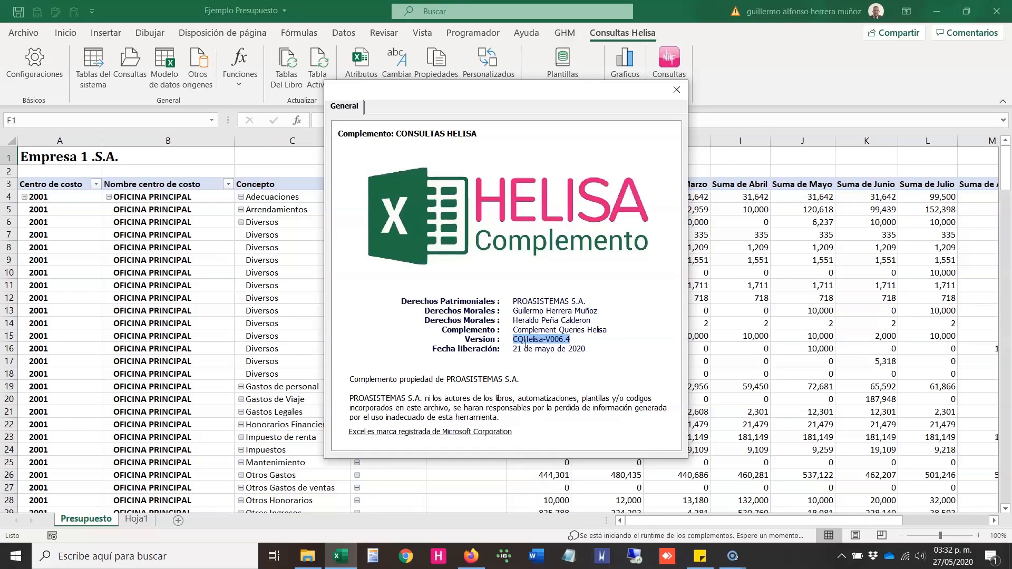
{"action": "left_click", "coordinate": [677, 90]}
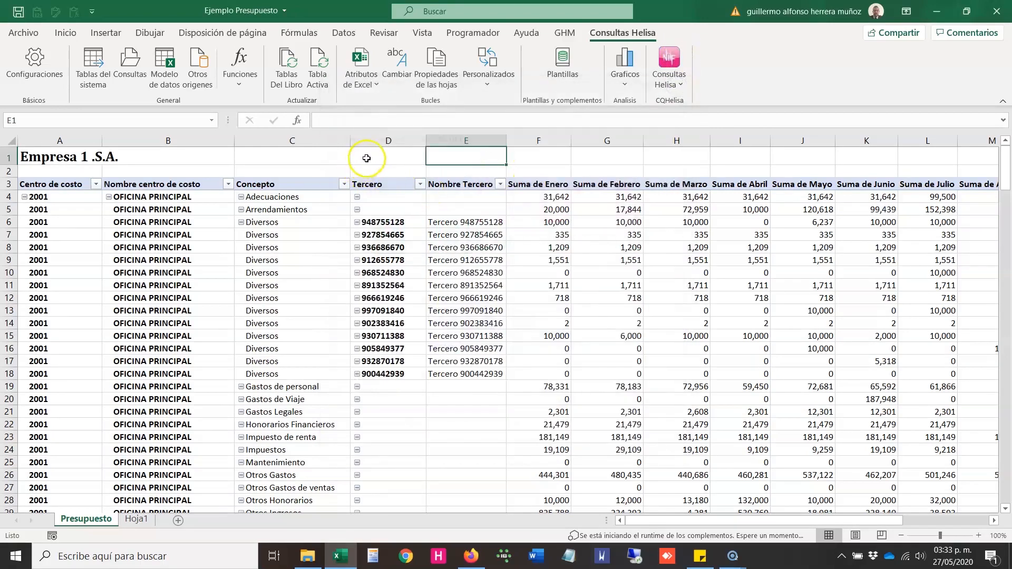
Step: Open the predefined Helisa template Formato Presupuesto.xlsm from the Financieros template type
{"action": "left_click", "coordinate": [365, 160]}
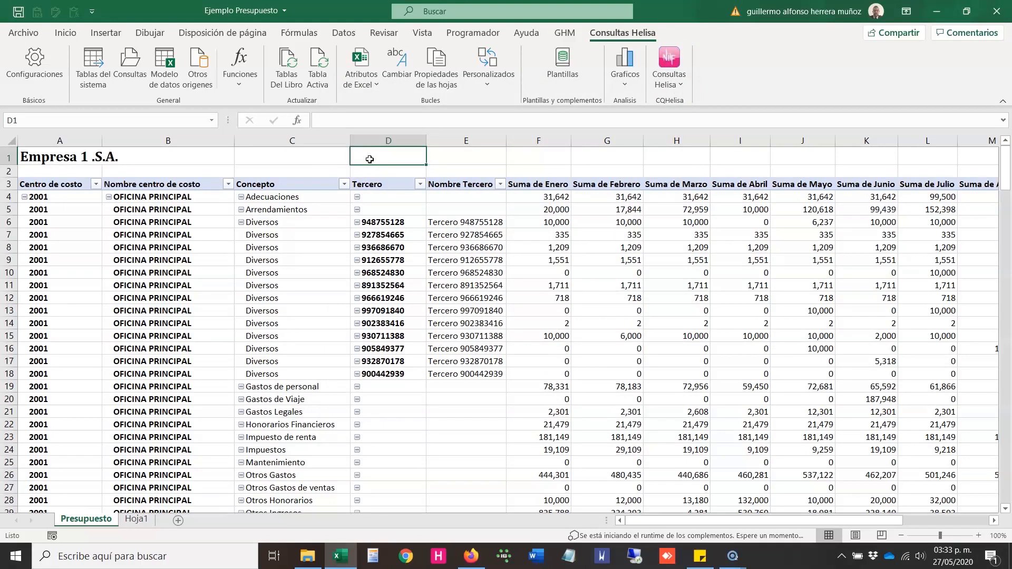
{"action": "left_click", "coordinate": [572, 76]}
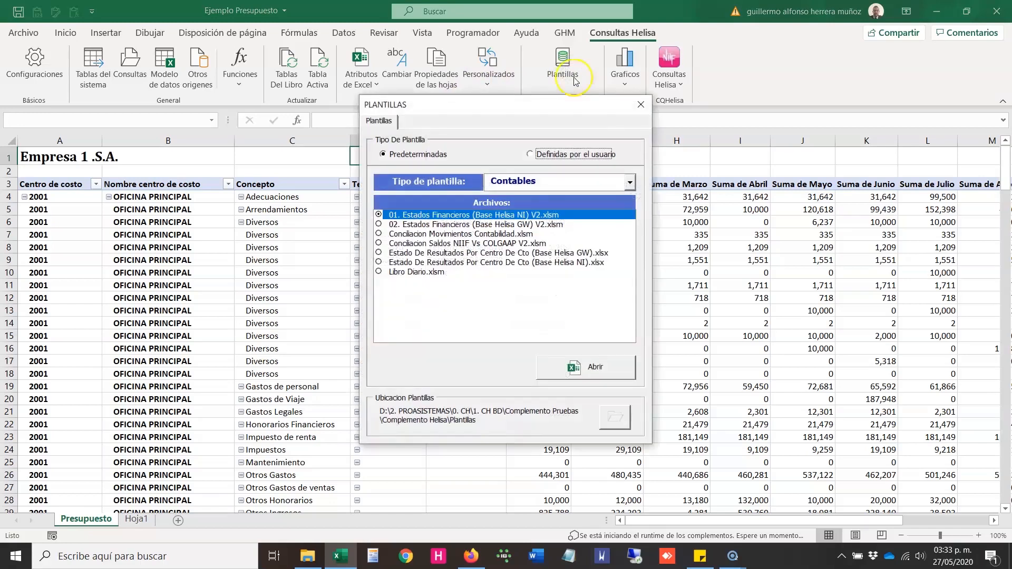
{"action": "left_click", "coordinate": [629, 183]}
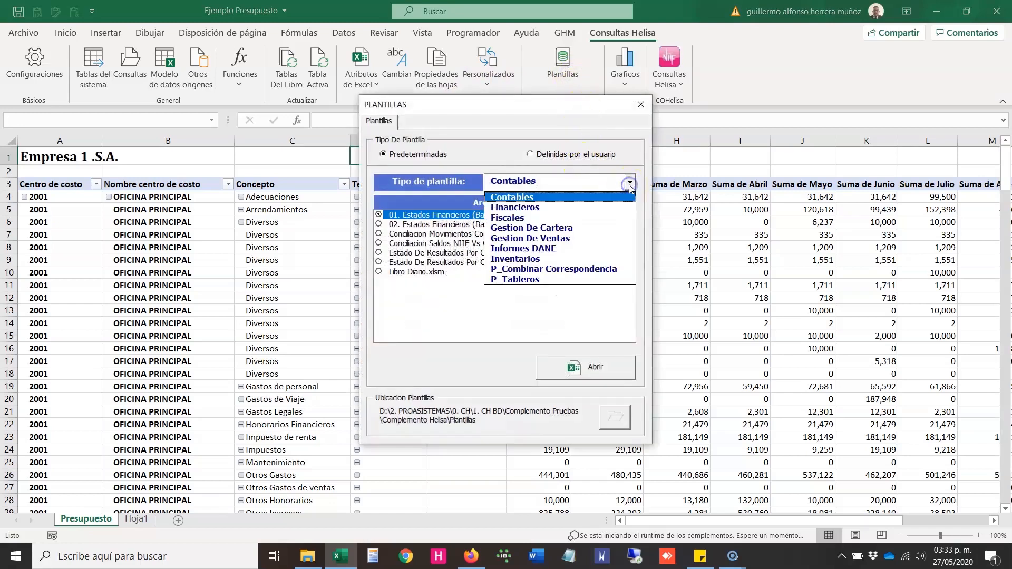
{"action": "left_click", "coordinate": [593, 207]}
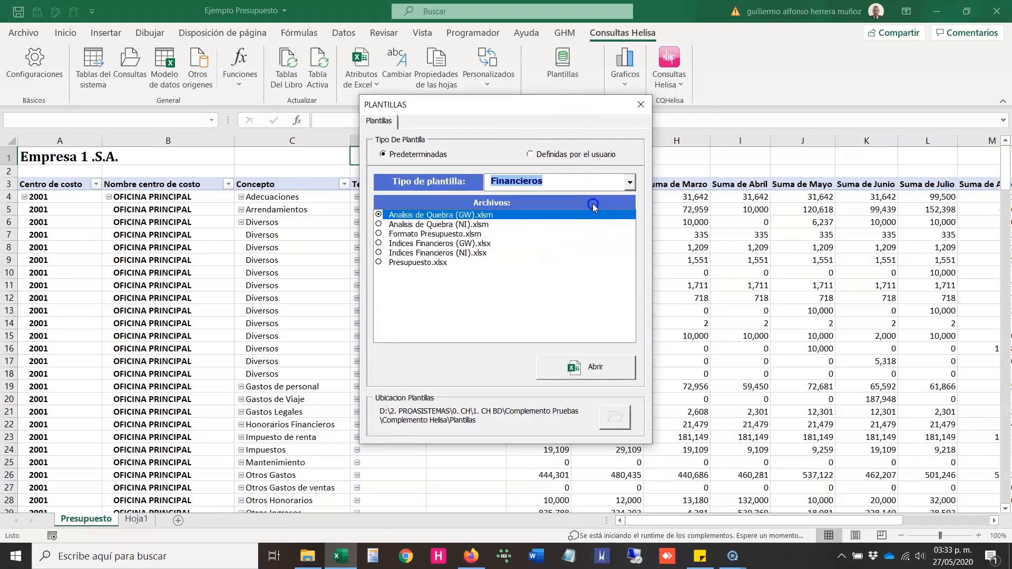
{"action": "left_click", "coordinate": [423, 235]}
{"action": "left_click", "coordinate": [586, 368]}
{"action": "left_click", "coordinate": [596, 373]}
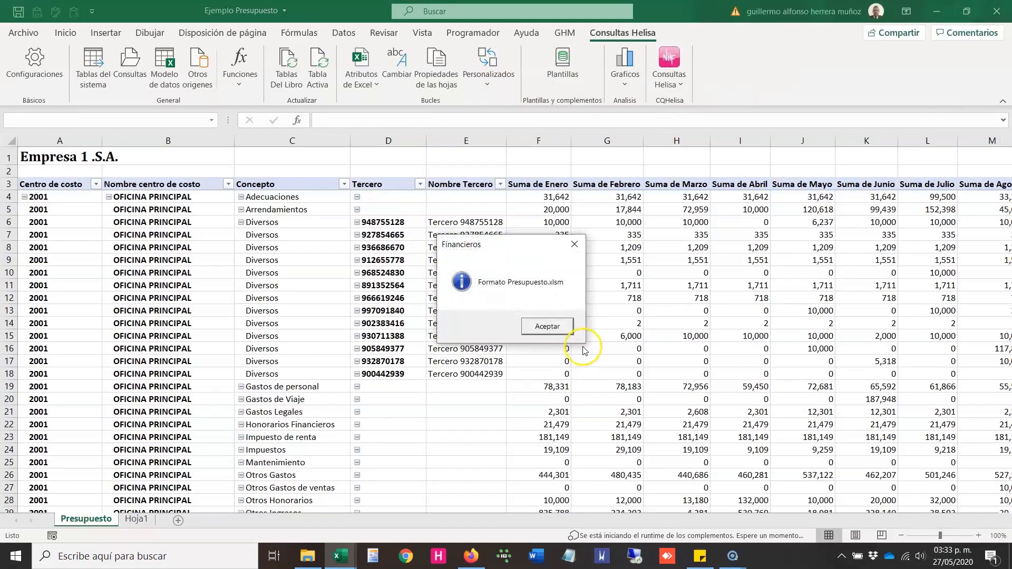
{"action": "left_click", "coordinate": [558, 335]}
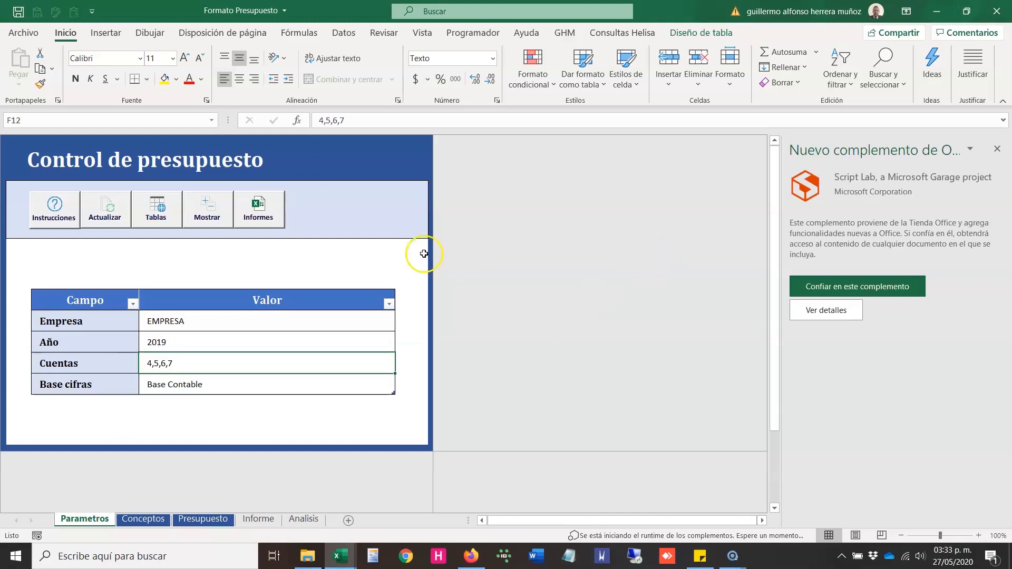
Step: Open the budget template's Instrucciones PDF, skim to the section on configuring concepts and associating accounts, and close it
{"action": "left_click", "coordinate": [328, 253]}
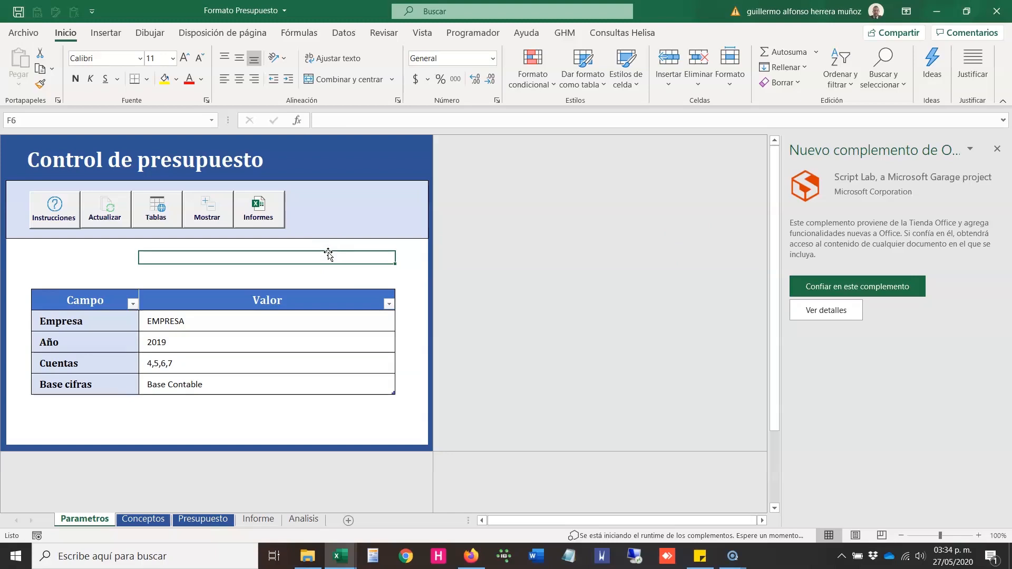
{"action": "left_click_drag", "start_coordinate": [52, 256], "coordinate": [49, 203]}
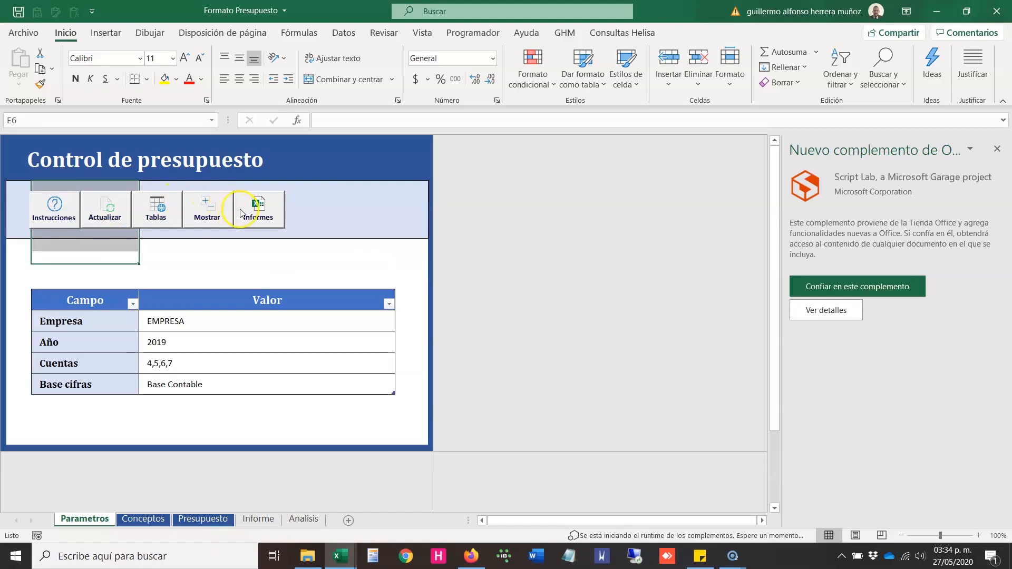
{"action": "left_click", "coordinate": [56, 259]}
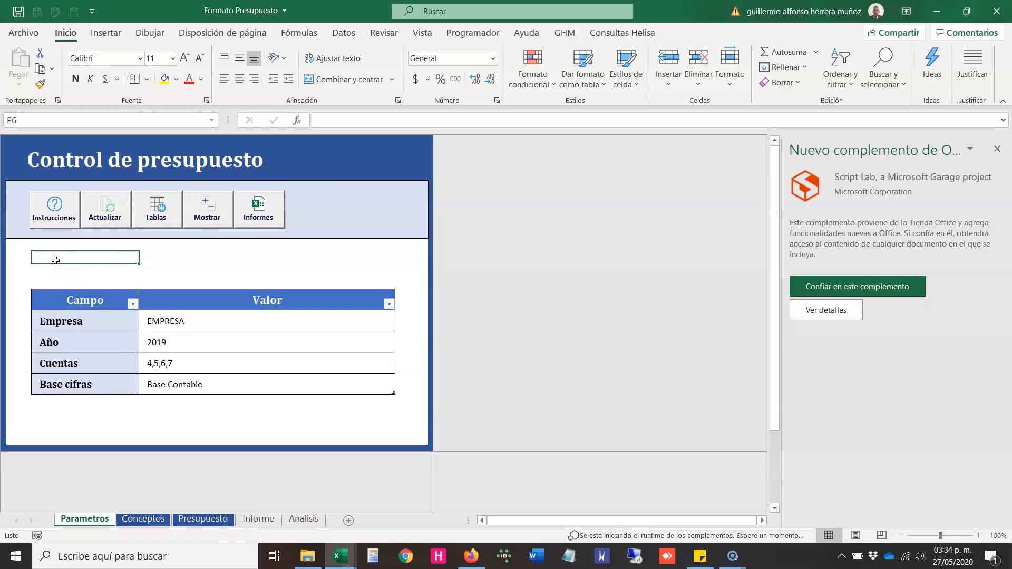
{"action": "left_click", "coordinate": [49, 207]}
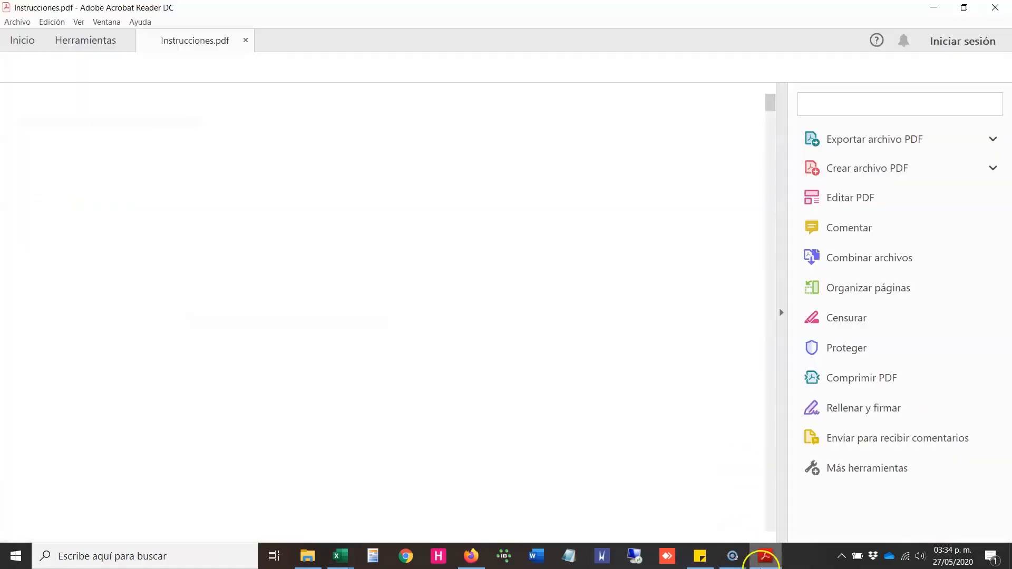
{"action": "left_click_drag", "start_coordinate": [770, 102], "coordinate": [777, 236]}
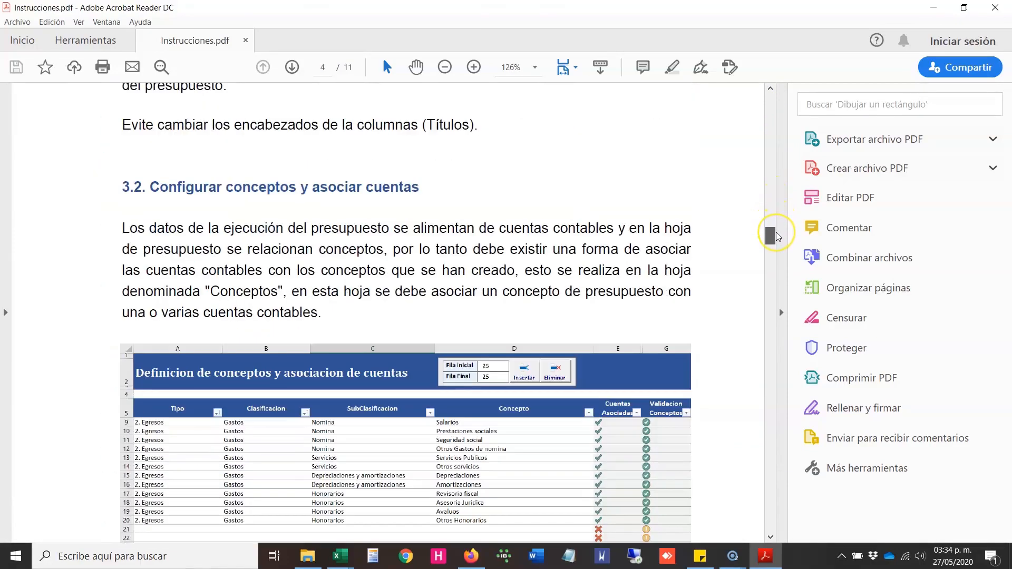
{"action": "left_click", "coordinate": [995, 8]}
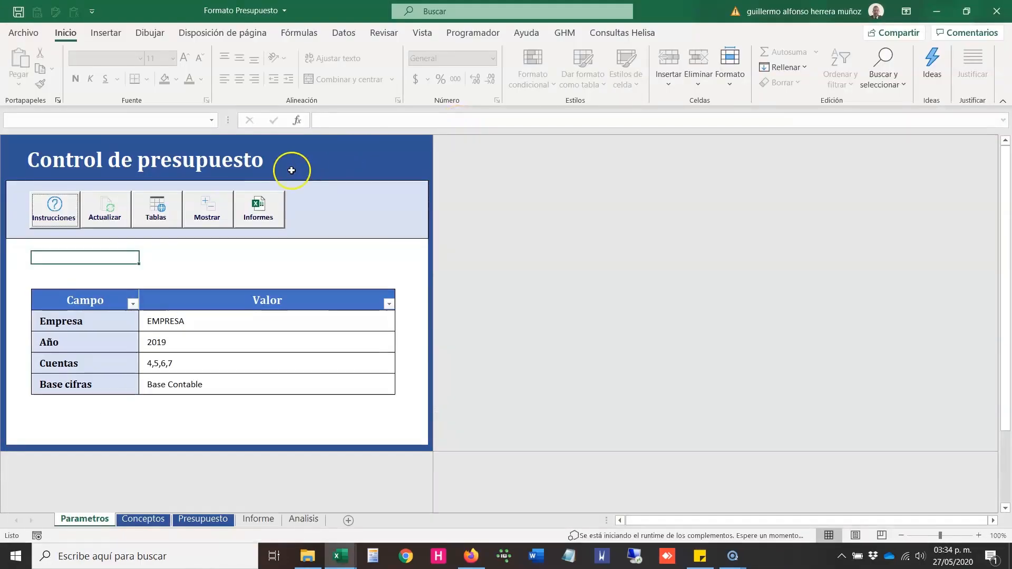
Step: Review the Empresa, Año, Cuentas and Base cifras values on the Parametros sheet with the Consultas Helisa commands displayed
{"action": "left_click", "coordinate": [187, 273]}
{"action": "left_click", "coordinate": [84, 256]}
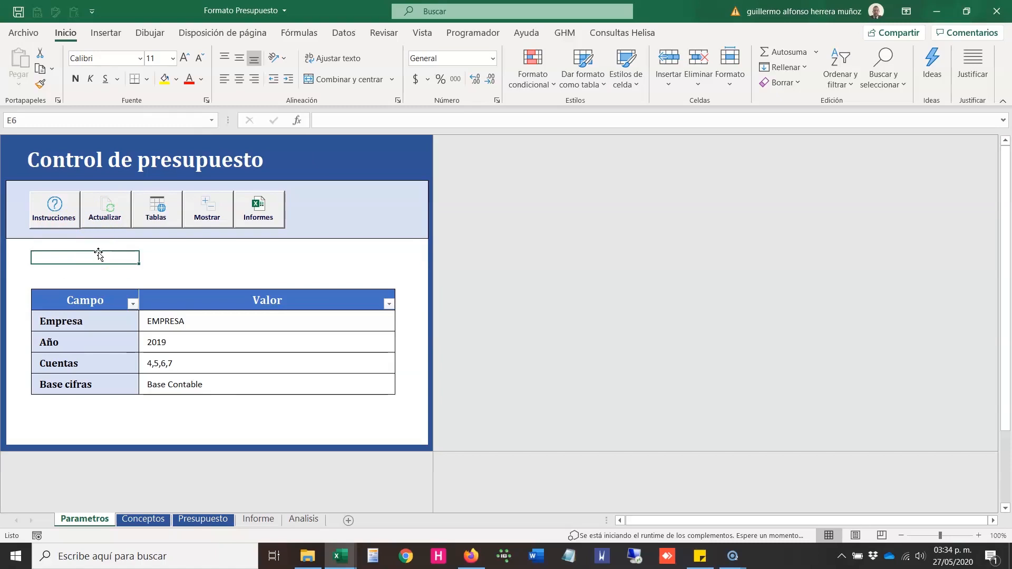
{"action": "left_click_drag", "start_coordinate": [177, 313], "coordinate": [179, 381]}
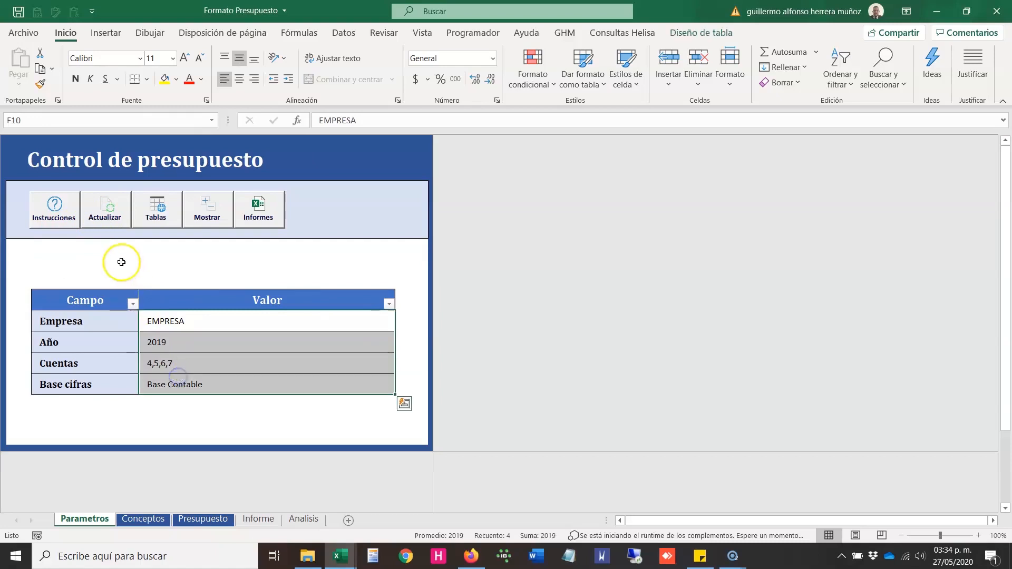
{"action": "left_click", "coordinate": [116, 257]}
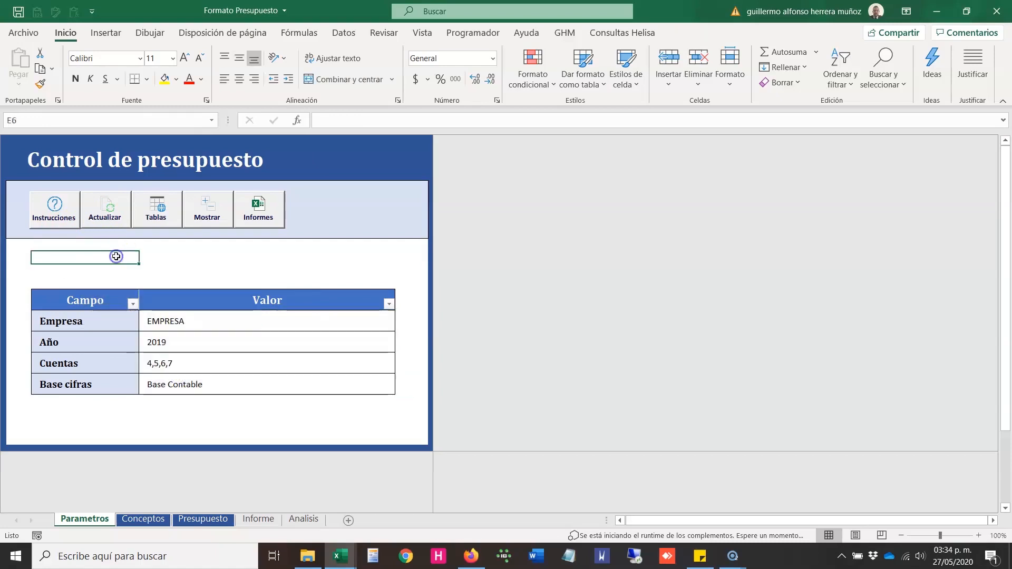
{"action": "left_click", "coordinate": [646, 37]}
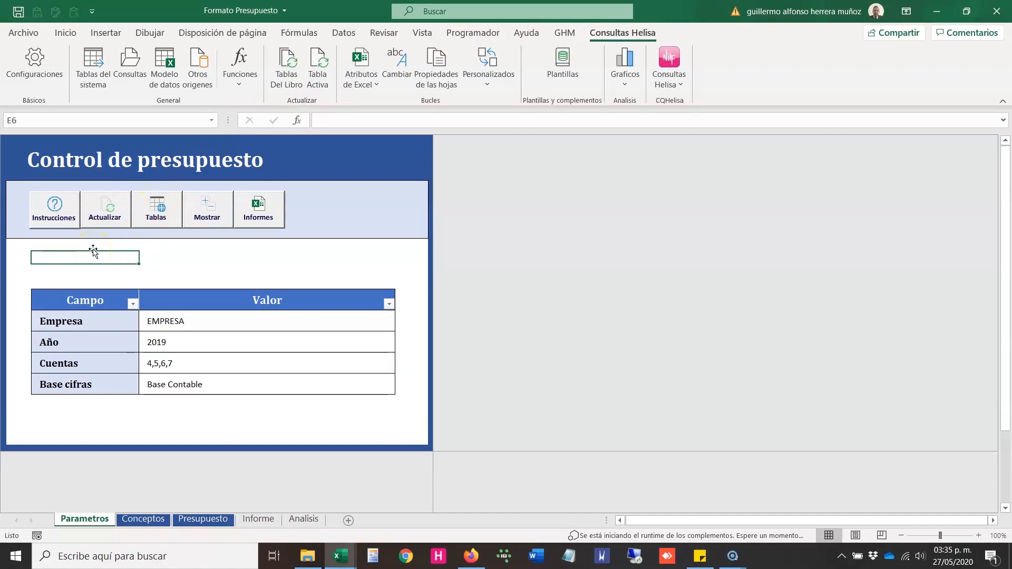
{"action": "left_click", "coordinate": [153, 260]}
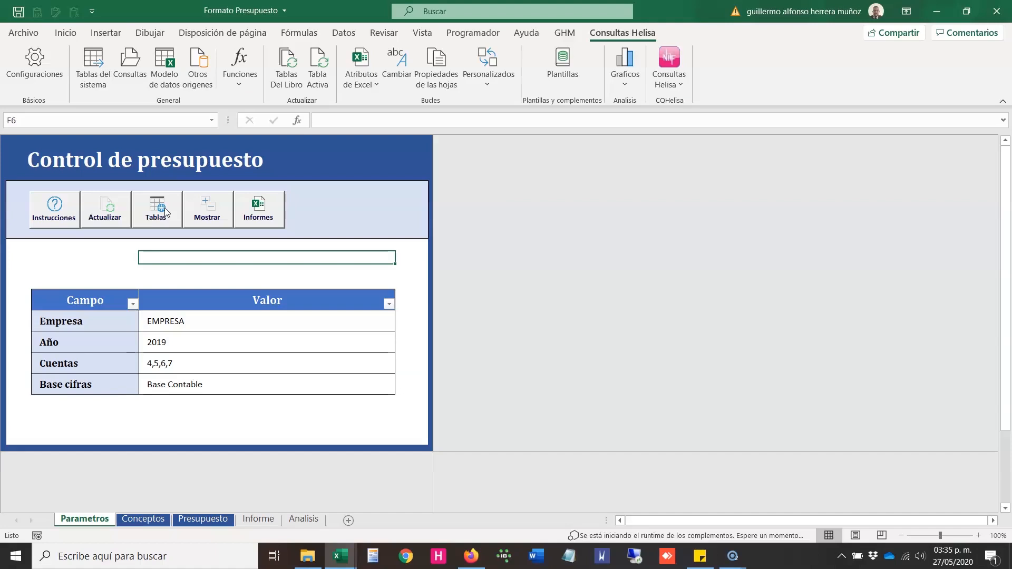
Step: Show the budget template's hidden data sheets from the Control de presupuesto panel
{"action": "left_click", "coordinate": [202, 521]}
{"action": "left_click", "coordinate": [156, 215]}
{"action": "left_click", "coordinate": [193, 268]}
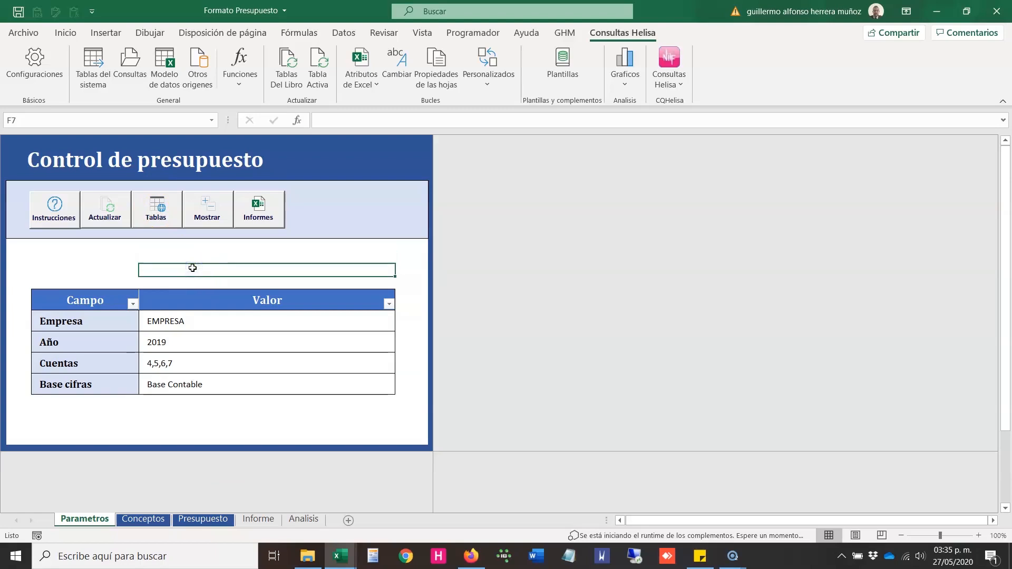
{"action": "left_click", "coordinate": [209, 214]}
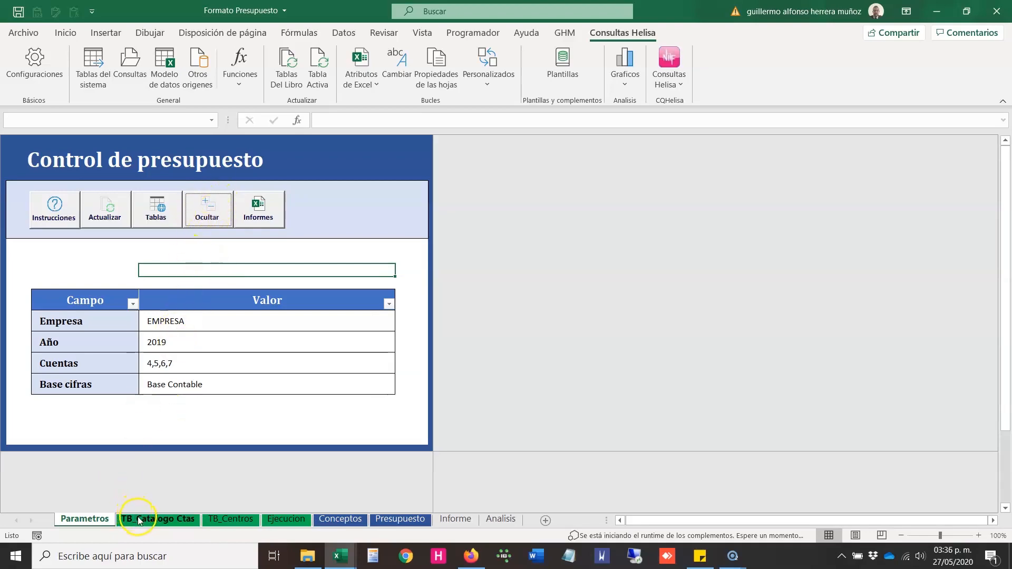
Step: Examine the account catalogue, cost centre and execution data on the TB_Catalogo Ctas, TB_Centros and Ejecucion sheets
{"action": "left_click", "coordinate": [139, 519]}
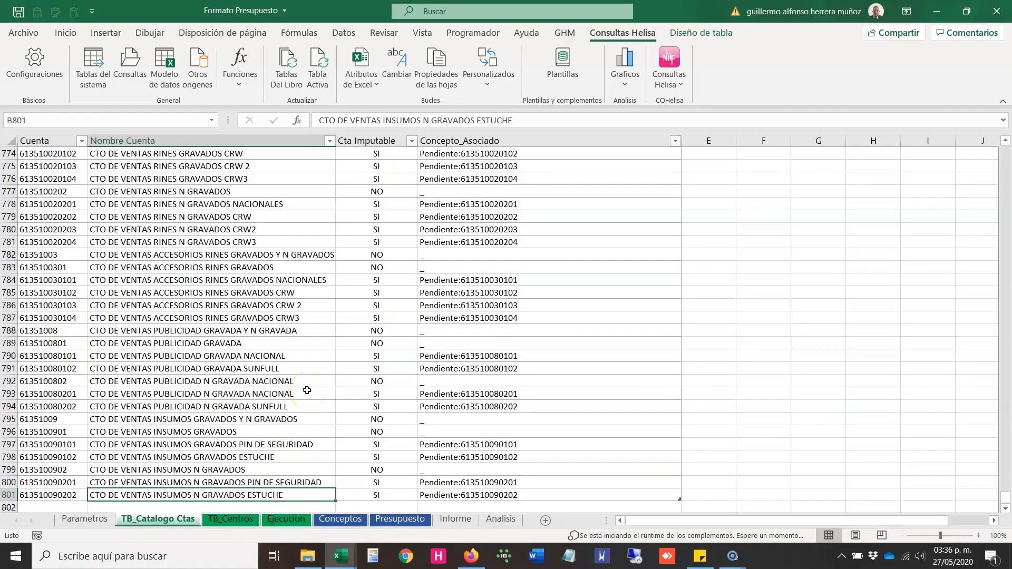
{"action": "key", "text": "ctrl+Home"}
{"action": "key", "text": "ctrl+Page_Down"}
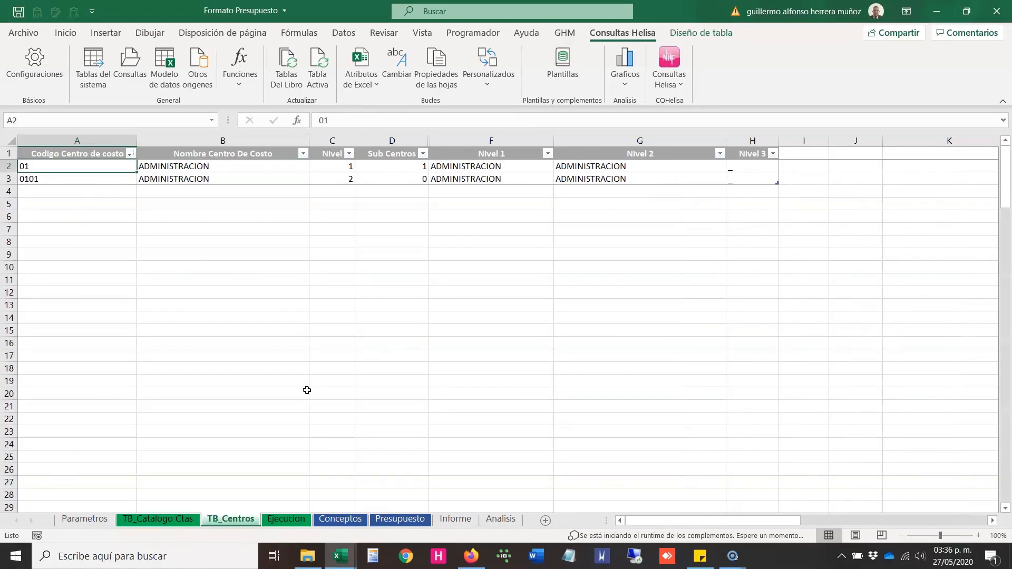
{"action": "key", "text": "ctrl+Page_Down"}
{"action": "key", "text": "ctrl+Home"}
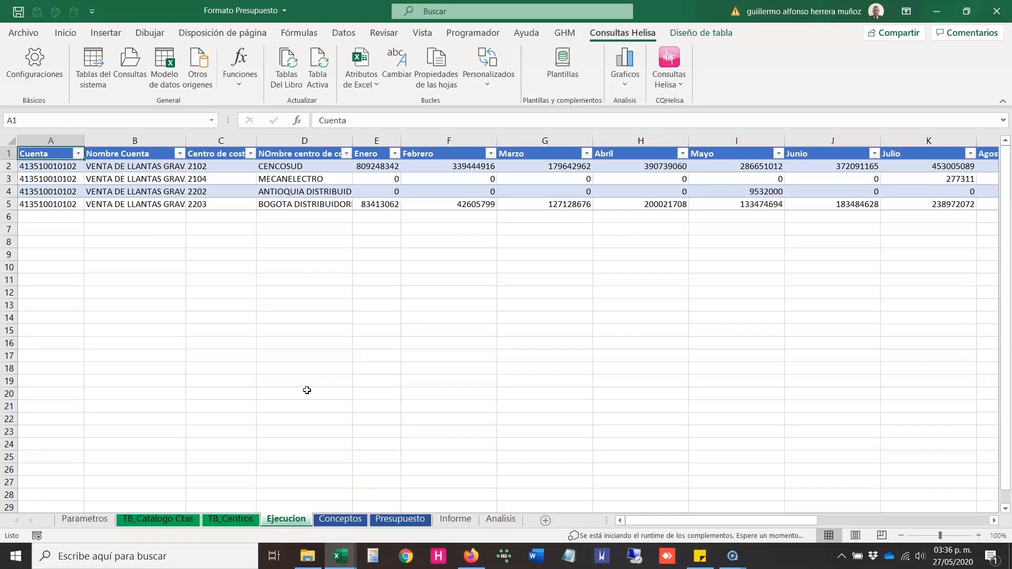
{"action": "key", "text": "ctrl+Page_Up"}
{"action": "key", "text": "ctrl+Page_Up"}
{"action": "key", "text": "ctrl+Page_Down"}
{"action": "key", "text": "ctrl+Page_Down"}
Step: Return to the Parametros sheet and hide the template's data sheets from the Control de presupuesto panel
{"action": "key", "text": "ctrl+Page_Up"}
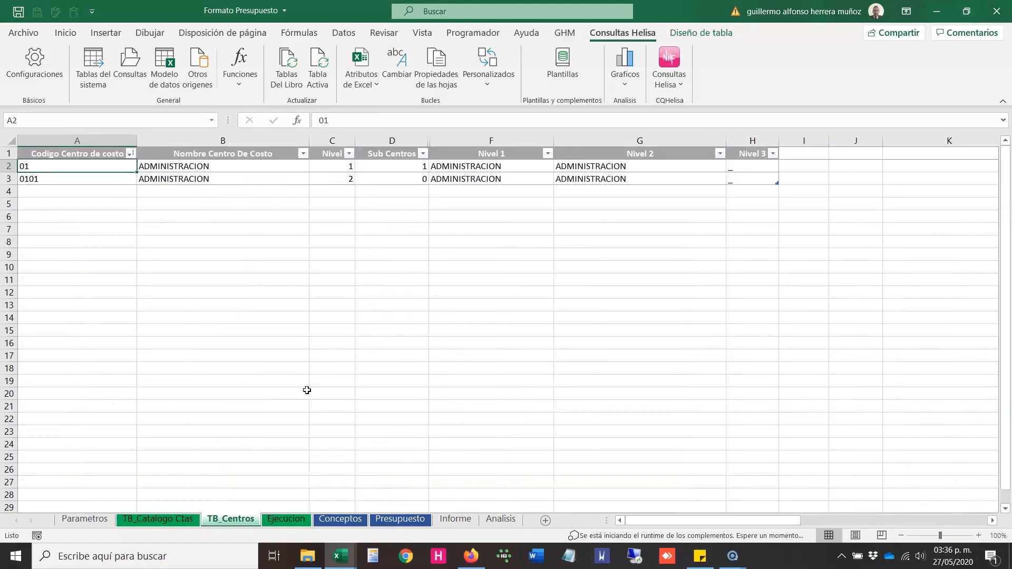
{"action": "key", "text": "ctrl+Page_Up"}
{"action": "key", "text": "ctrl+Page_Up"}
{"action": "left_click", "coordinate": [301, 282]}
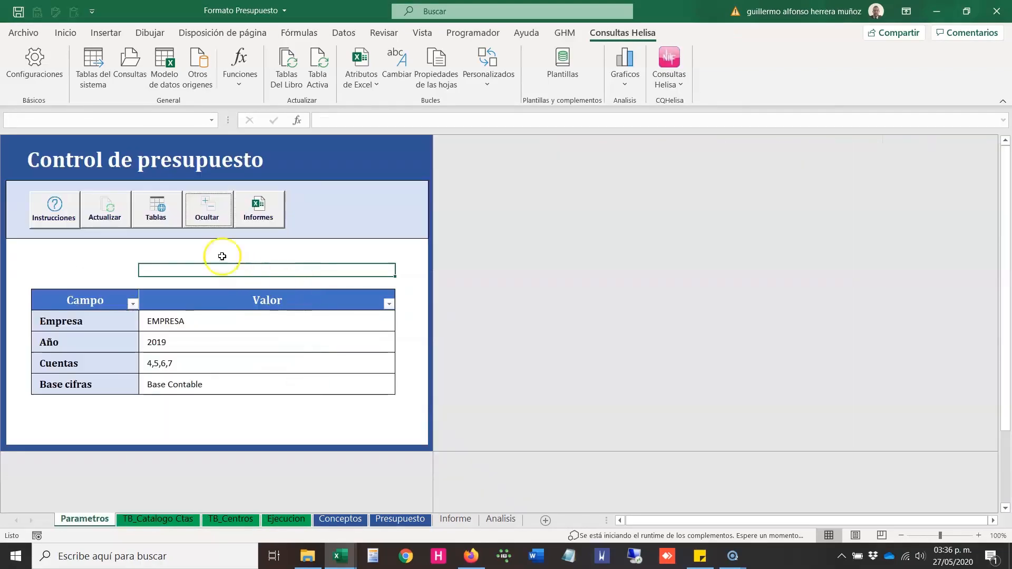
{"action": "left_click", "coordinate": [200, 218]}
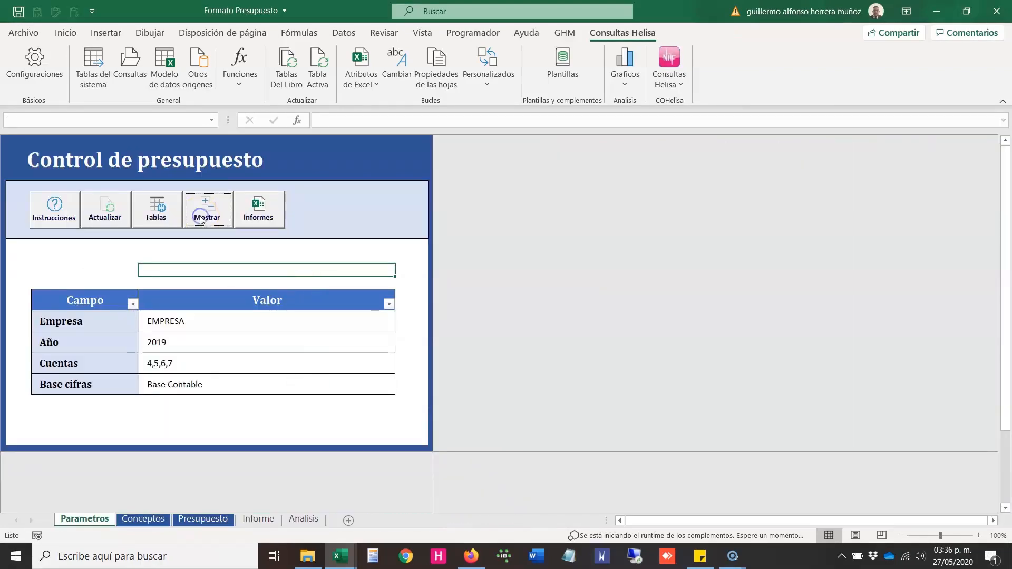
Step: Open the Informes report generator, check the available Tipo de reporte options, and close it without generating a report
{"action": "left_click", "coordinate": [145, 521]}
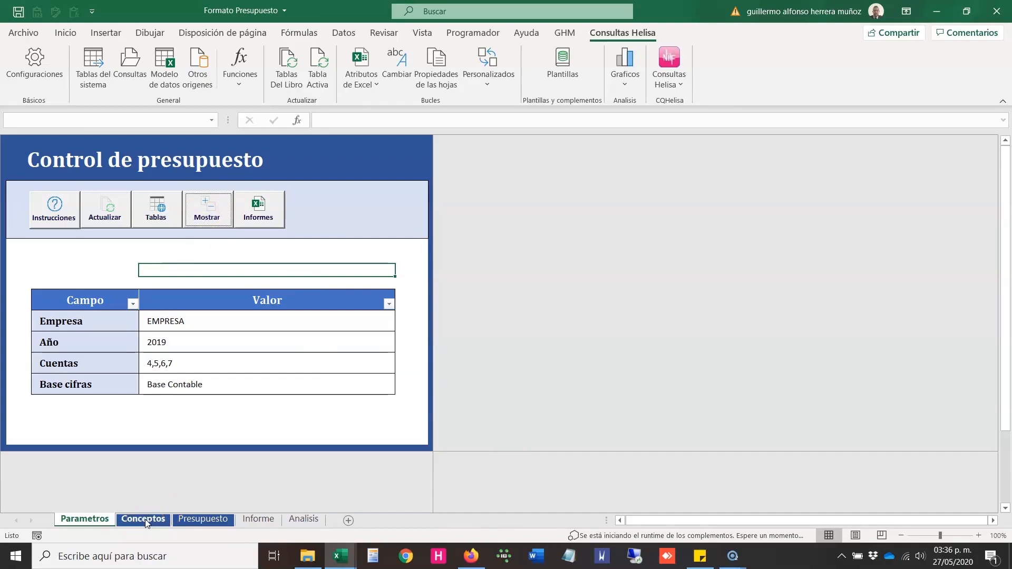
{"action": "left_click", "coordinate": [260, 210]}
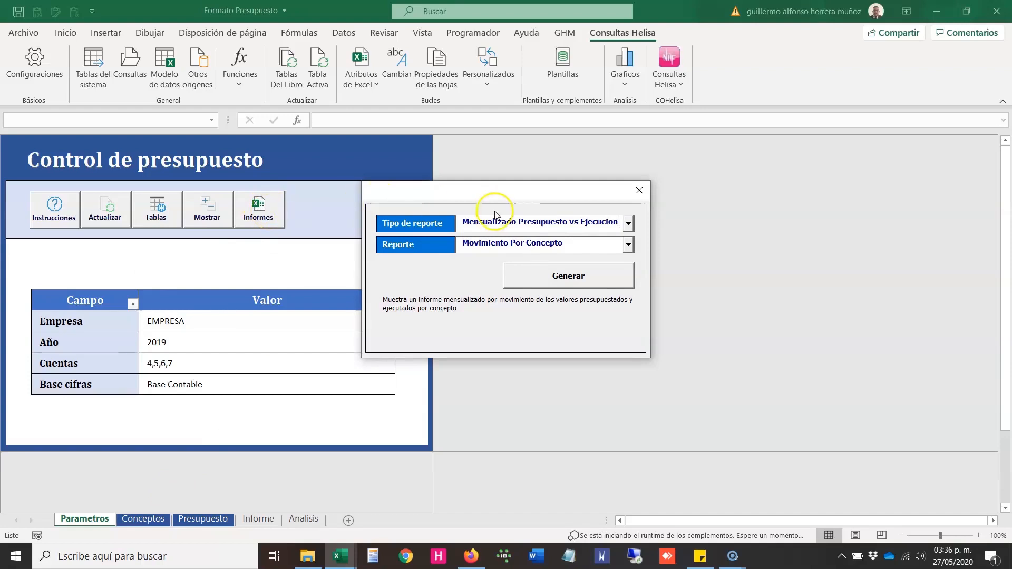
{"action": "left_click", "coordinate": [628, 225]}
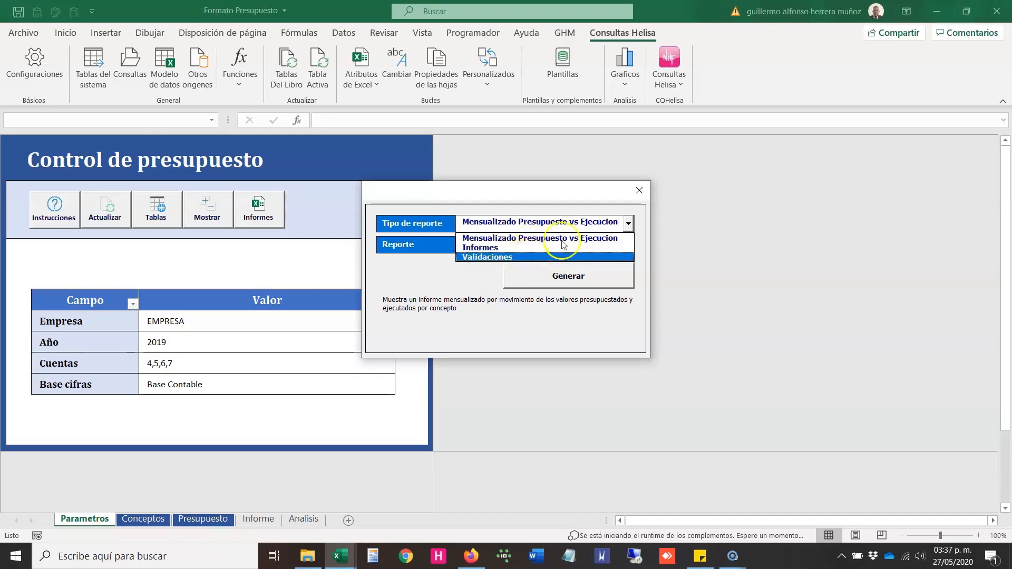
{"action": "left_click", "coordinate": [640, 190]}
{"action": "left_click", "coordinate": [639, 190]}
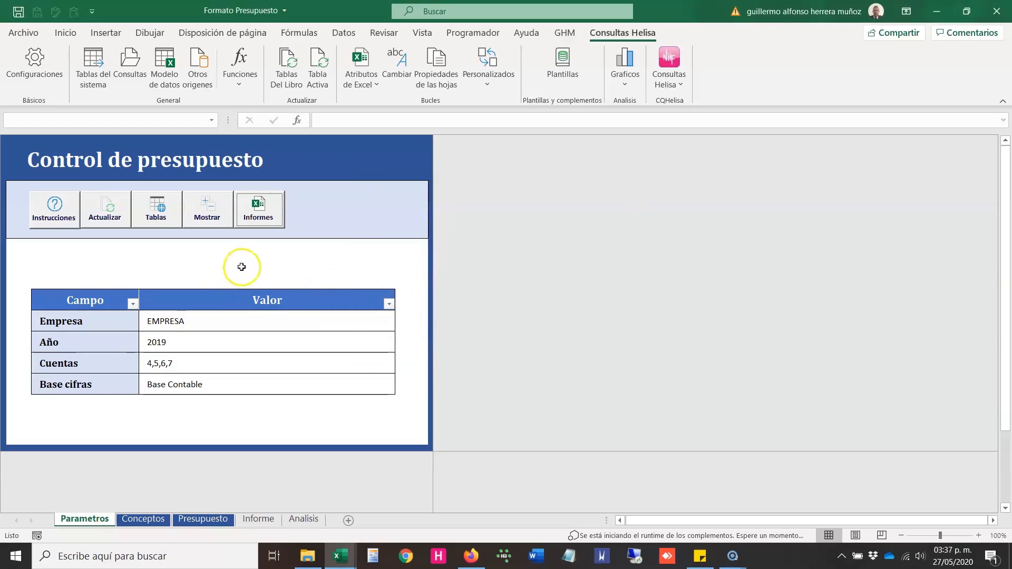
Step: Set the Empresa parameter to EJEMPLO 1 S.A. from the Helisa system tables' company list, overwriting the existing cell content
{"action": "left_click", "coordinate": [169, 323]}
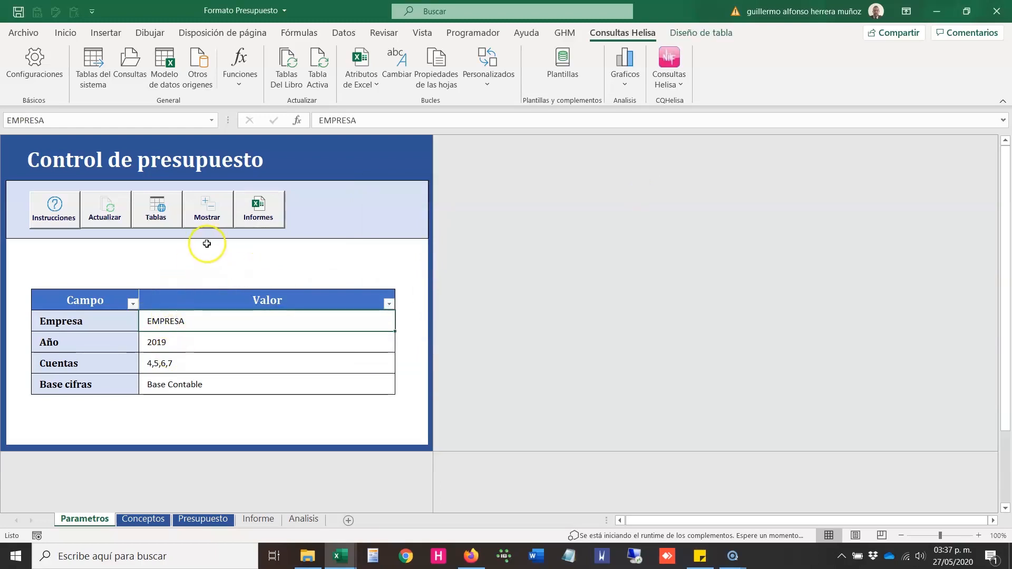
{"action": "left_click_drag", "start_coordinate": [181, 321], "coordinate": [180, 376]}
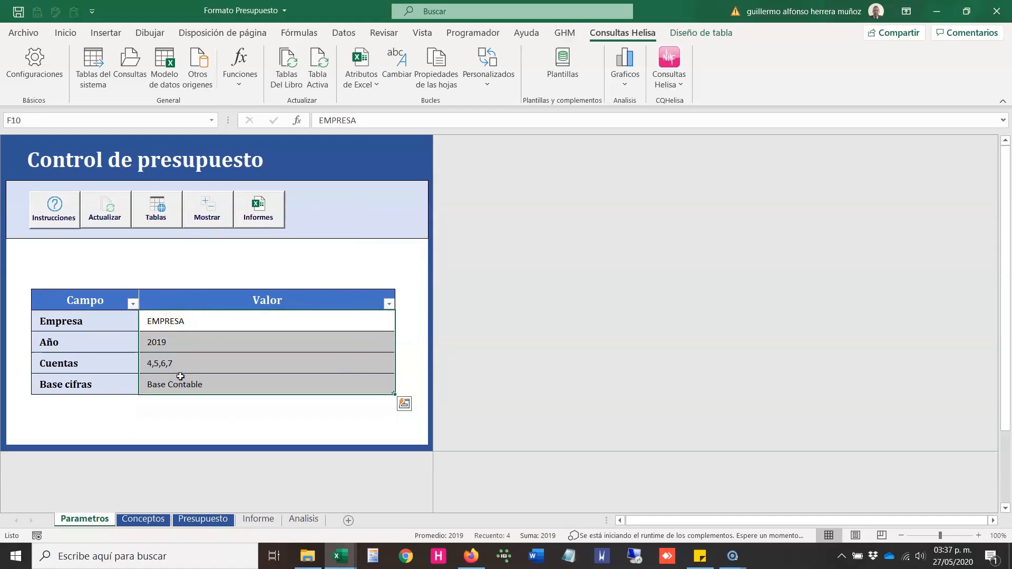
{"action": "left_click", "coordinate": [165, 323]}
{"action": "left_click", "coordinate": [160, 323]}
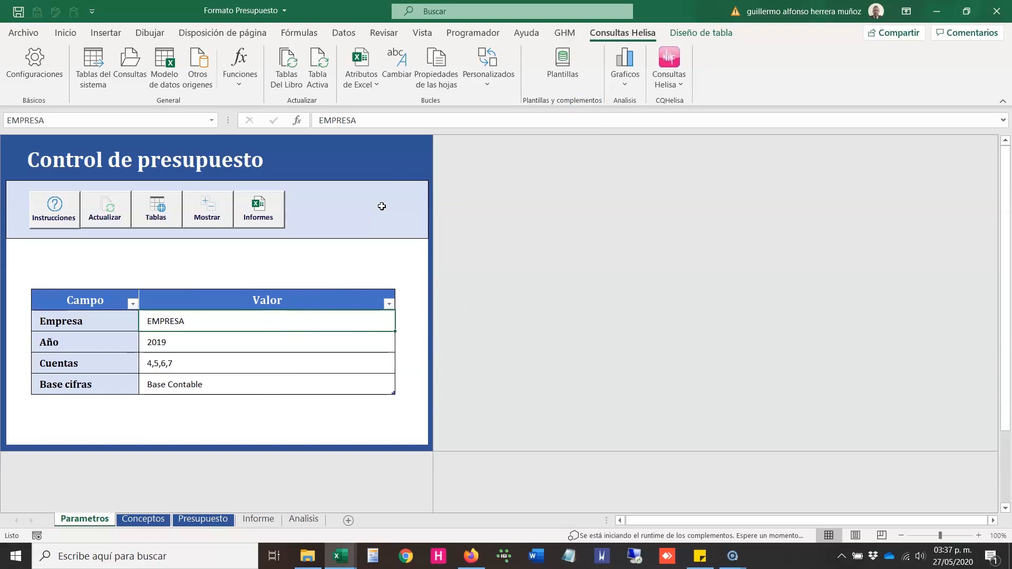
{"action": "left_click", "coordinate": [93, 66]}
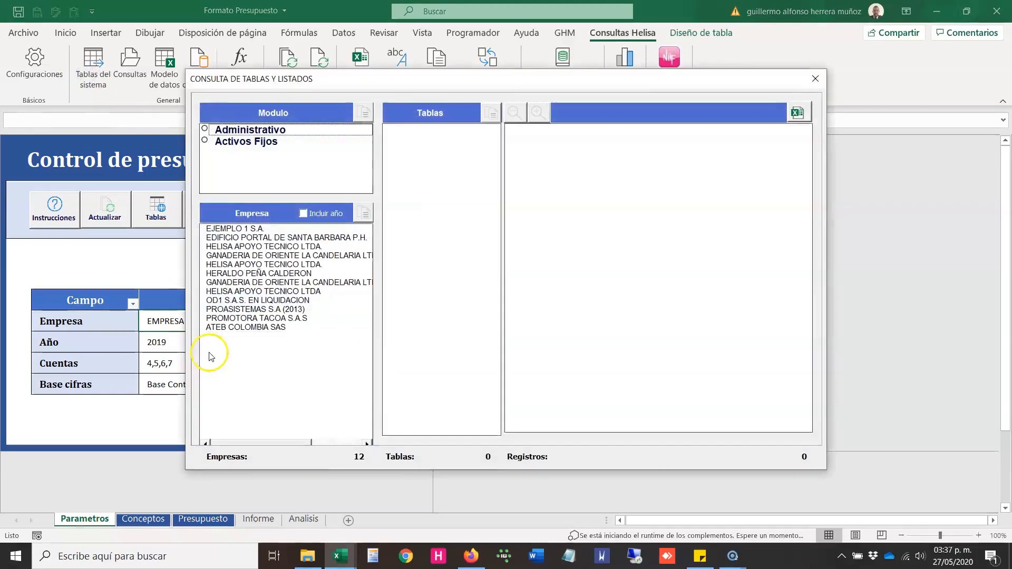
{"action": "double_click", "coordinate": [235, 228]}
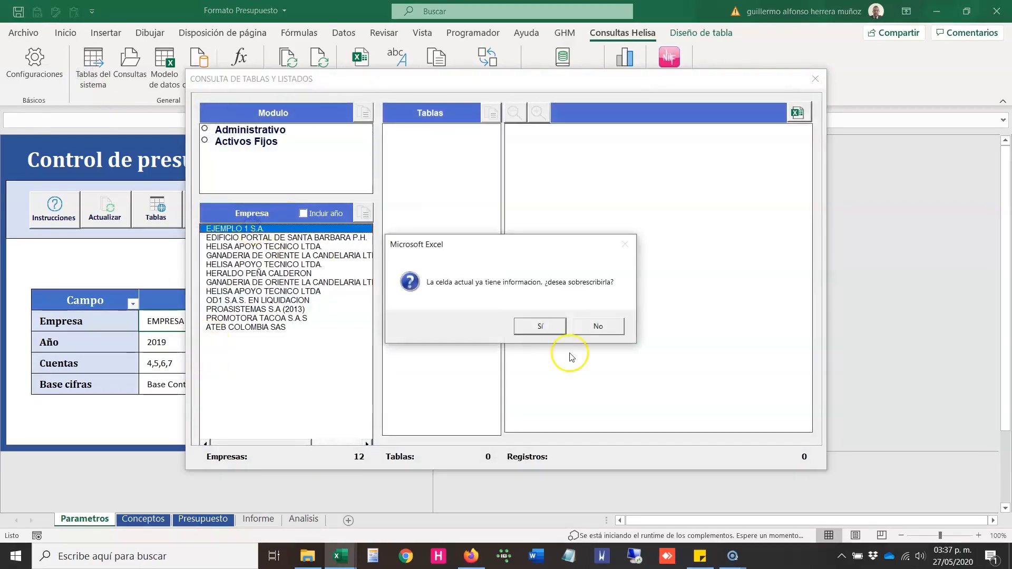
{"action": "left_click", "coordinate": [541, 328]}
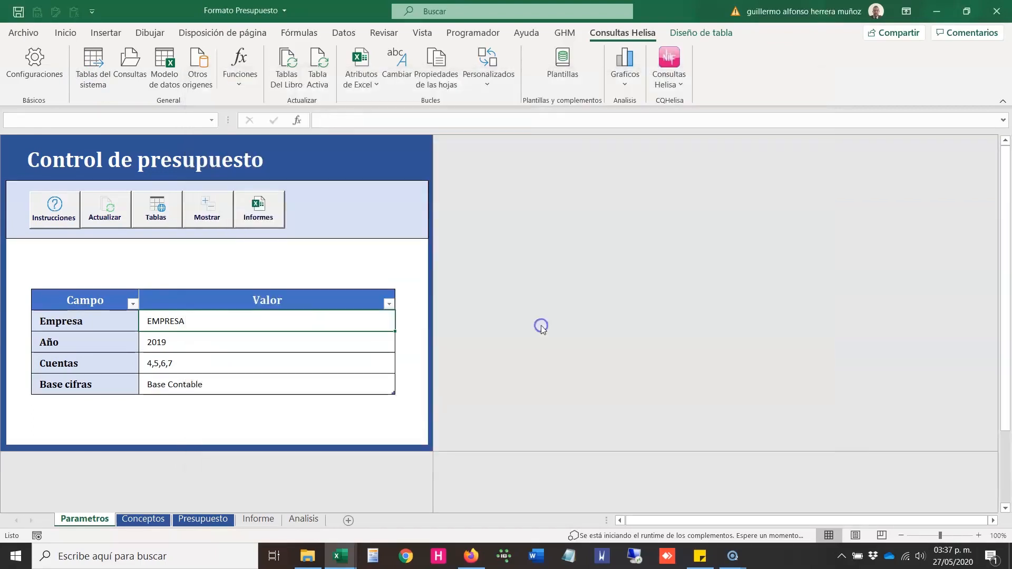
Step: Extend the Cuentas parameter to 4,5,6,7,15,16,18
{"action": "left_click", "coordinate": [207, 342]}
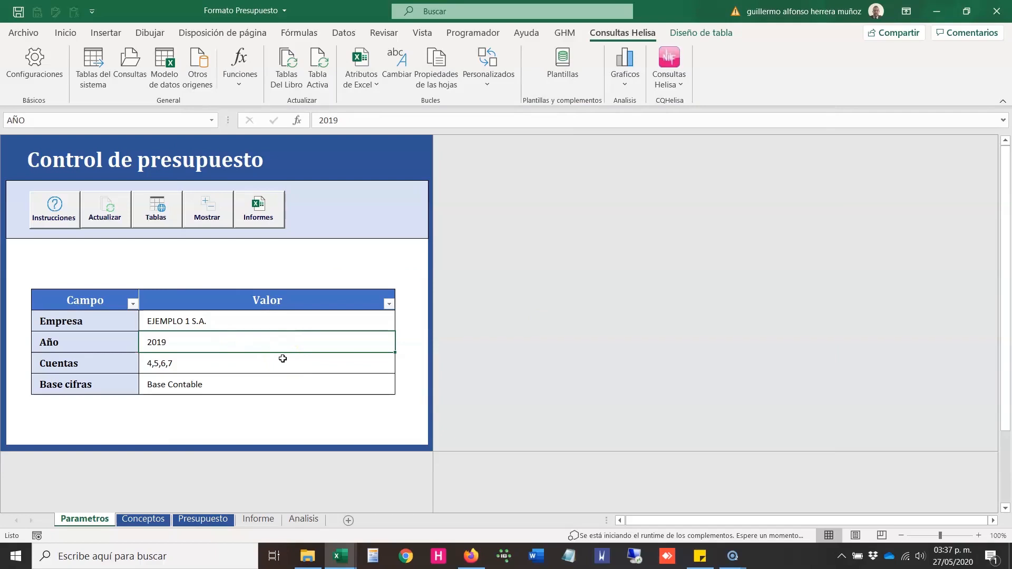
{"action": "left_click", "coordinate": [217, 362]}
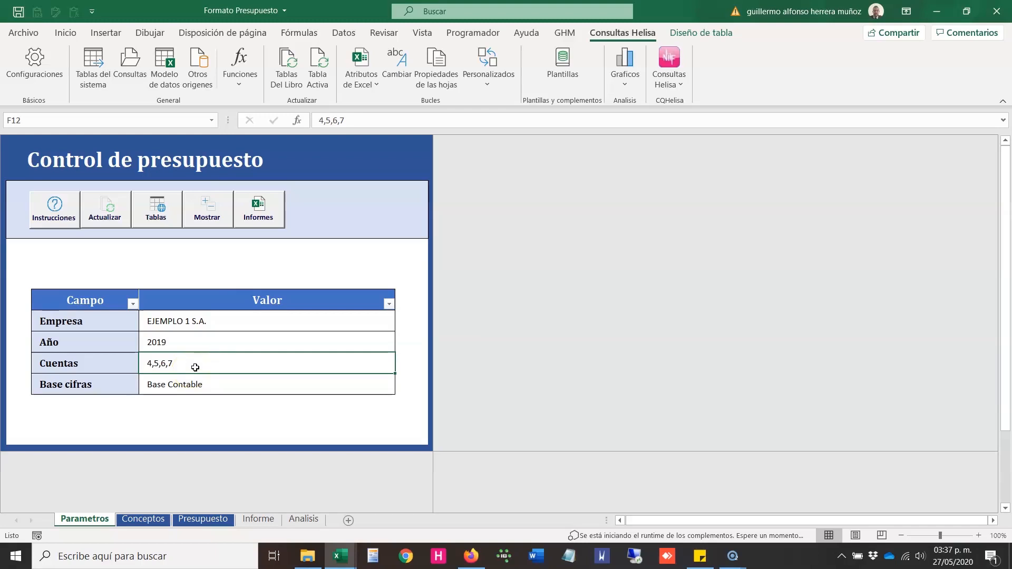
{"action": "double_click", "coordinate": [196, 367]}
{"action": "type", "text": ","}
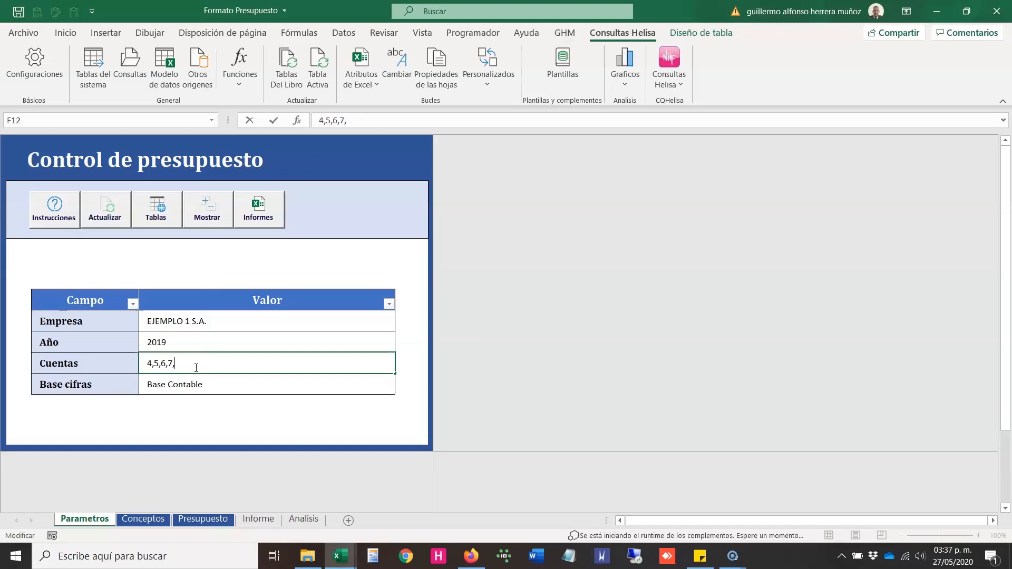
{"action": "type", "text": "15,16,18"}
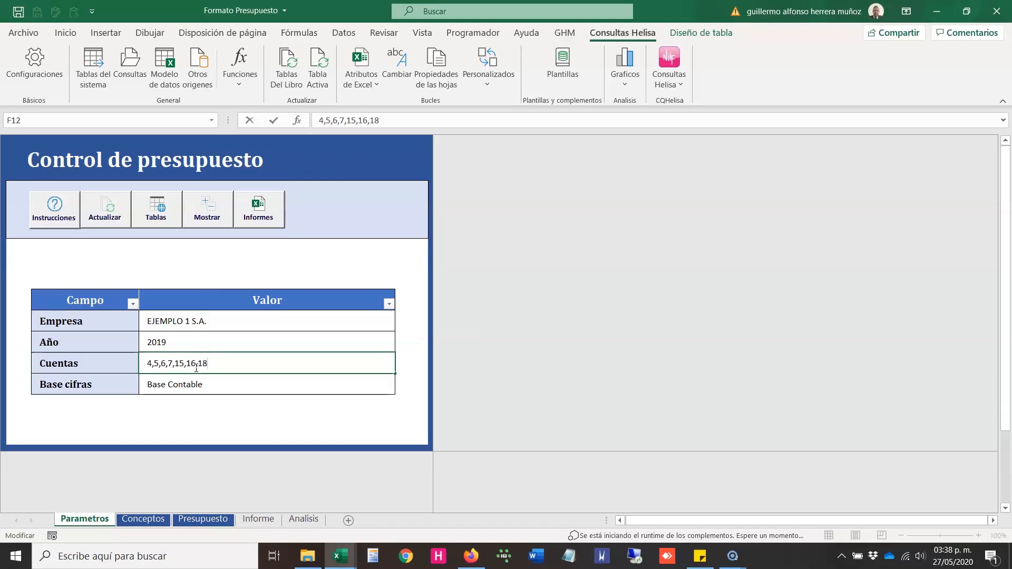
{"action": "key", "text": "Return"}
Step: Remove the added account groups from the Cuentas parameter so that it reads 4,5,6,7
{"action": "left_click", "coordinate": [216, 357]}
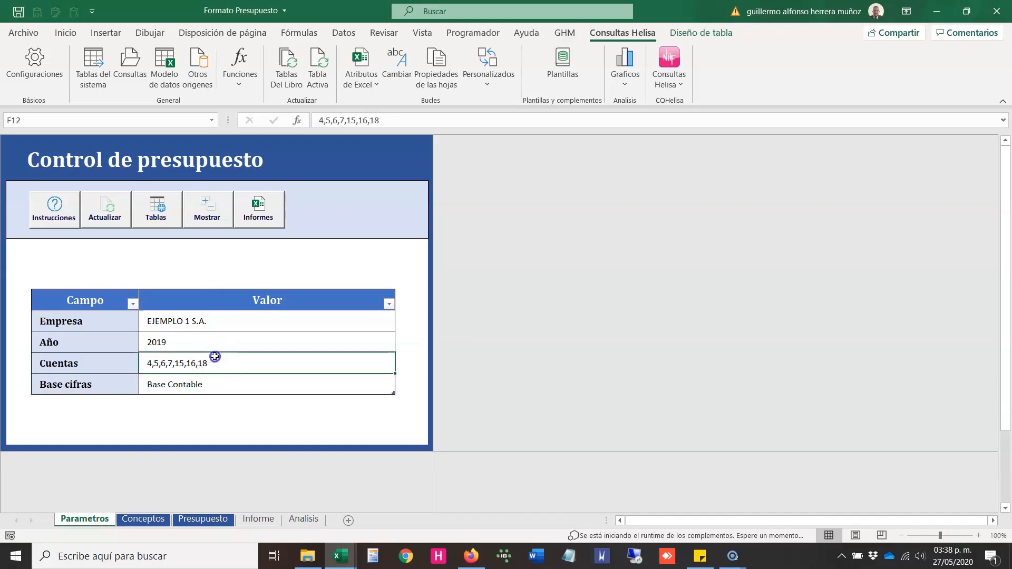
{"action": "double_click", "coordinate": [257, 370]}
{"action": "key", "text": "BackSpace"}
{"action": "key", "text": "BackSpace"}
{"action": "key", "text": "BackSpace"}
{"action": "key", "text": "BackSpace"}
{"action": "key", "text": "BackSpace"}
{"action": "key", "text": "BackSpace"}
{"action": "key", "text": "BackSpace"}
{"action": "key", "text": "BackSpace"}
{"action": "key", "text": "BackSpace"}
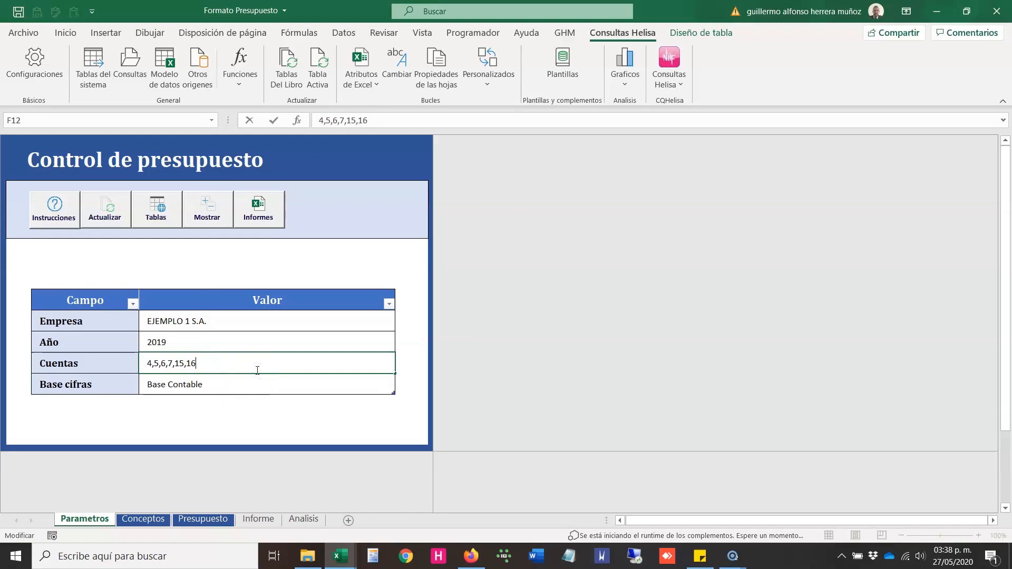
{"action": "key", "text": "Return"}
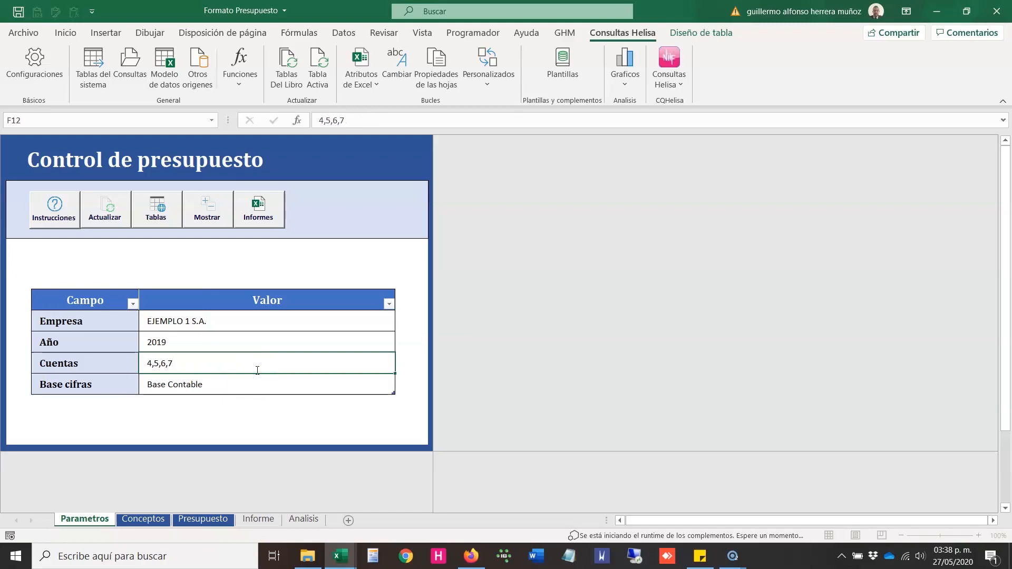
{"action": "left_click", "coordinate": [256, 370]}
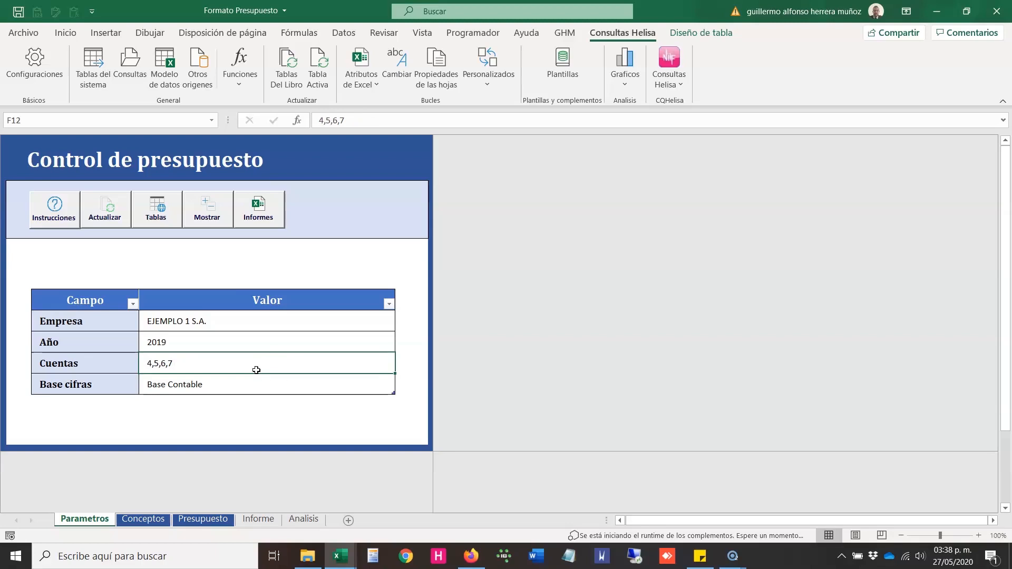
Step: Check the options offered for the Base cifras parameter without changing its value
{"action": "key", "text": "Down"}
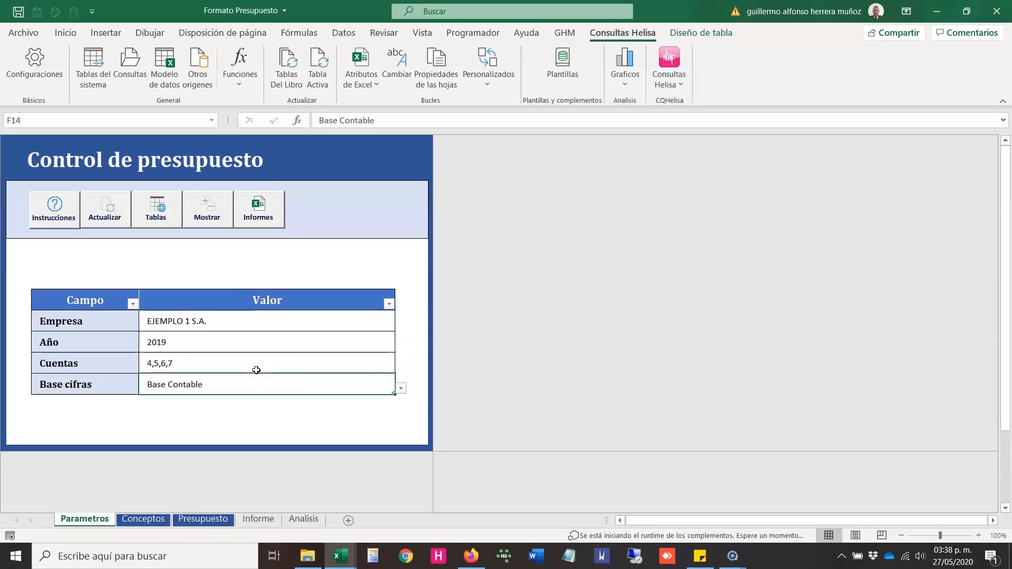
{"action": "key", "text": "alt+Down"}
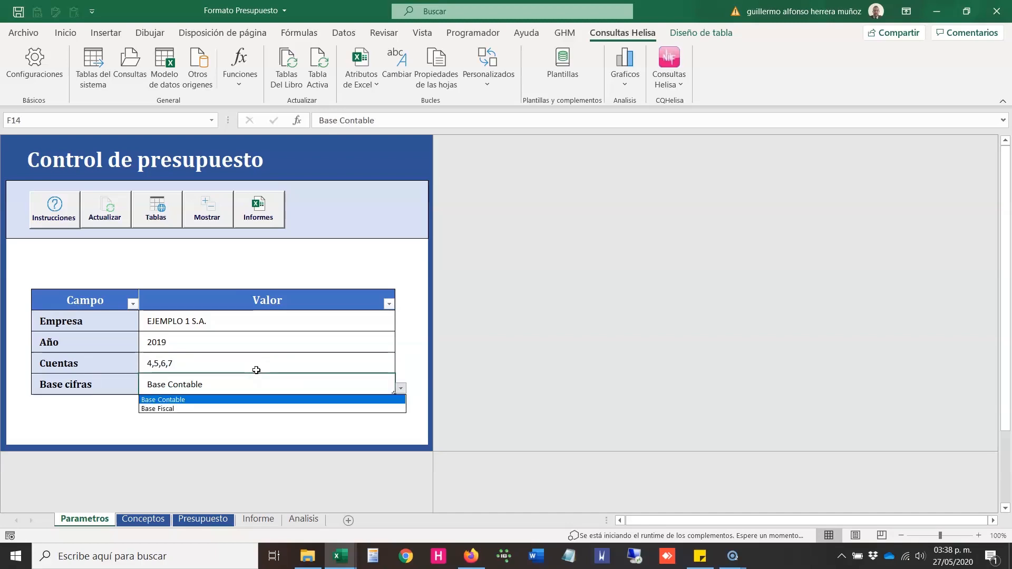
{"action": "key", "text": "Escape"}
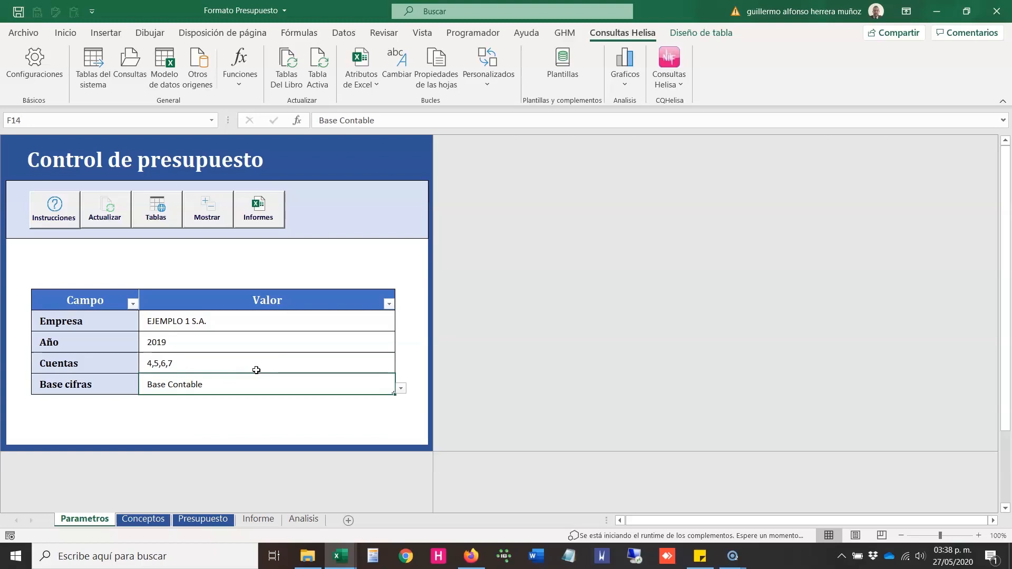
Step: Show the hidden data sheets and examine the account code and name columns on TB_Catalogo Ctas and Ejecucion
{"action": "left_click", "coordinate": [156, 219]}
{"action": "left_click", "coordinate": [207, 215]}
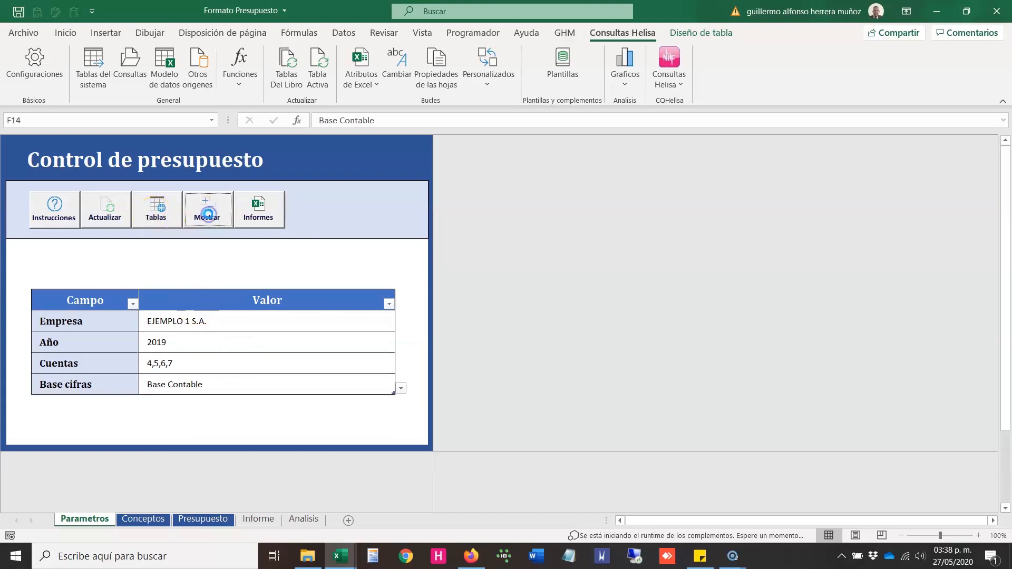
{"action": "left_click", "coordinate": [156, 518]}
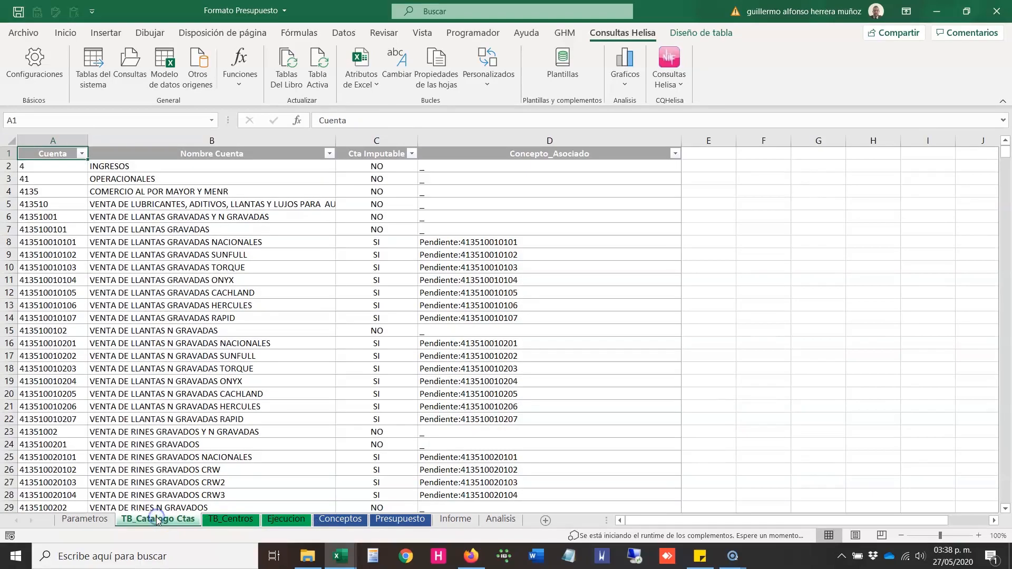
{"action": "left_click", "coordinate": [286, 520]}
{"action": "left_click", "coordinate": [77, 204]}
{"action": "left_click_drag", "start_coordinate": [79, 206], "coordinate": [137, 142]}
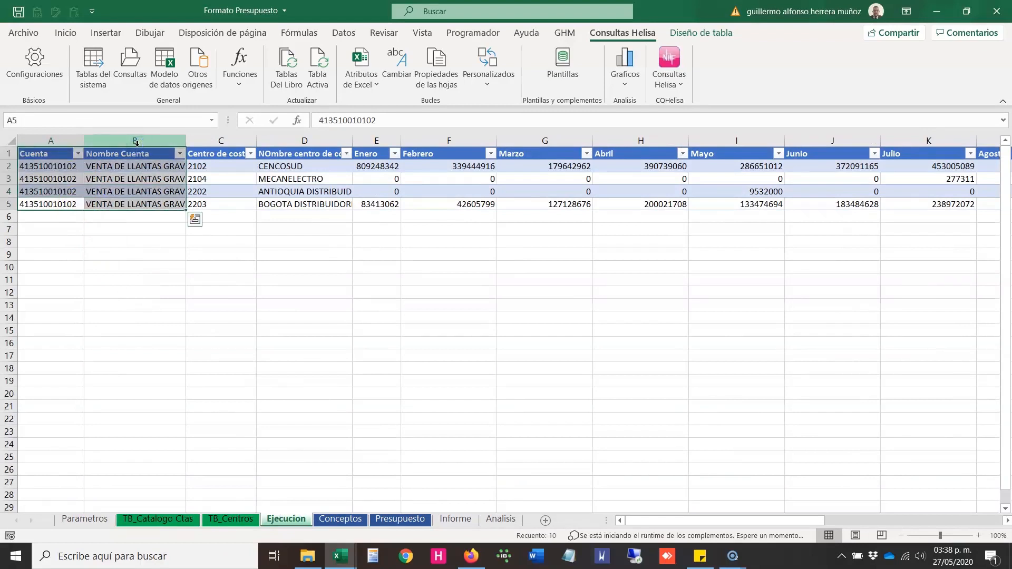
{"action": "left_click", "coordinate": [122, 206]}
{"action": "left_click_drag", "start_coordinate": [122, 205], "coordinate": [82, 167]}
{"action": "left_click", "coordinate": [157, 519]}
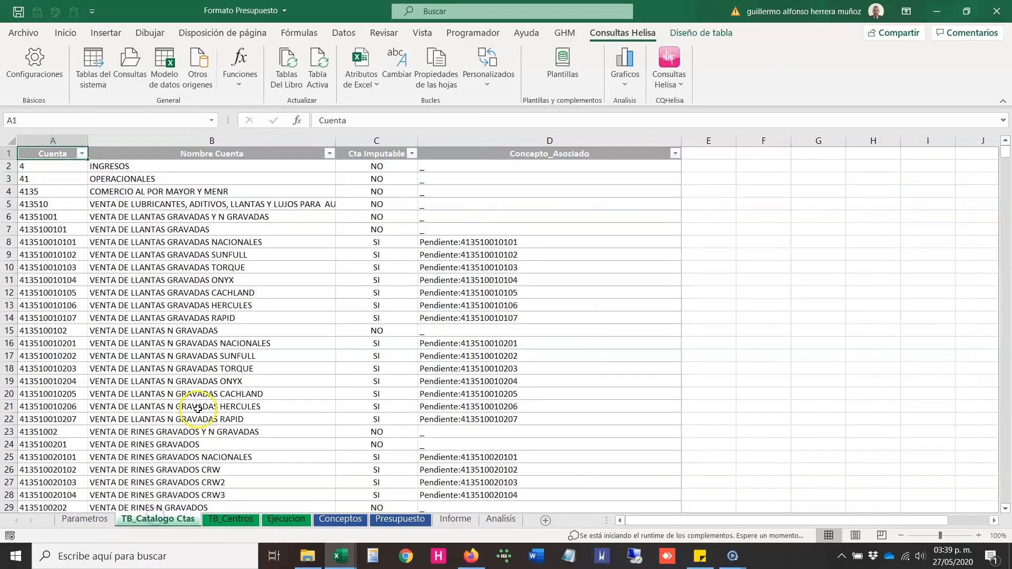
Step: Go back to Parametros, highlight the Empresa to Base cifras values, and hide the data sheets again
{"action": "left_click", "coordinate": [84, 519]}
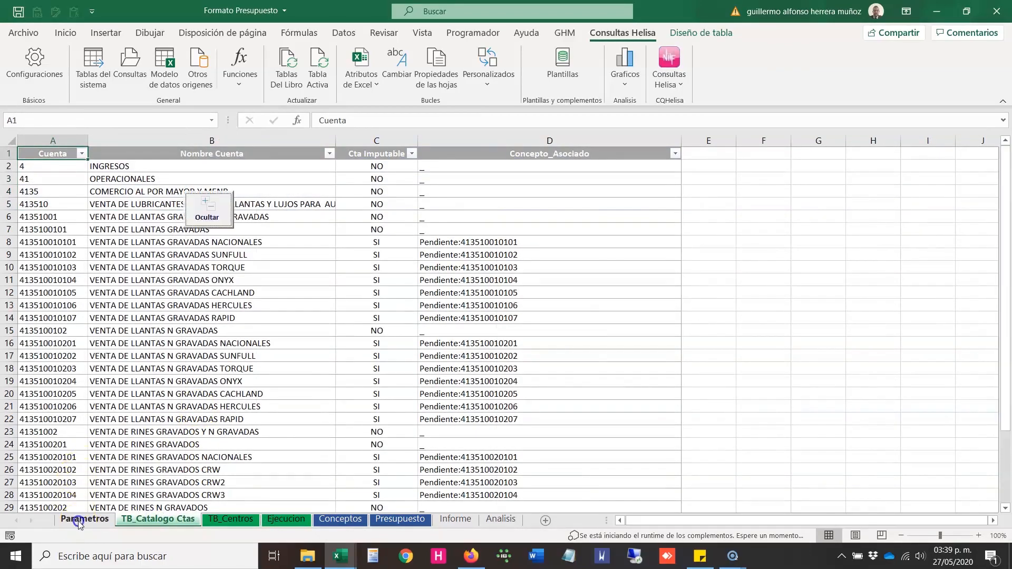
{"action": "left_click_drag", "start_coordinate": [234, 328], "coordinate": [214, 378]}
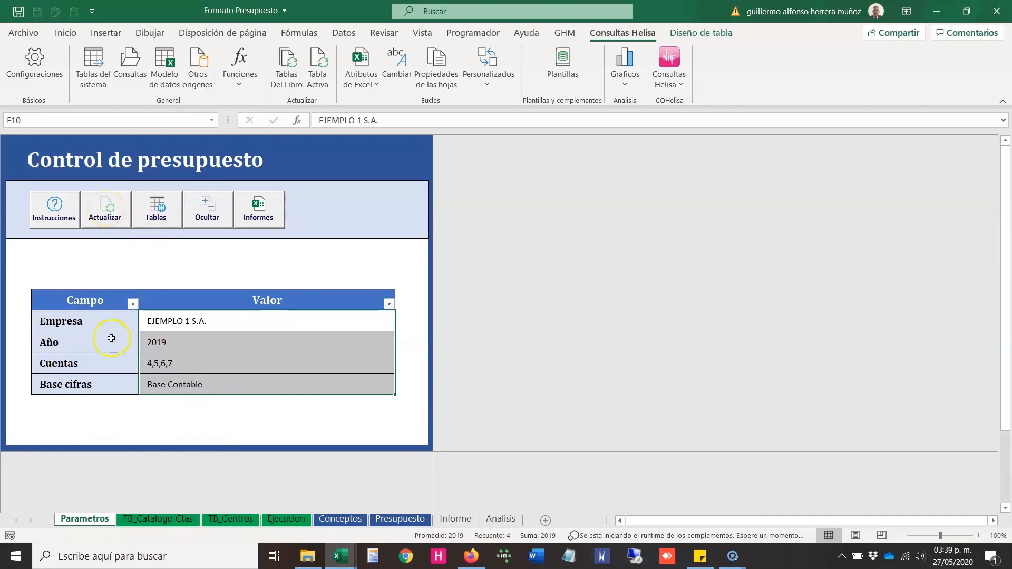
{"action": "left_click", "coordinate": [202, 221]}
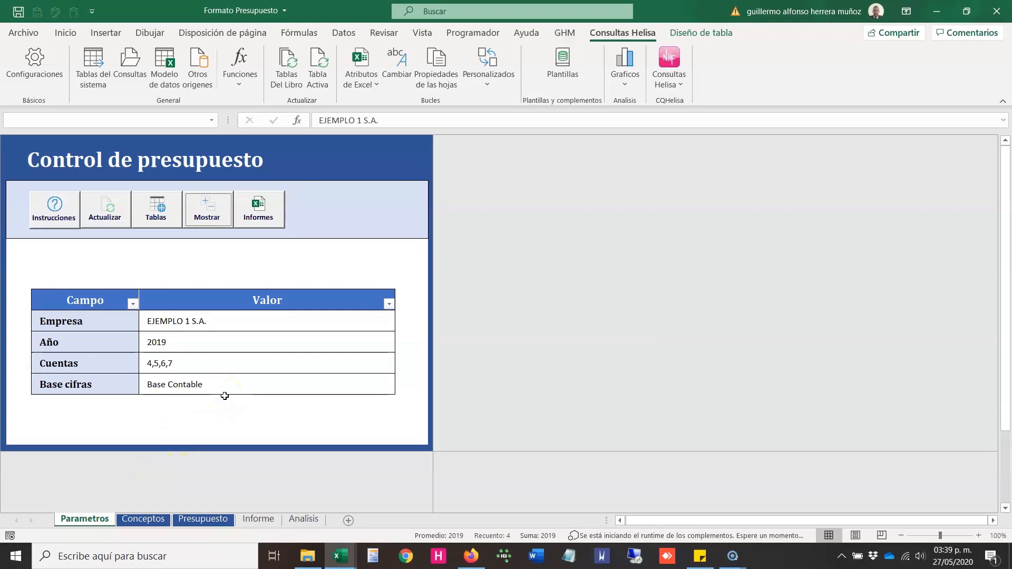
Step: Examine the Conceptos sheet's columns from Tipo to Validacion Conceptos and its first concept row
{"action": "left_click", "coordinate": [140, 520]}
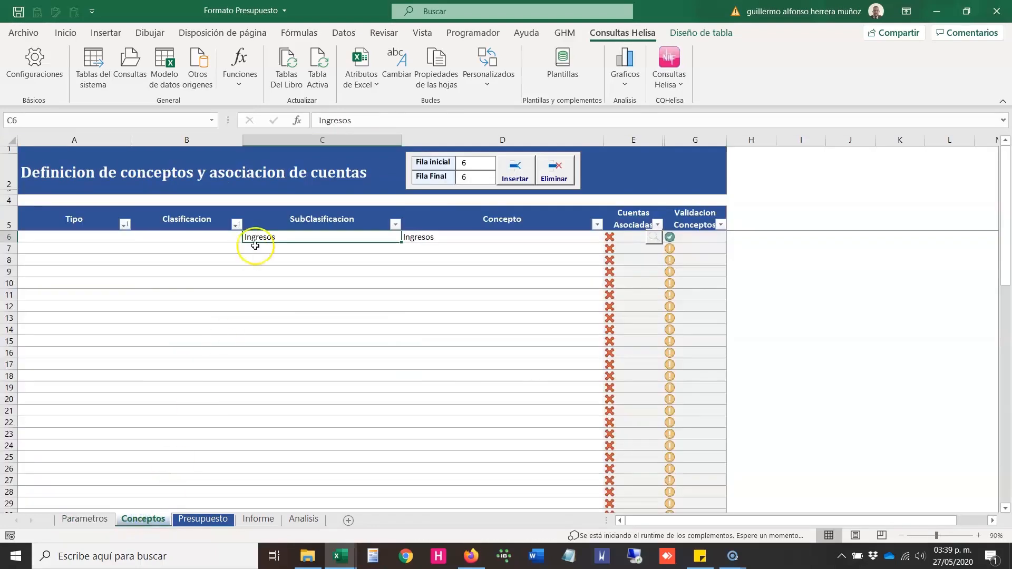
{"action": "left_click_drag", "start_coordinate": [110, 227], "coordinate": [546, 219]}
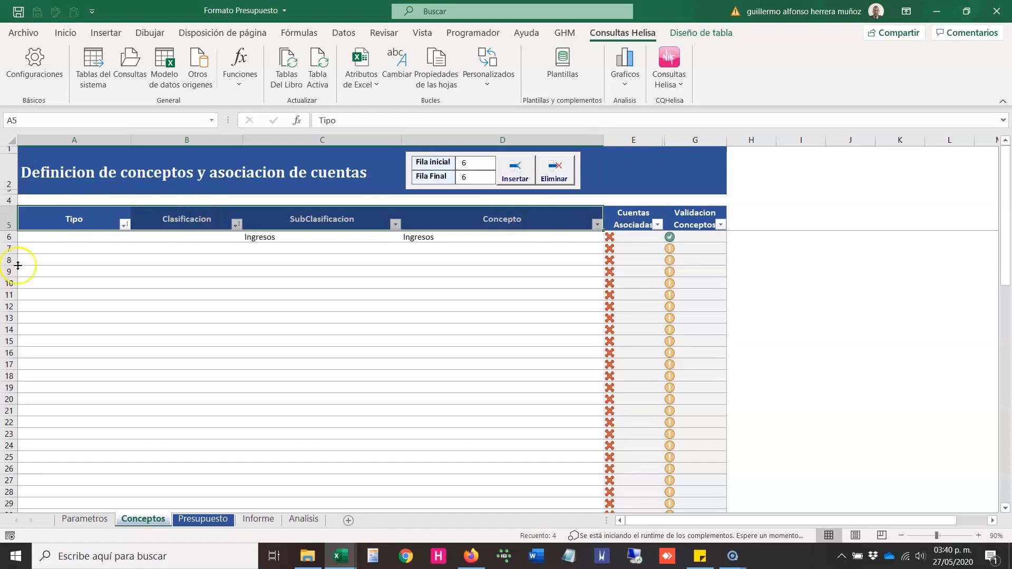
{"action": "left_click", "coordinate": [94, 295]}
{"action": "left_click_drag", "start_coordinate": [94, 295], "coordinate": [142, 350]}
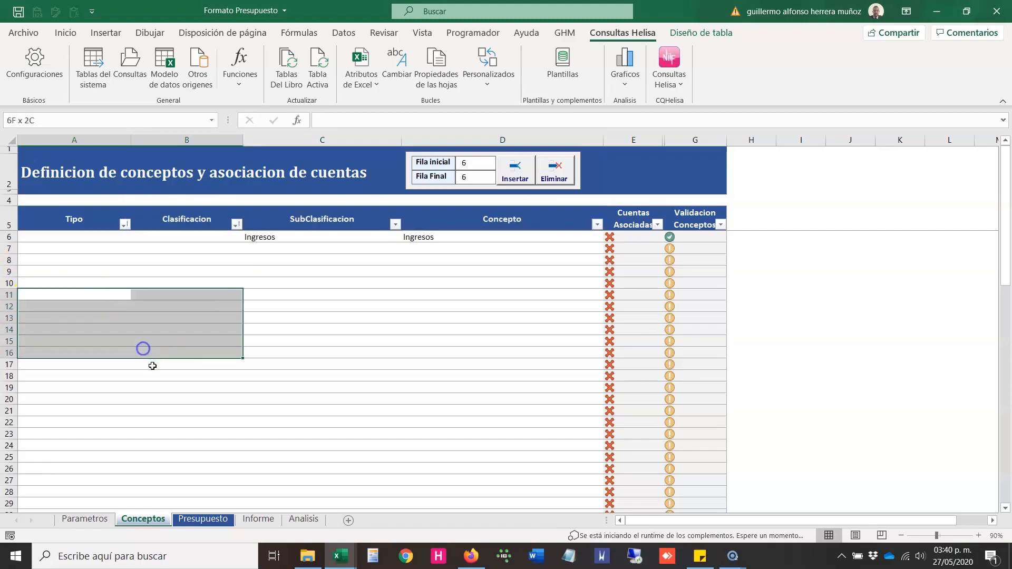
{"action": "left_click_drag", "start_coordinate": [83, 223], "coordinate": [683, 216]}
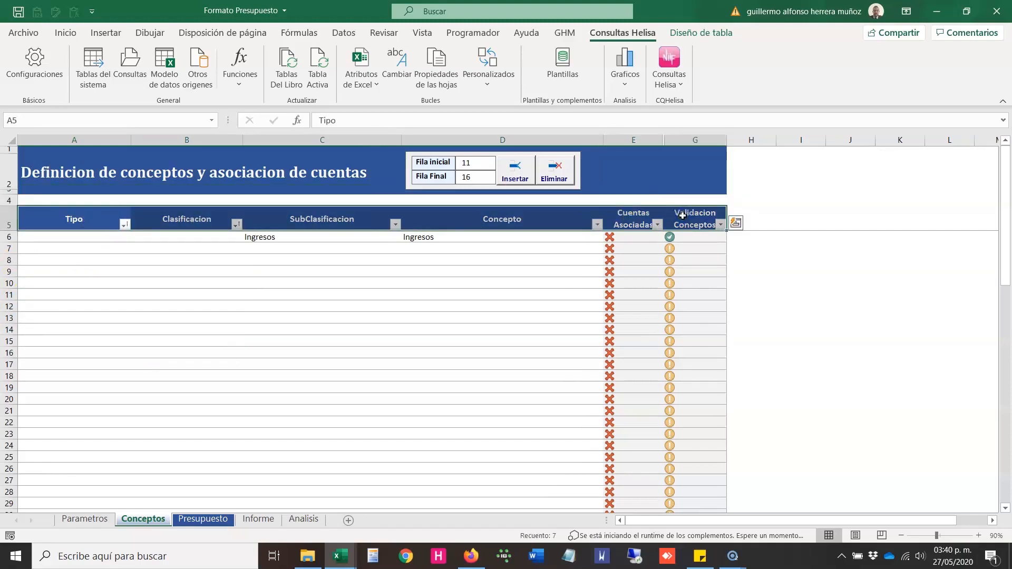
{"action": "left_click", "coordinate": [75, 238]}
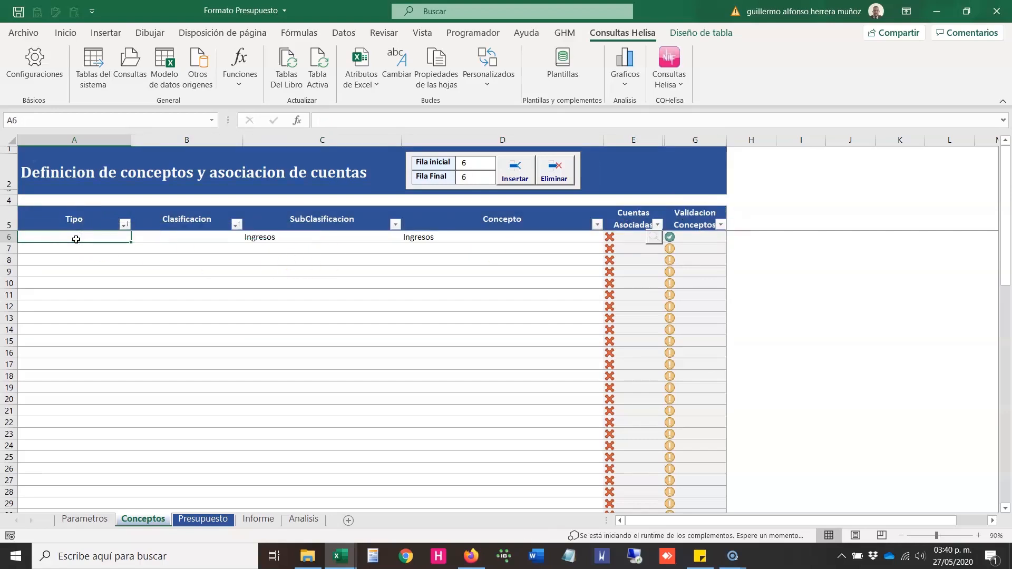
Step: Examine the Tipo, Clasificacion, SubClasificacion and Concepto headings together with the SubClasificacion and Concepto entries in row 6
{"action": "left_click", "coordinate": [74, 219]}
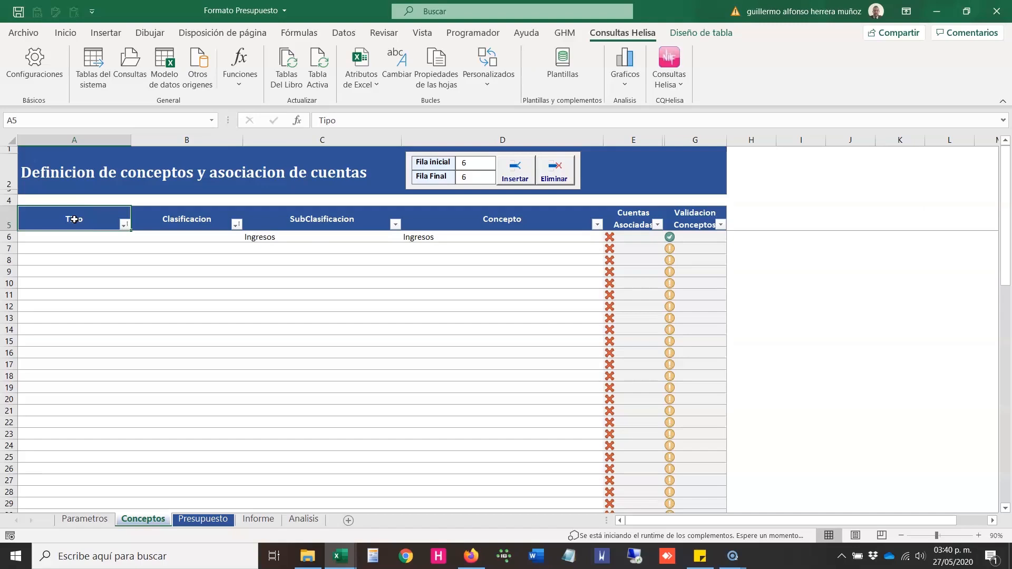
{"action": "left_click_drag", "start_coordinate": [150, 219], "coordinate": [181, 230]}
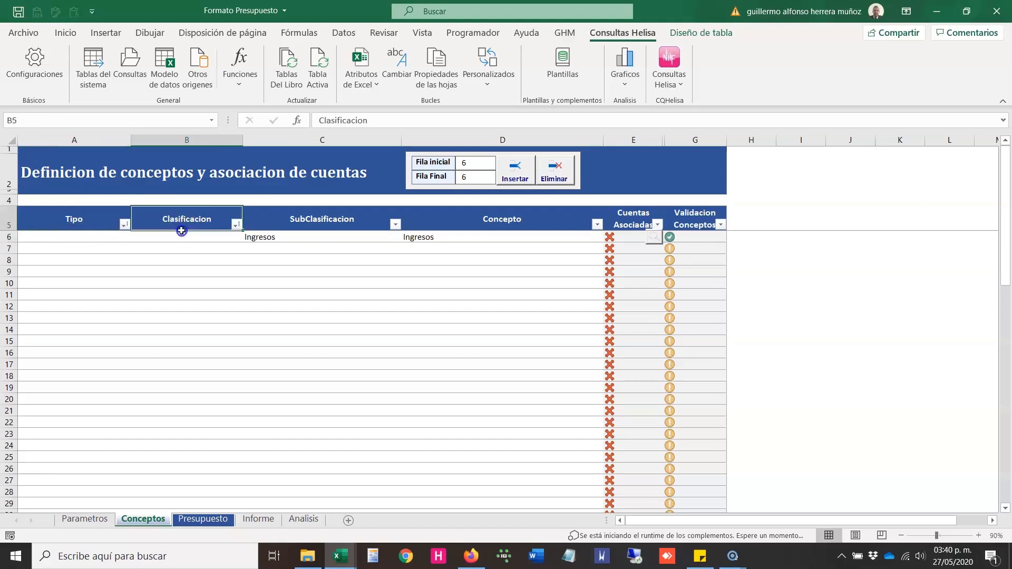
{"action": "left_click", "coordinate": [285, 227]}
{"action": "left_click", "coordinate": [271, 236]}
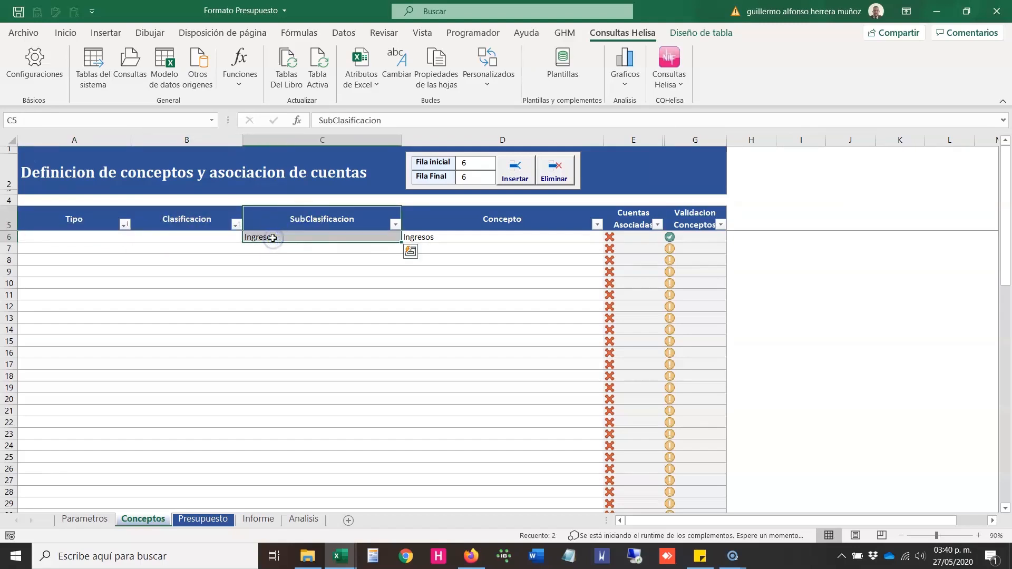
{"action": "left_click", "coordinate": [442, 226]}
{"action": "left_click_drag", "start_coordinate": [442, 225], "coordinate": [441, 234]}
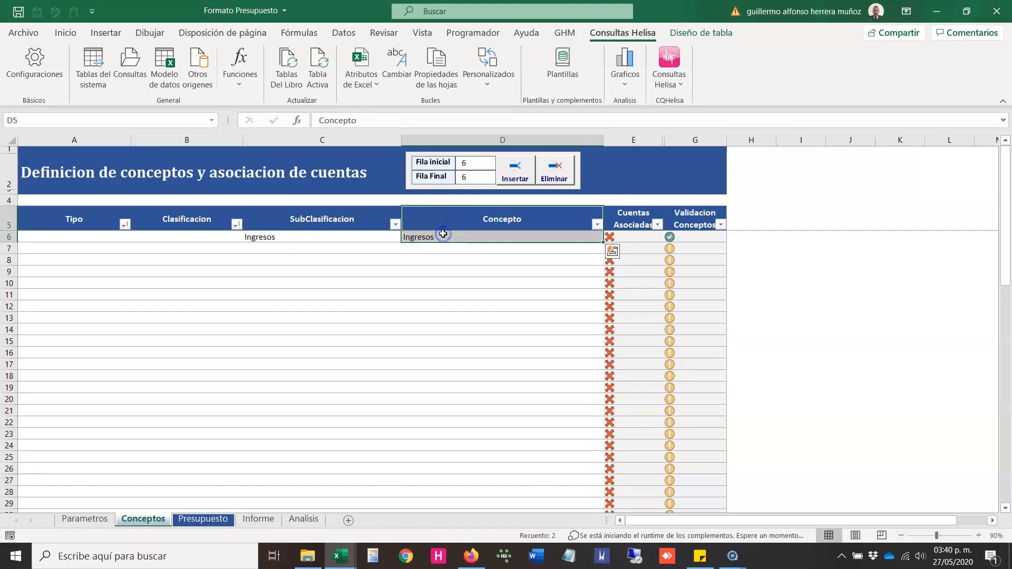
{"action": "left_click_drag", "start_coordinate": [343, 236], "coordinate": [420, 241]}
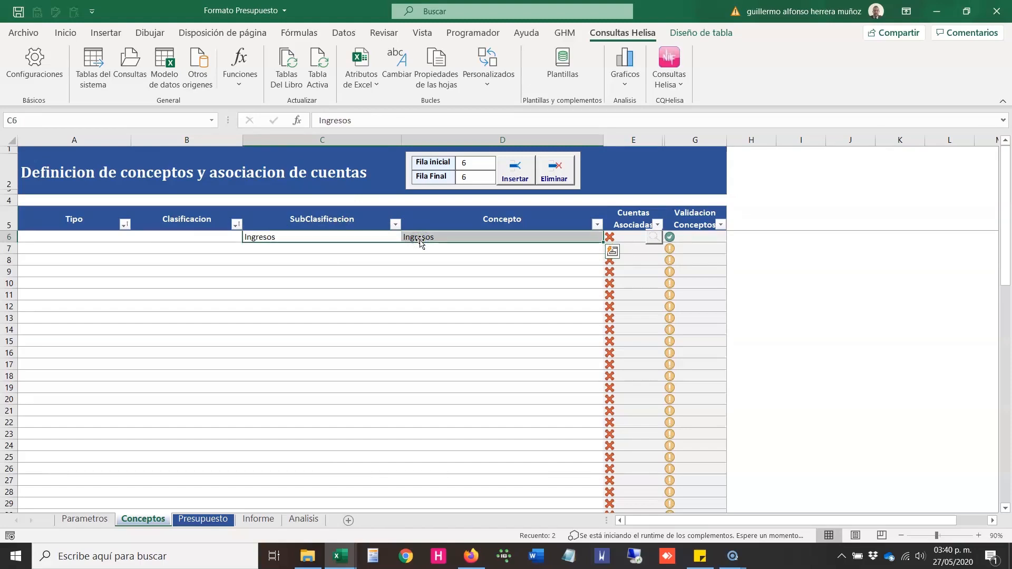
Step: Compare the filled and blank cells of rows 6 and 7 with their marks in the Validacion Conceptos column
{"action": "left_click_drag", "start_coordinate": [106, 247], "coordinate": [164, 233]}
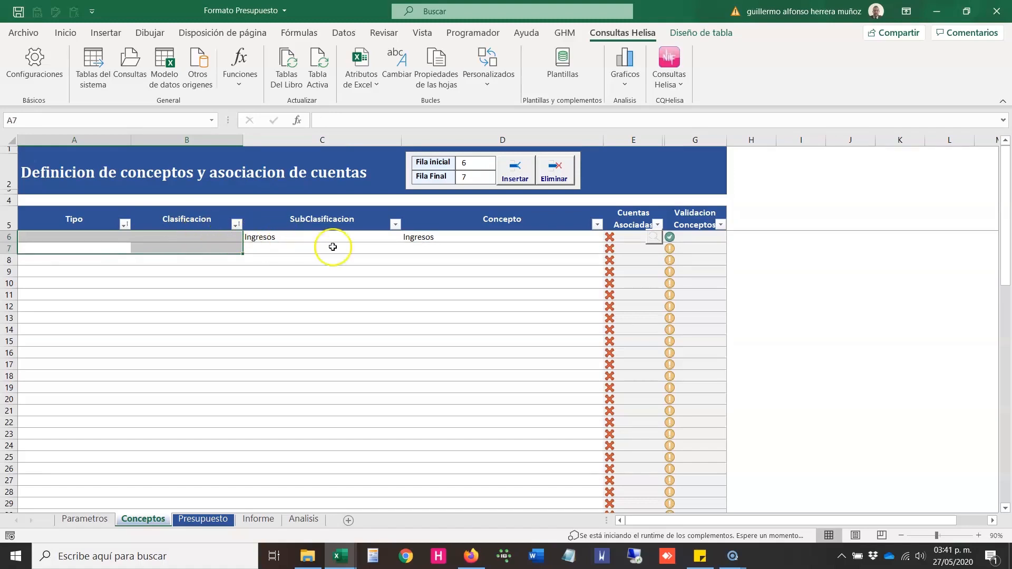
{"action": "left_click", "coordinate": [509, 235]}
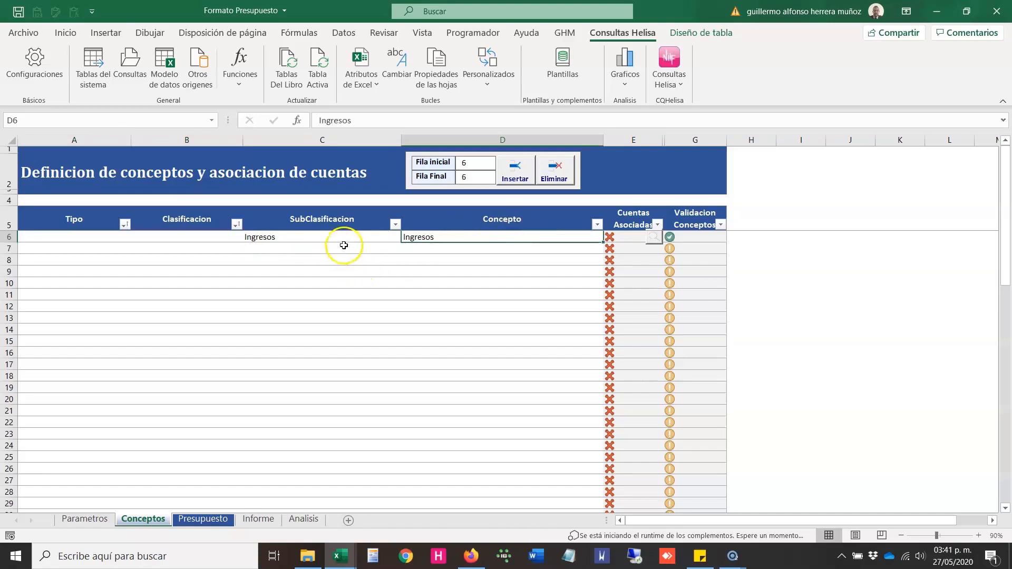
{"action": "mouse_move", "coordinate": [339, 236]}
{"action": "left_mouse_down"}
{"action": "mouse_move", "coordinate": [425, 237]}
{"action": "mouse_move", "coordinate": [357, 235]}
{"action": "left_mouse_up"}
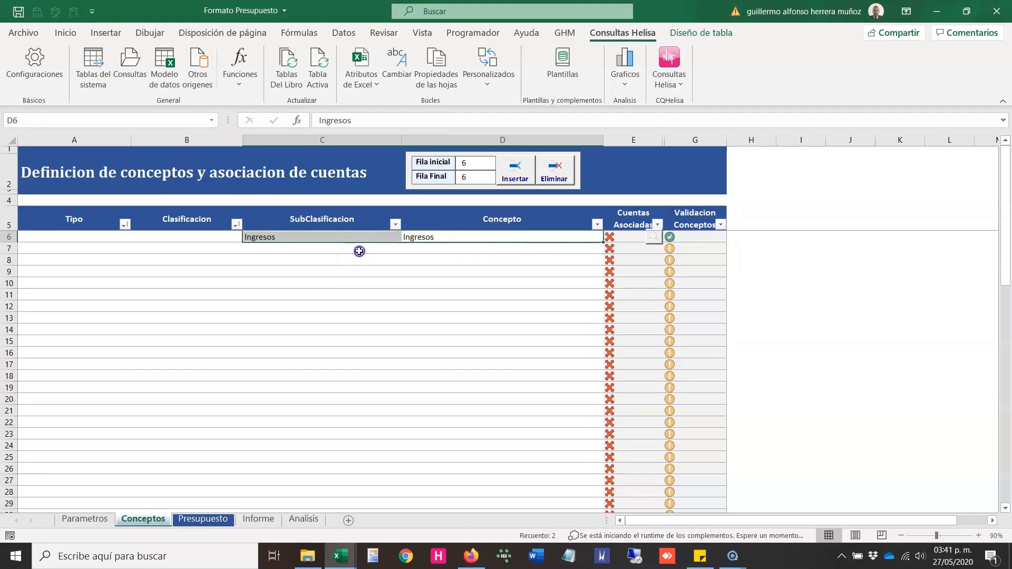
{"action": "left_click_drag", "start_coordinate": [354, 251], "coordinate": [411, 251]}
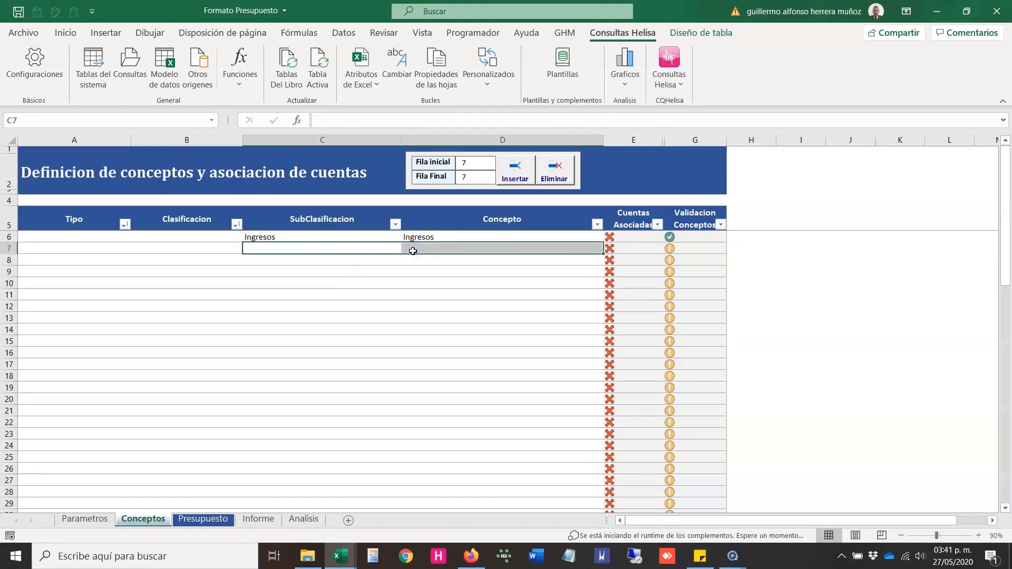
{"action": "left_click", "coordinate": [697, 139]}
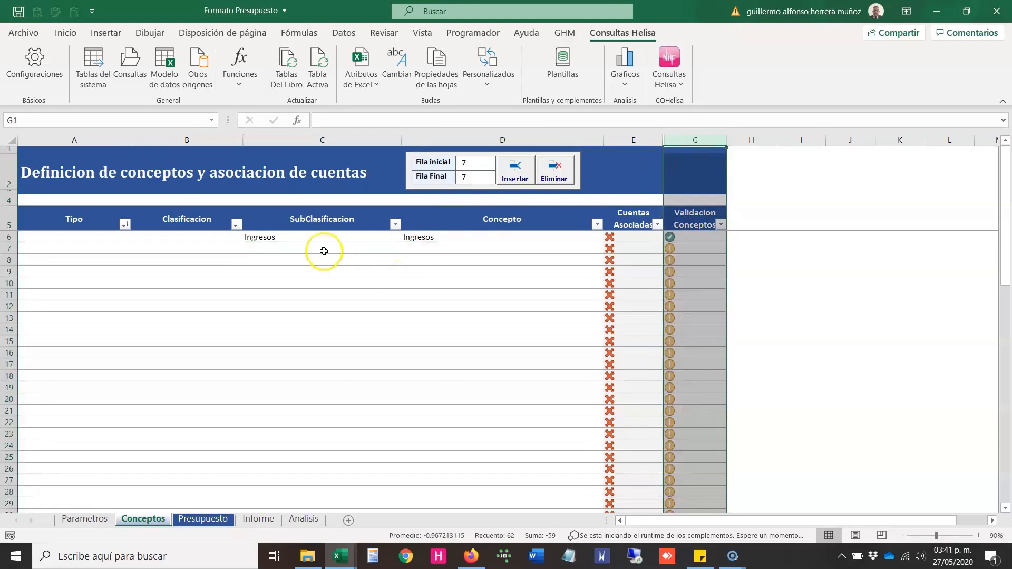
{"action": "left_click", "coordinate": [492, 250]}
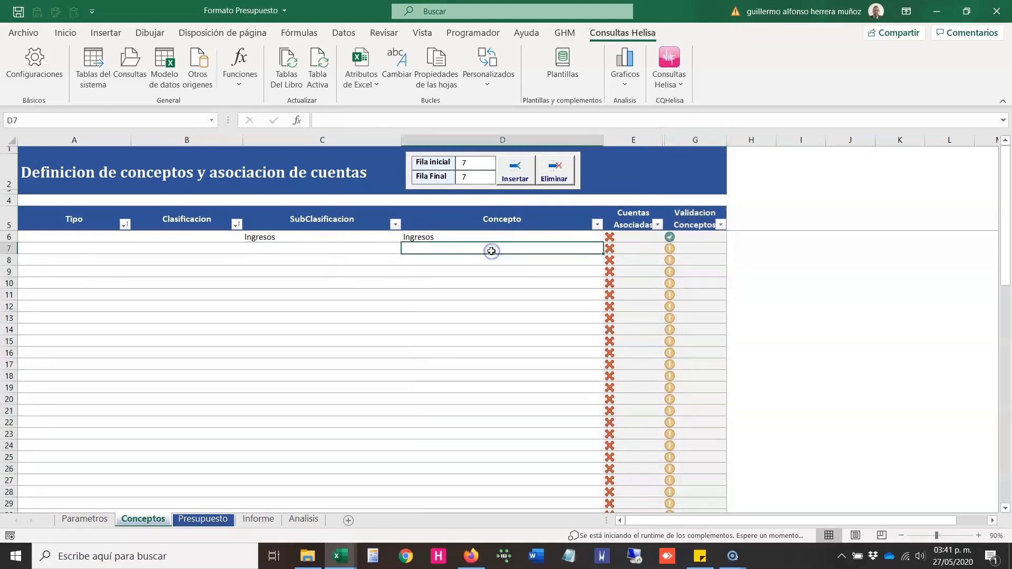
{"action": "left_click", "coordinate": [5, 247]}
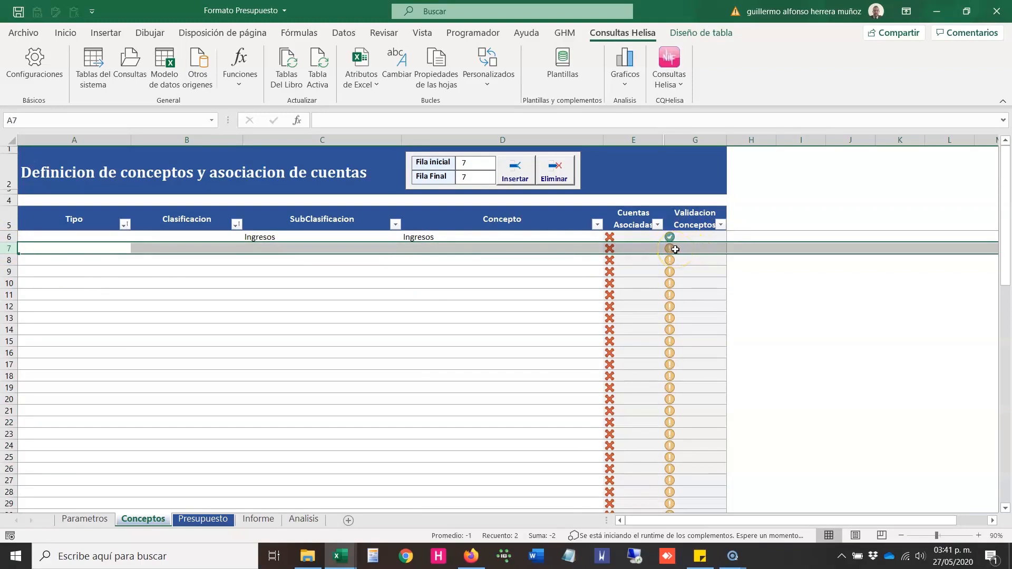
Step: Add a concept in row 7 with Gastos as SubClasificacion and Salarios as Concepto
{"action": "left_click_drag", "start_coordinate": [372, 245], "coordinate": [422, 247]}
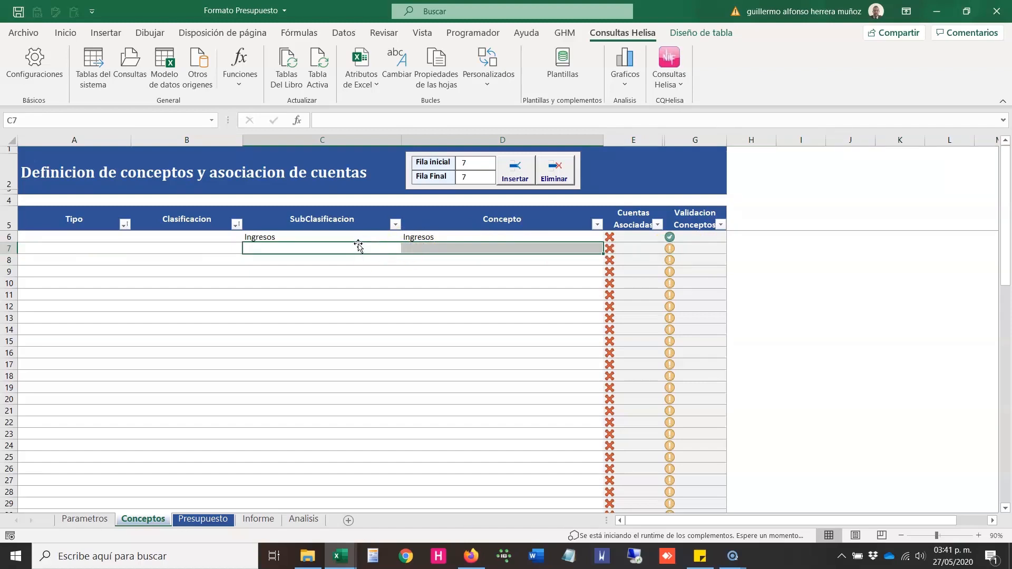
{"action": "type", "text": "Gastos"}
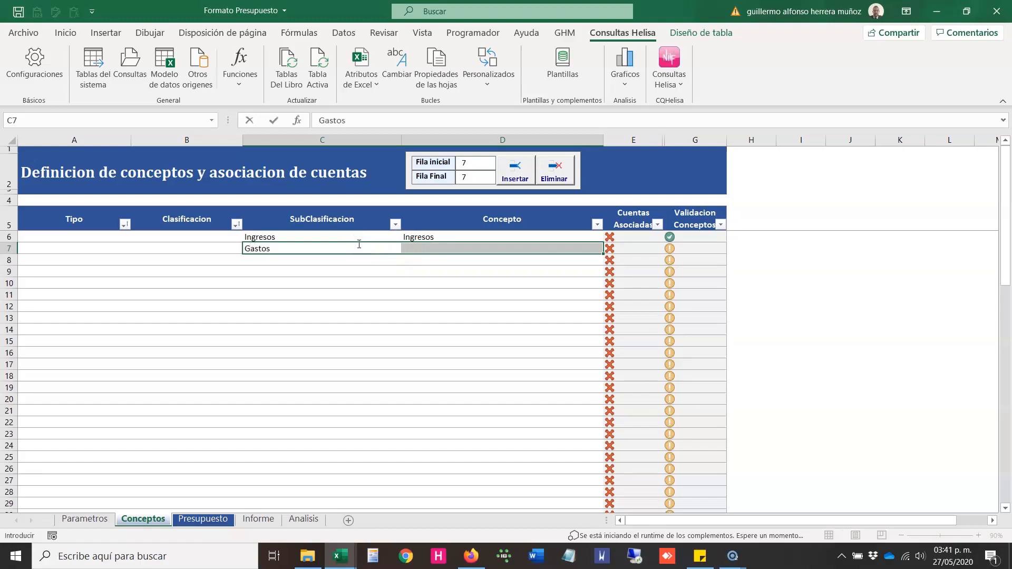
{"action": "key", "text": "Tab"}
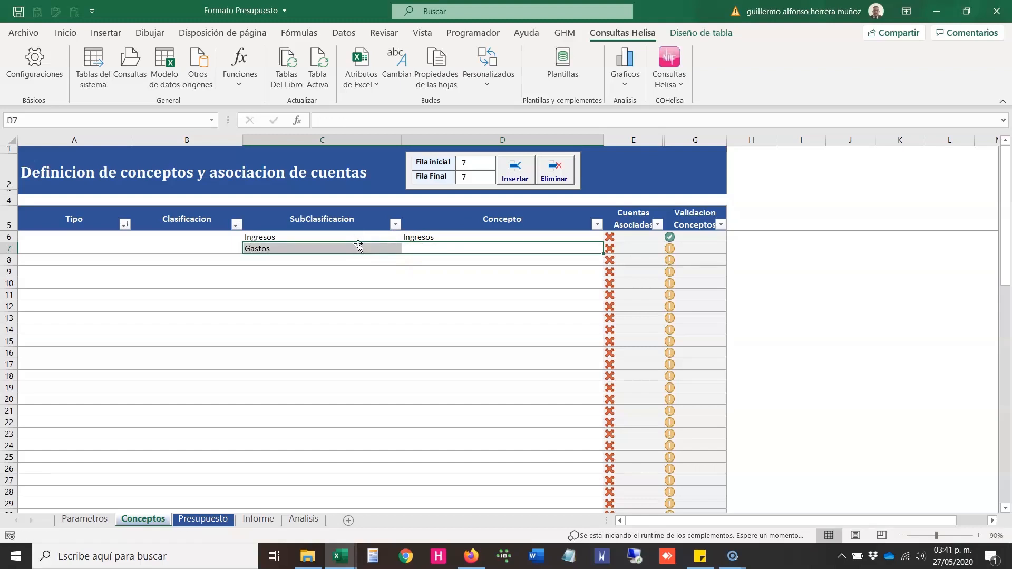
{"action": "type", "text": "S"}
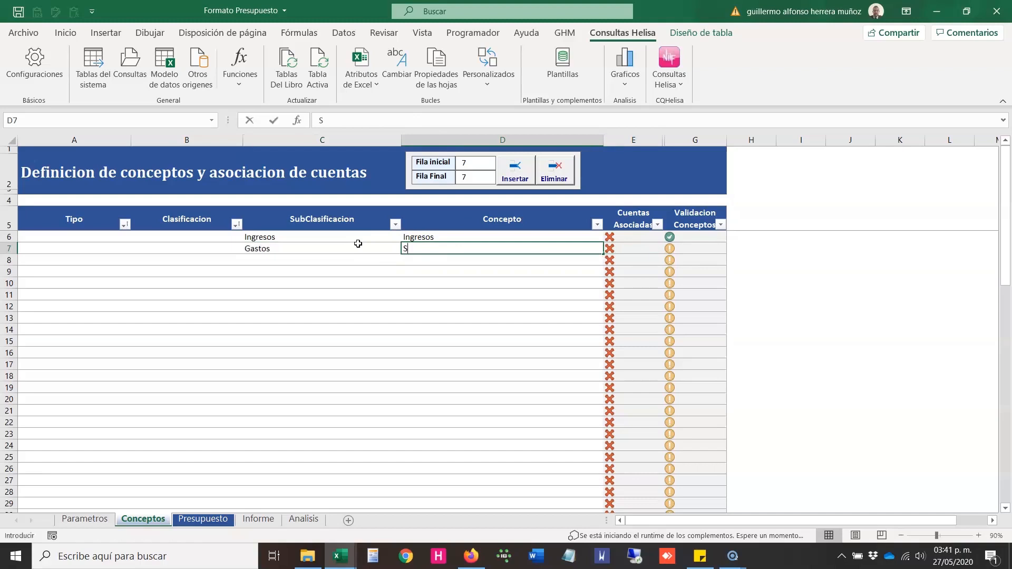
{"action": "type", "text": "alarios"}
{"action": "key", "text": "Tab"}
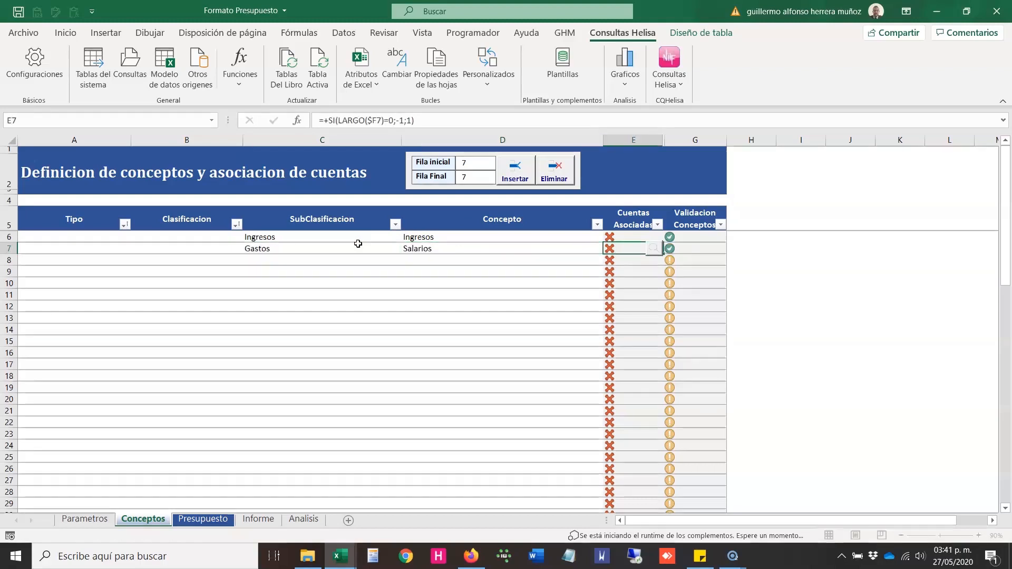
{"action": "key", "text": "Left"}
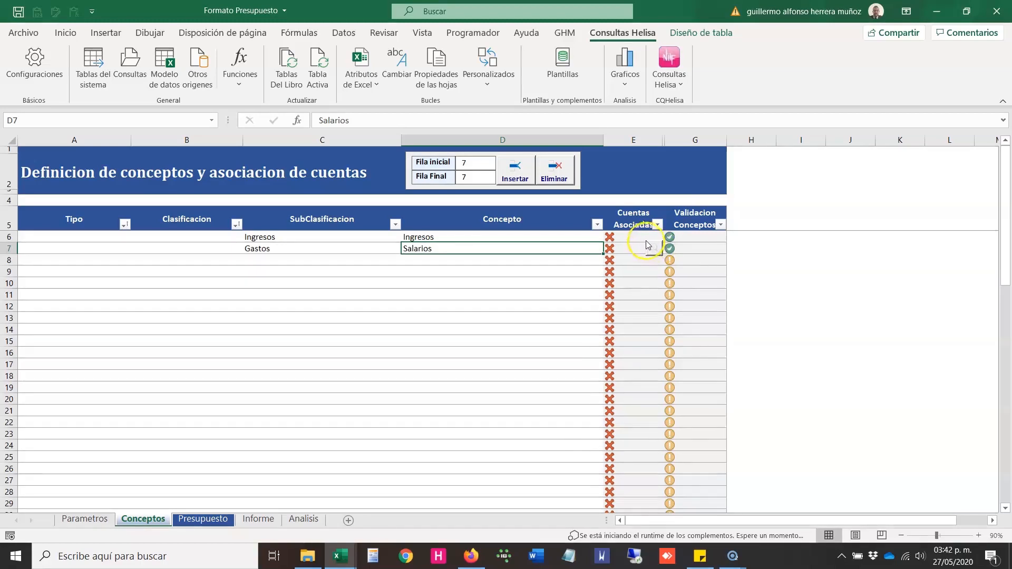
Step: Open the account association form for the Ingresos concept in row 6 and examine its account list
{"action": "left_click", "coordinate": [636, 228]}
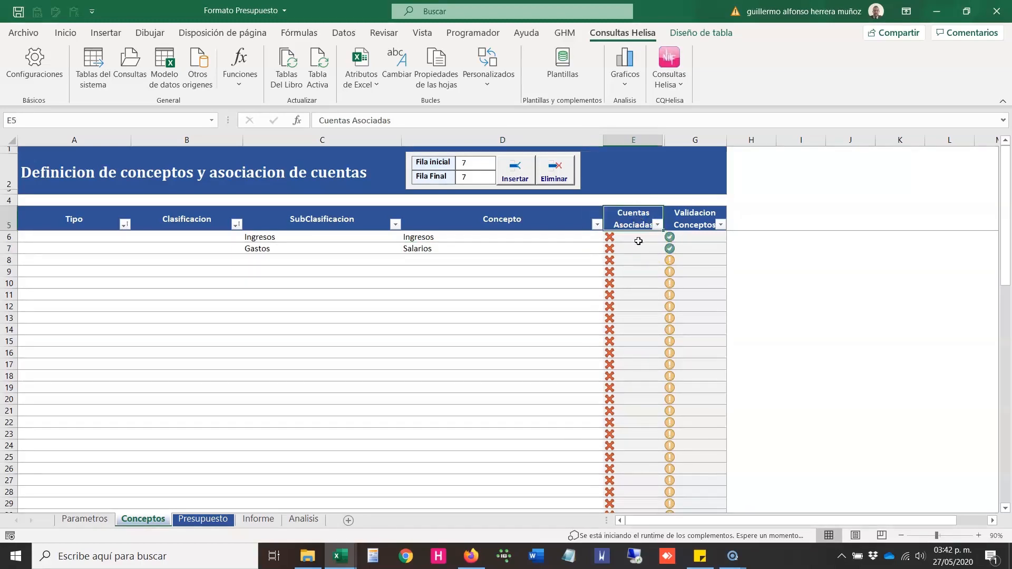
{"action": "left_click", "coordinate": [561, 248]}
{"action": "left_click", "coordinate": [644, 247]}
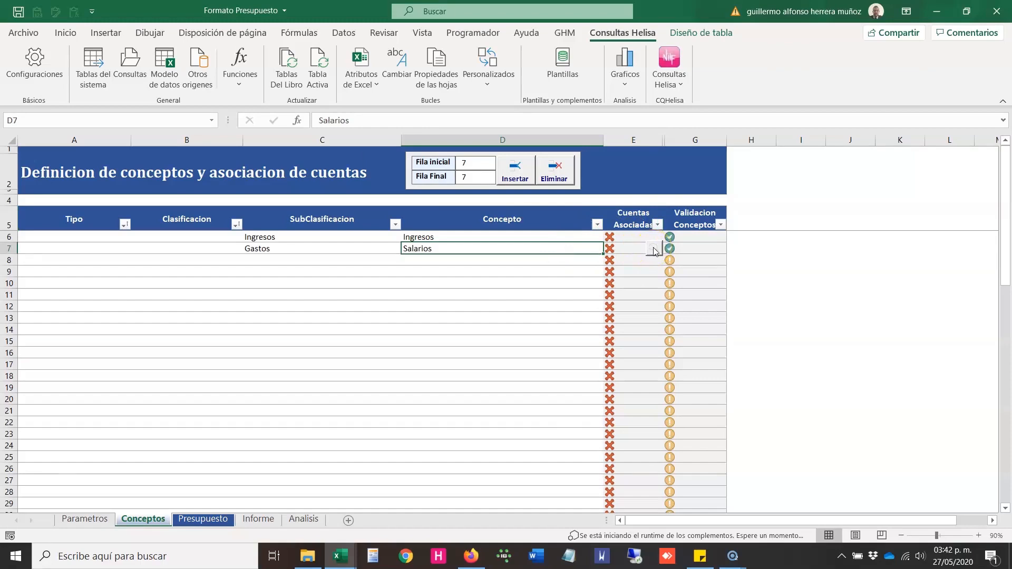
{"action": "left_click", "coordinate": [582, 238]}
{"action": "left_click", "coordinate": [655, 239]}
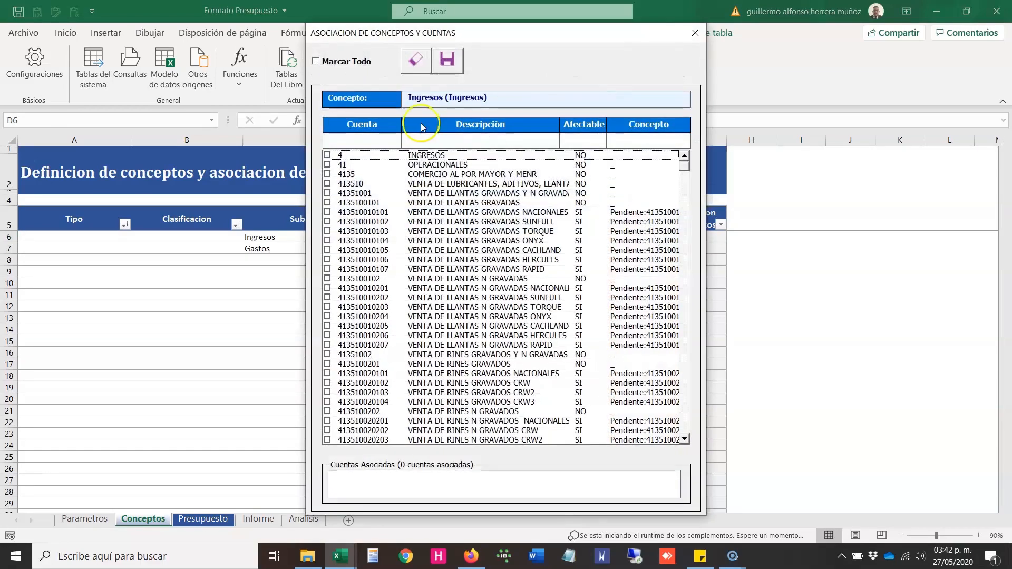
{"action": "left_click", "coordinate": [369, 139]}
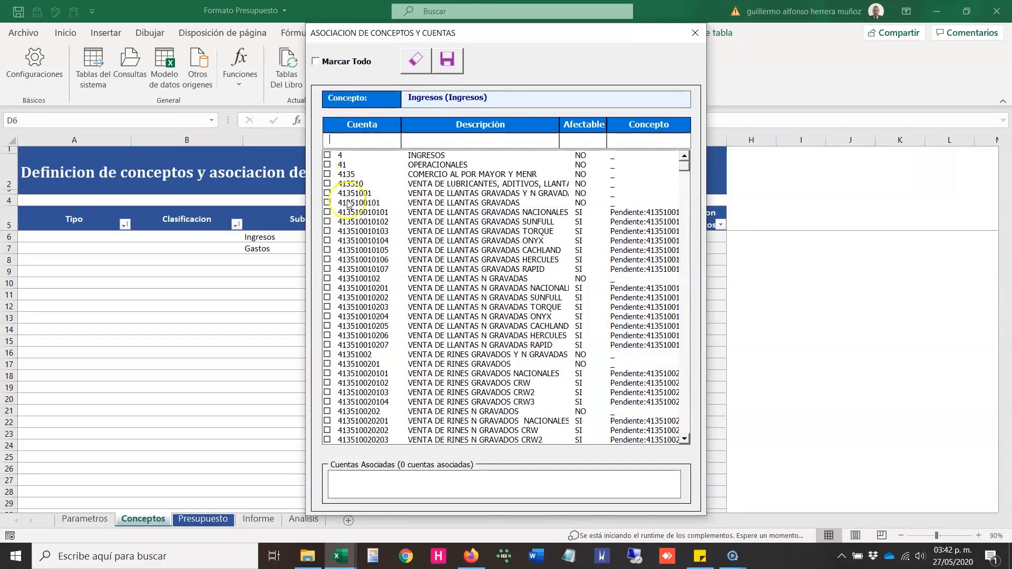
{"action": "left_click_drag", "start_coordinate": [590, 35], "coordinate": [643, 52]}
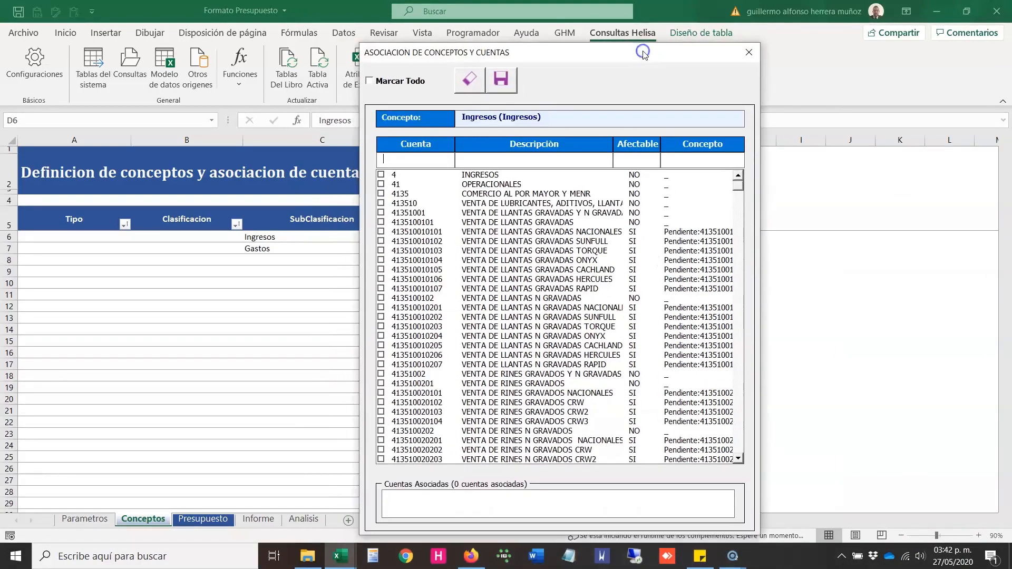
Step: Mark VENTA DE LLANTAS GRAVADAS and its seven subaccounts from NACIONALES to RAPID for the Ingresos concept, and close the form without saving
{"action": "left_click", "coordinate": [381, 222]}
{"action": "left_click", "coordinate": [380, 232]}
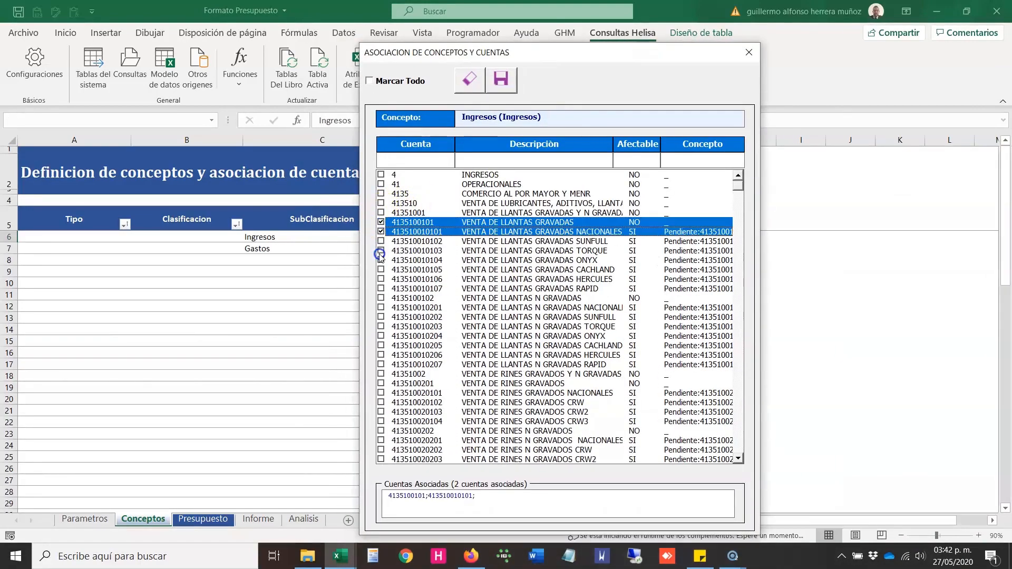
{"action": "left_click", "coordinate": [381, 251]}
{"action": "left_click", "coordinate": [380, 242]}
{"action": "left_click", "coordinate": [380, 260]}
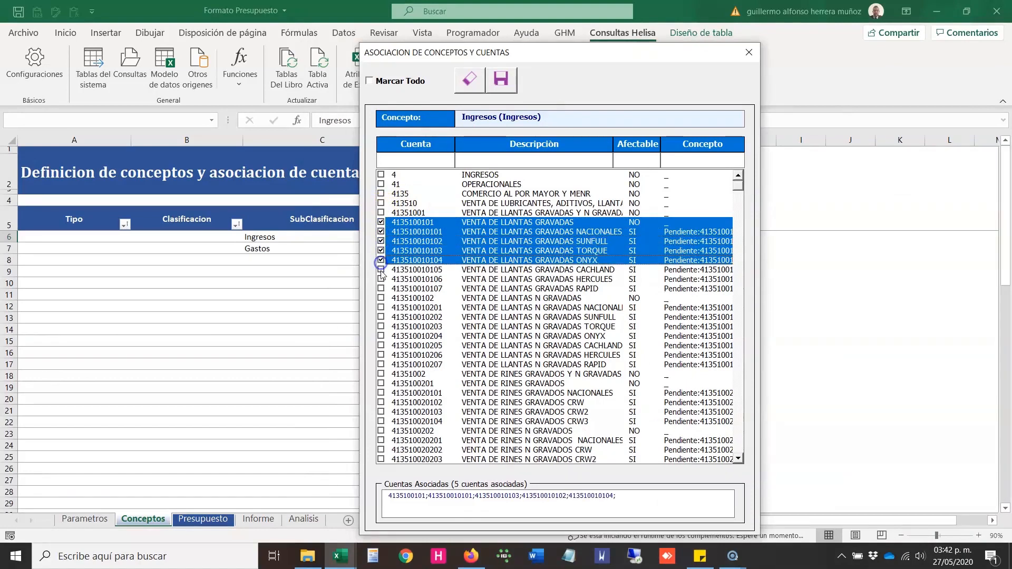
{"action": "left_click", "coordinate": [380, 270]}
{"action": "left_click", "coordinate": [381, 280]}
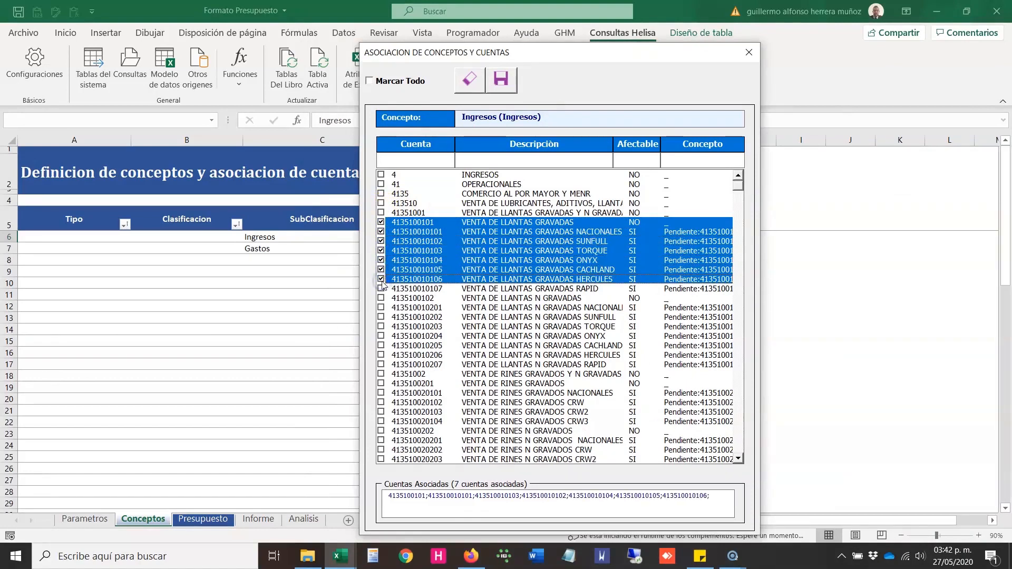
{"action": "left_click", "coordinate": [381, 289]}
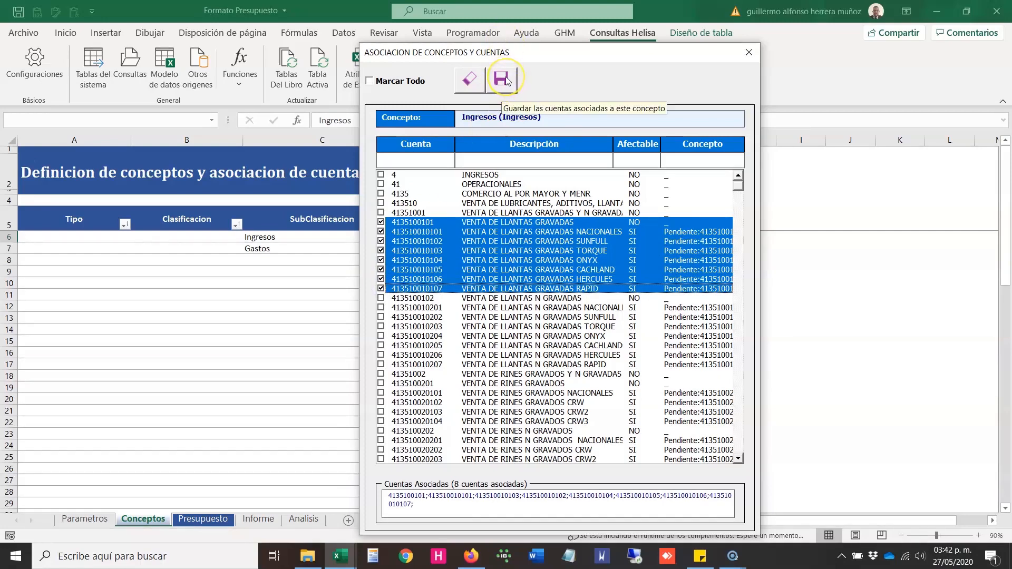
{"action": "left_click", "coordinate": [749, 53]}
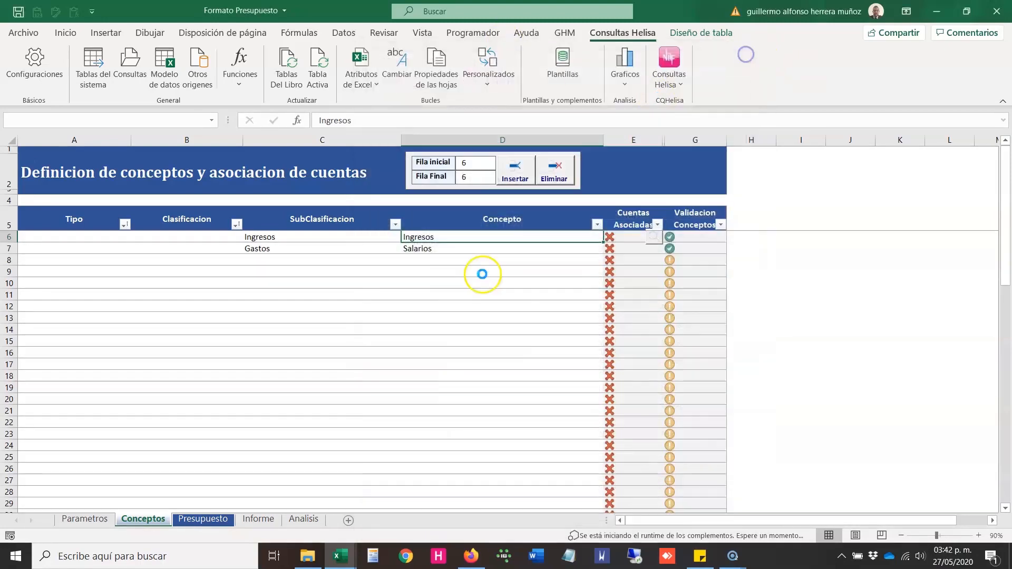
Step: Check how Fila inicial and Fila Final follow the selected cells C7, C8 and C7:C11 for inserting or deleting rows
{"action": "left_click", "coordinate": [327, 245]}
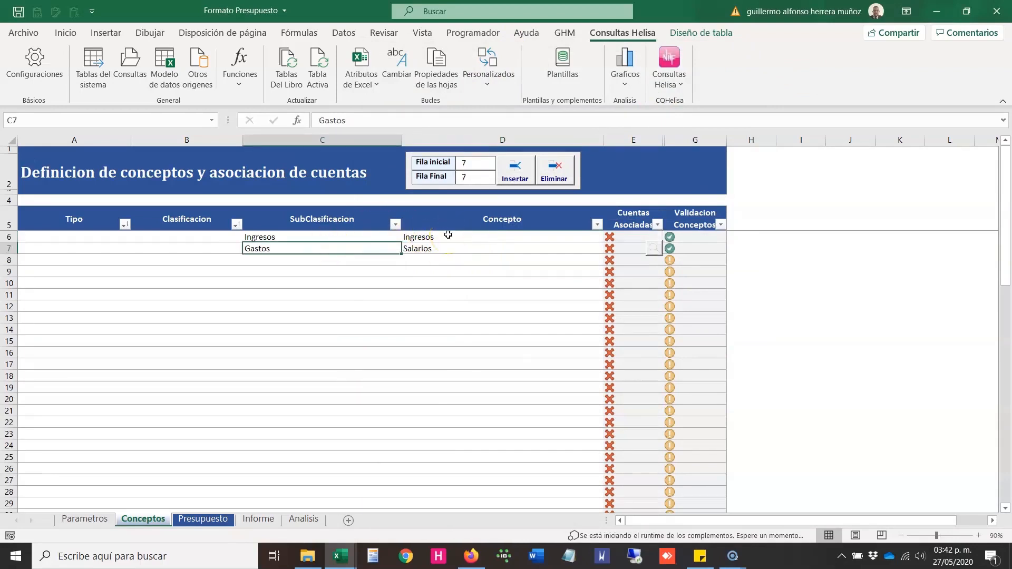
{"action": "left_click", "coordinate": [521, 186]}
{"action": "left_click", "coordinate": [379, 245]}
{"action": "left_click", "coordinate": [564, 179]}
{"action": "left_click", "coordinate": [479, 173]}
{"action": "left_click", "coordinate": [340, 270]}
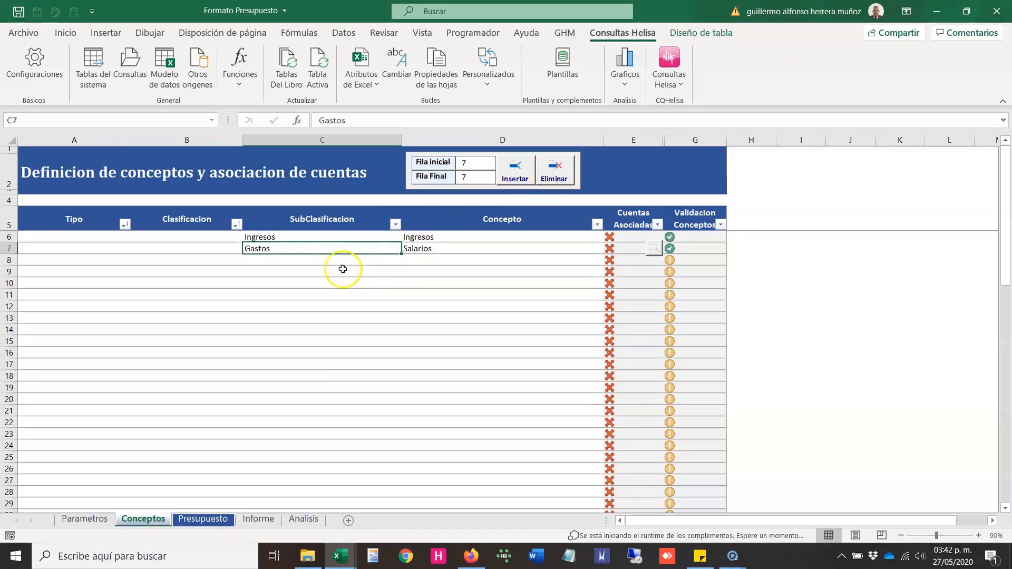
{"action": "left_click", "coordinate": [336, 261]}
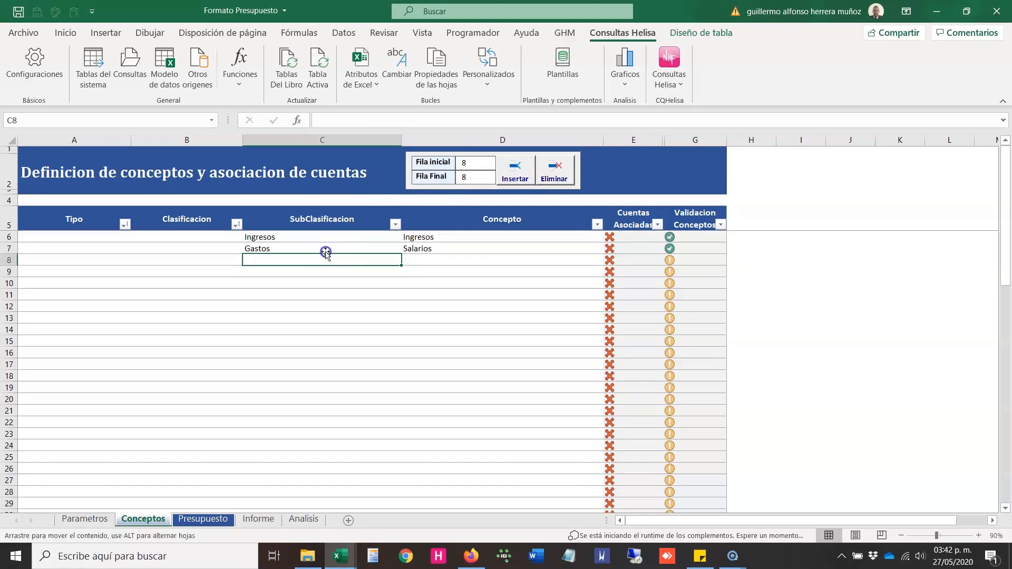
{"action": "left_click", "coordinate": [318, 248]}
{"action": "left_click_drag", "start_coordinate": [318, 248], "coordinate": [311, 292]}
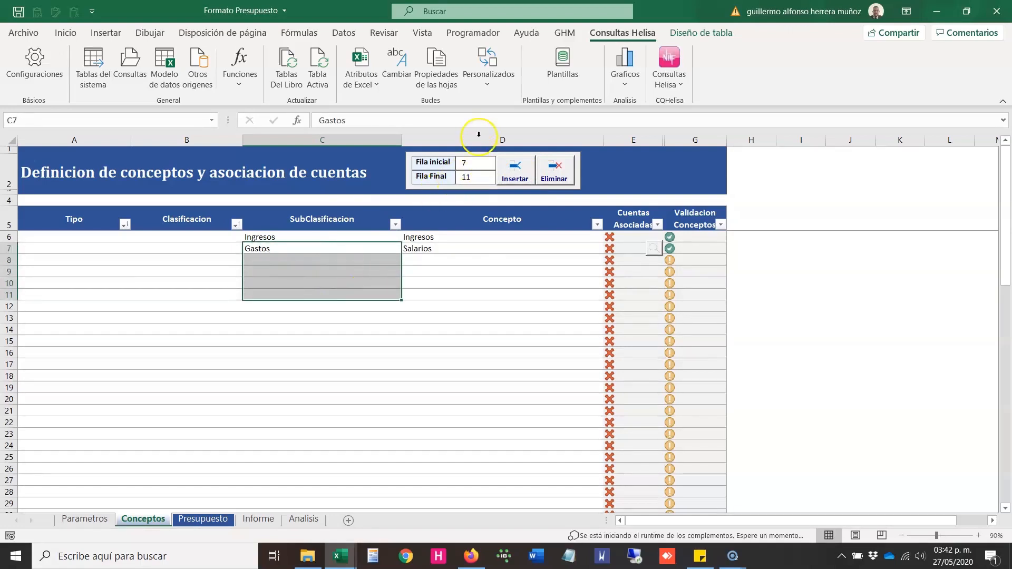
{"action": "left_click", "coordinate": [467, 177]}
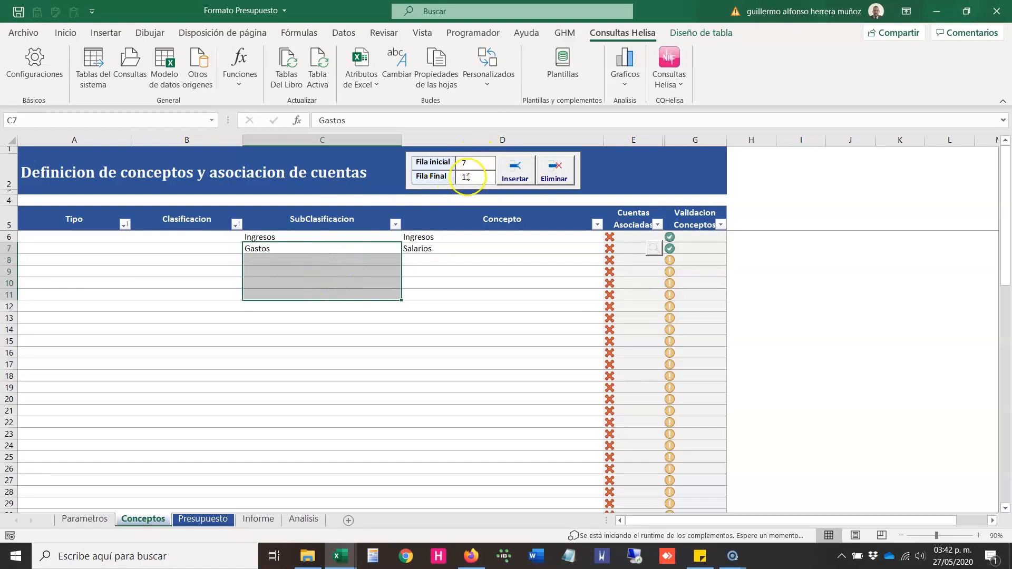
Step: Delete the Gastos / Salarios concept in row 7, confirming the removal of a row that contains data
{"action": "left_click", "coordinate": [362, 251]}
{"action": "left_click", "coordinate": [559, 169]}
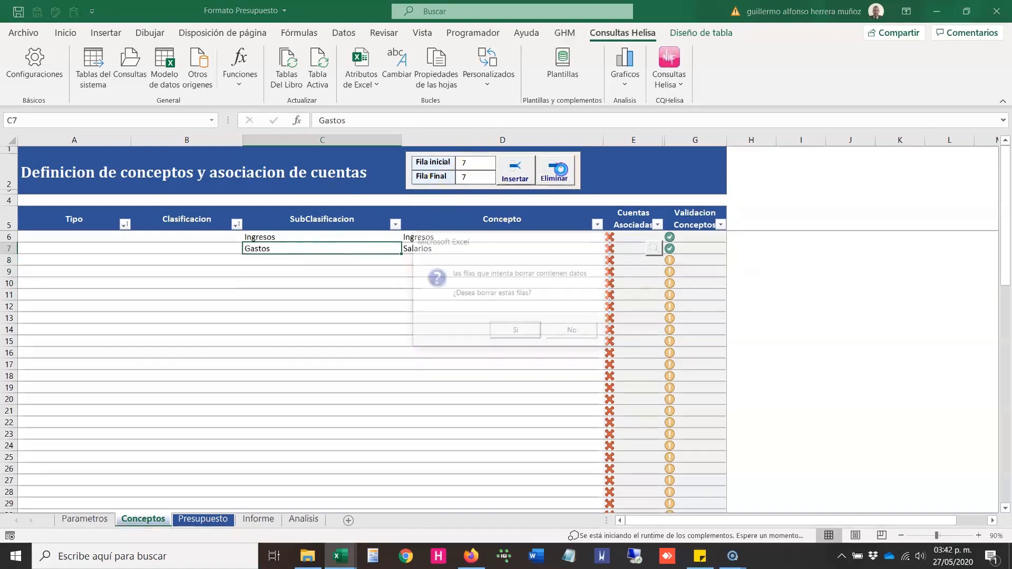
{"action": "left_click", "coordinate": [516, 331]}
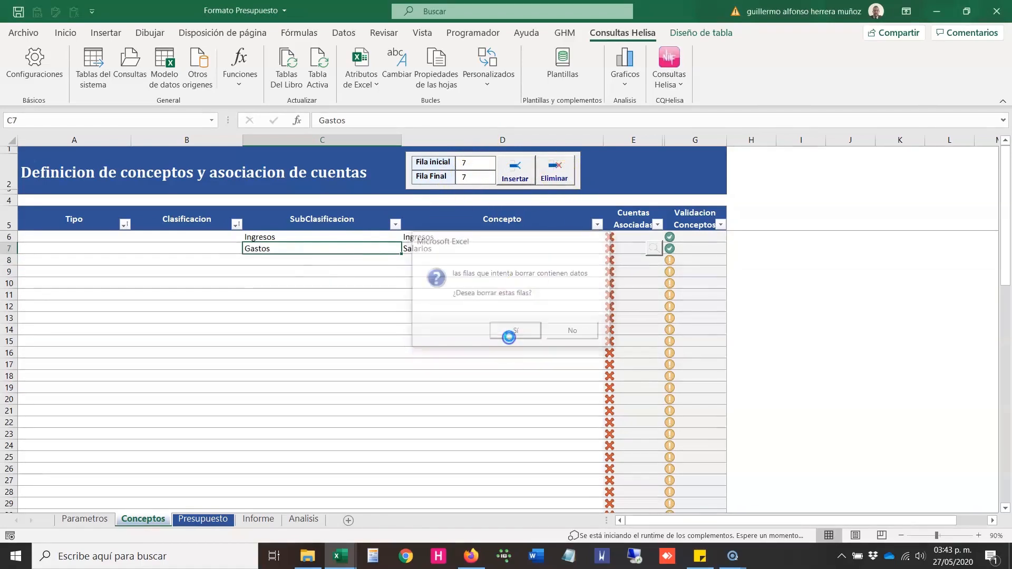
Step: Check where the concept table ends on the Conceptos sheet, going to its last row in the SubClasificacion column
{"action": "left_click", "coordinate": [318, 280]}
{"action": "key", "text": "Page_Down"}
{"action": "key", "text": "Page_Down"}
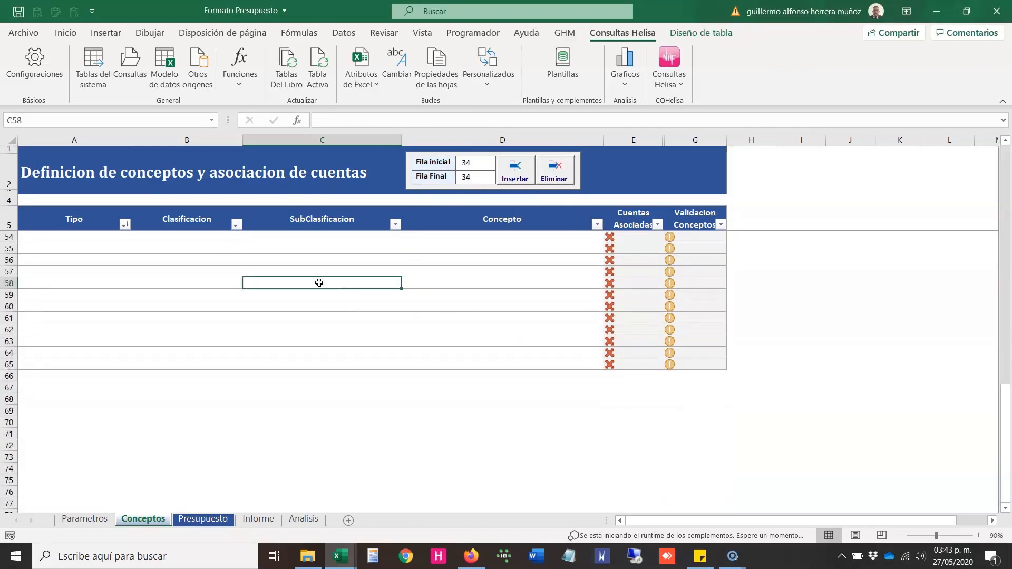
{"action": "key", "text": "ctrl+Down"}
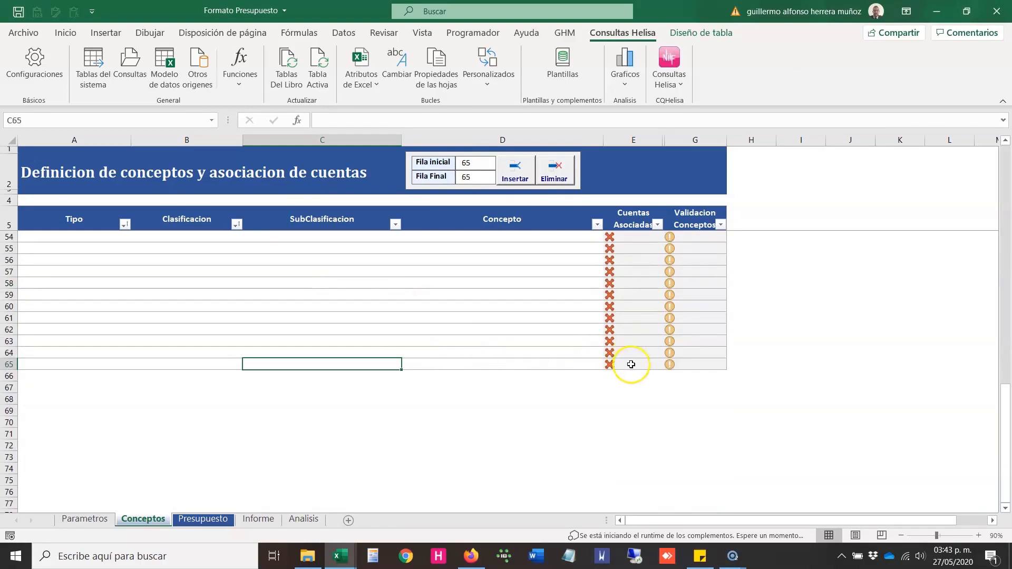
Step: Review the standard cell options at B60, then select the entire row 60
{"action": "left_click", "coordinate": [154, 311]}
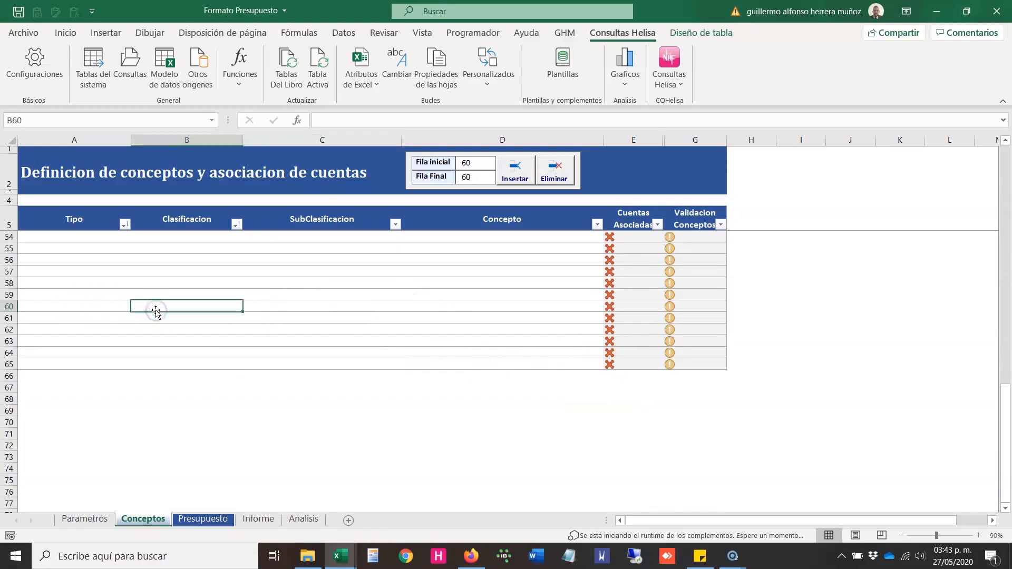
{"action": "key", "text": "shift+F10"}
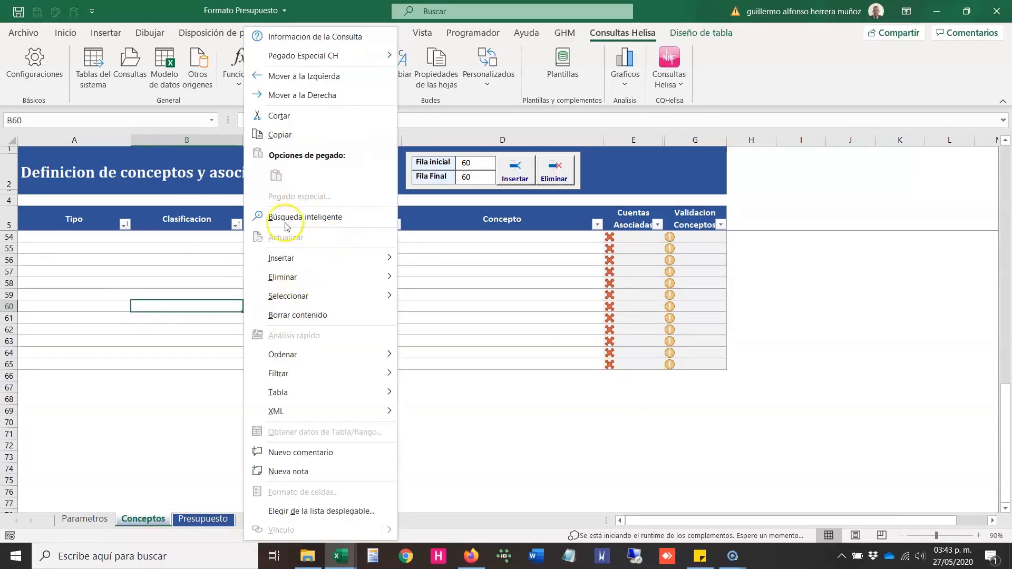
{"action": "left_click", "coordinate": [486, 334]}
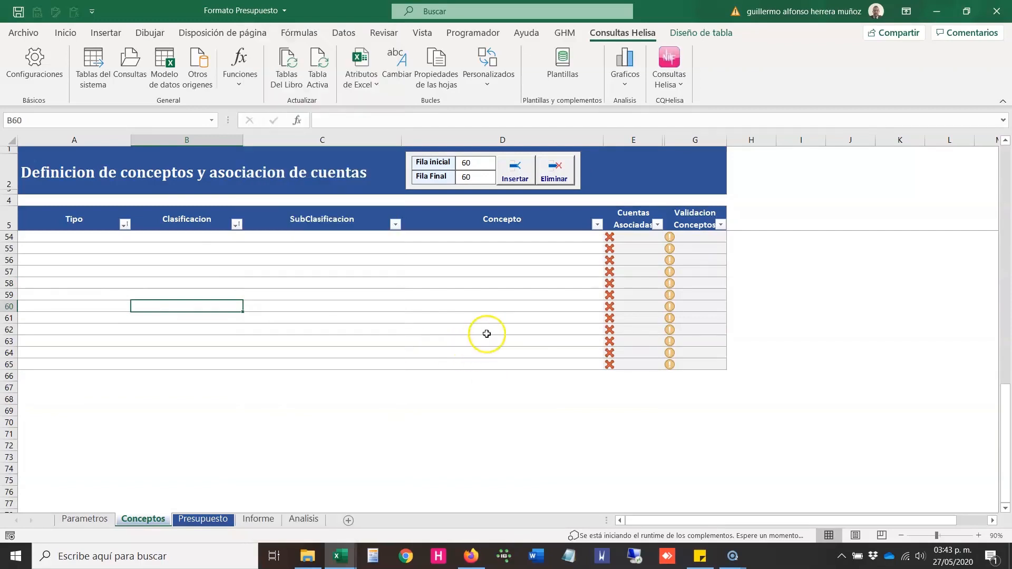
{"action": "left_click", "coordinate": [9, 306]}
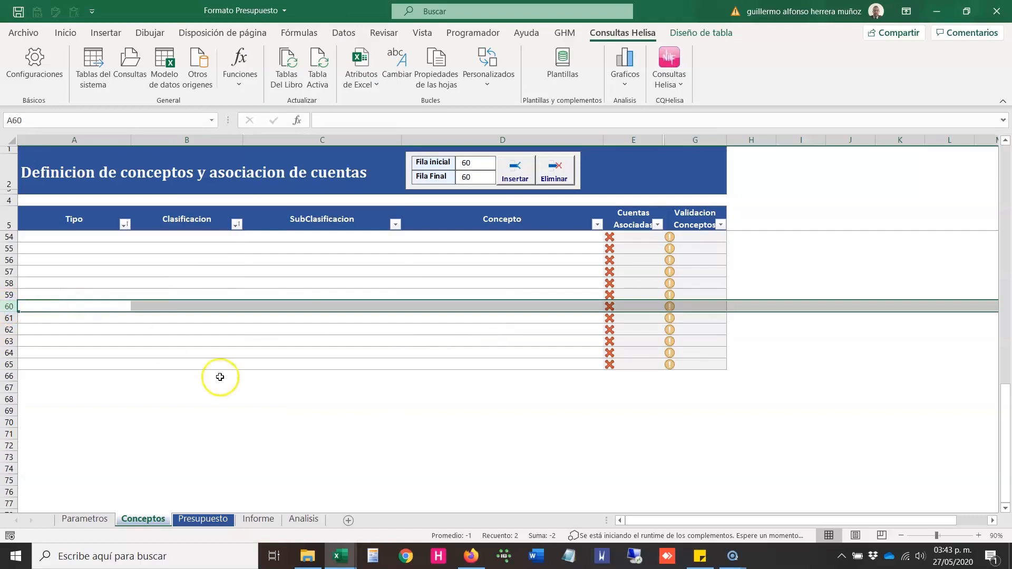
Step: Insert concept rows with Fila inicial set to 50 and Fila Final set to 61
{"action": "left_click_drag", "start_coordinate": [318, 261], "coordinate": [364, 313]}
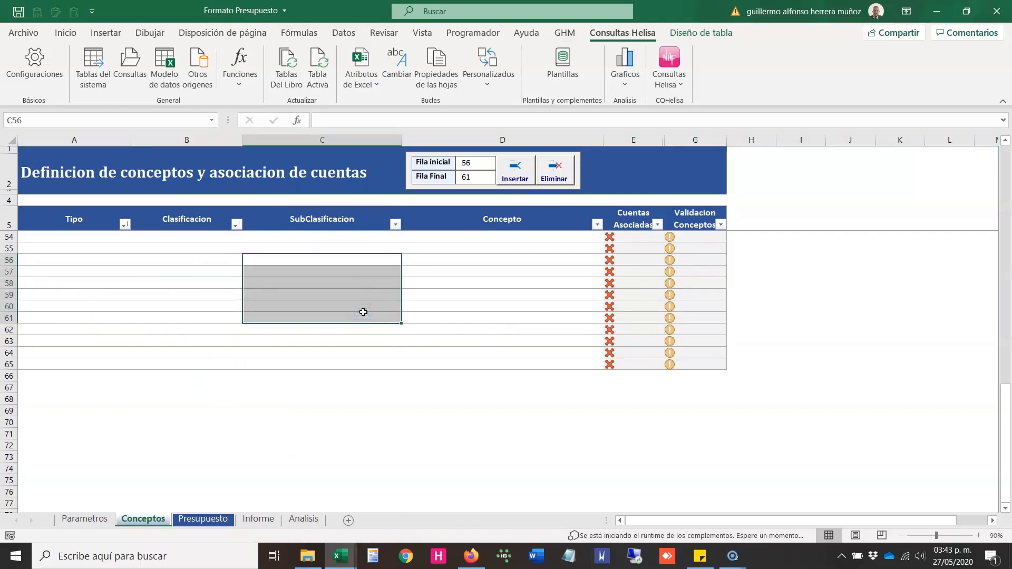
{"action": "left_click", "coordinate": [447, 162]}
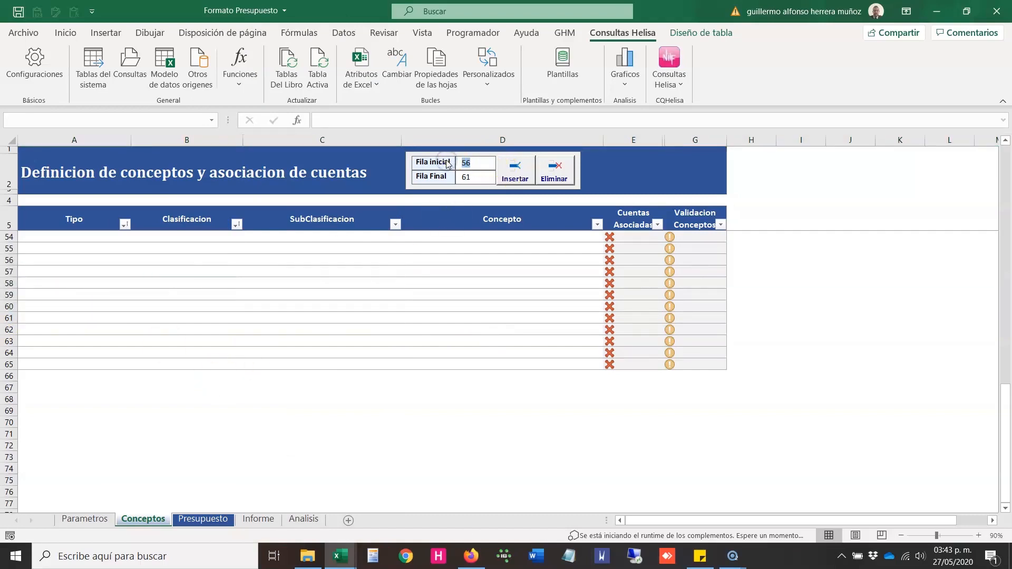
{"action": "type", "text": "50"}
{"action": "left_click", "coordinate": [456, 176]}
{"action": "type", "text": "1"}
{"action": "left_click", "coordinate": [515, 172]}
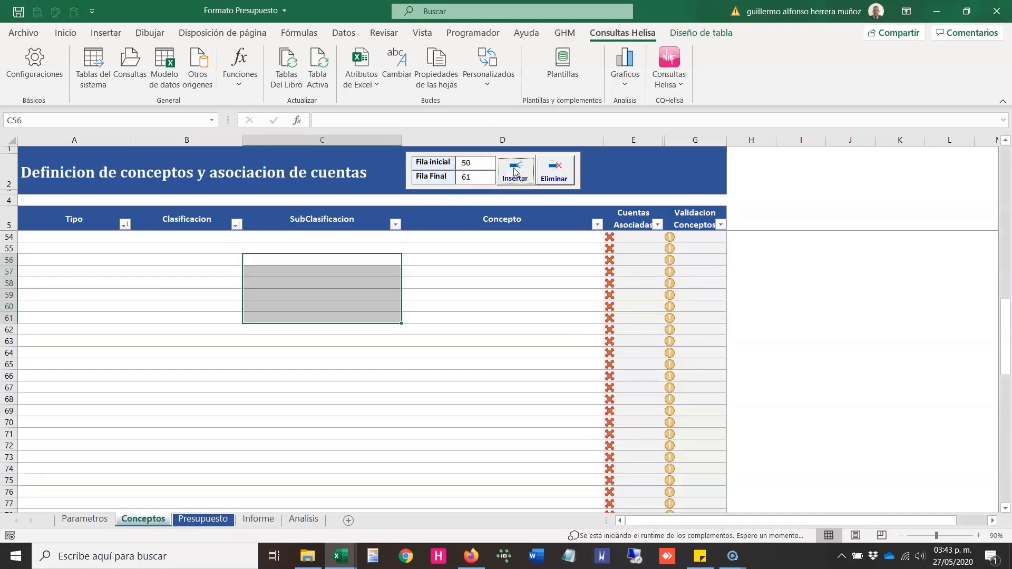
Step: Examine the lower part of the concept table after the row insertion and return to its first rows
{"action": "left_click", "coordinate": [322, 343]}
{"action": "key", "text": "Page_Down"}
{"action": "key", "text": "Page_Down"}
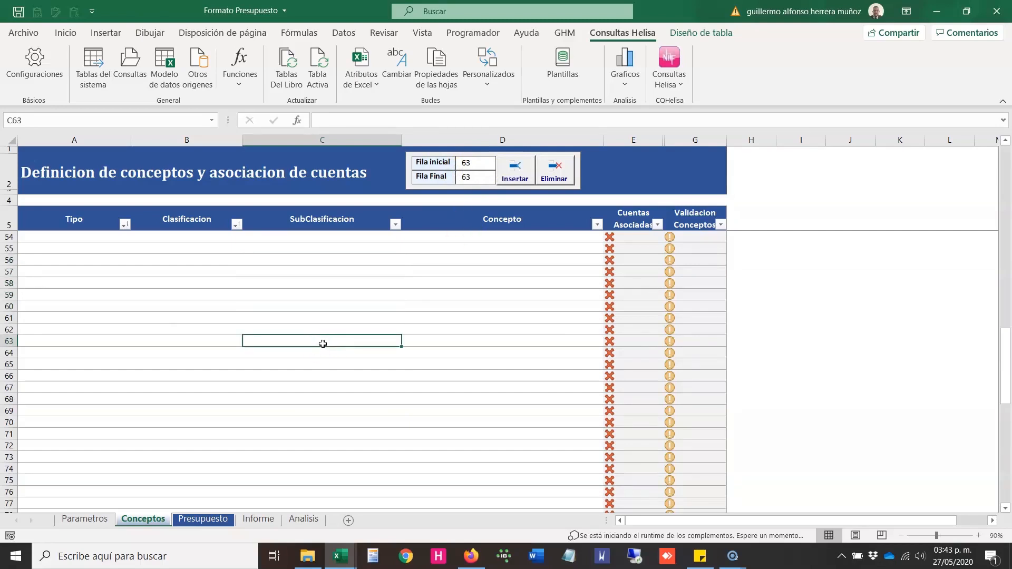
{"action": "key", "text": "Page_Up"}
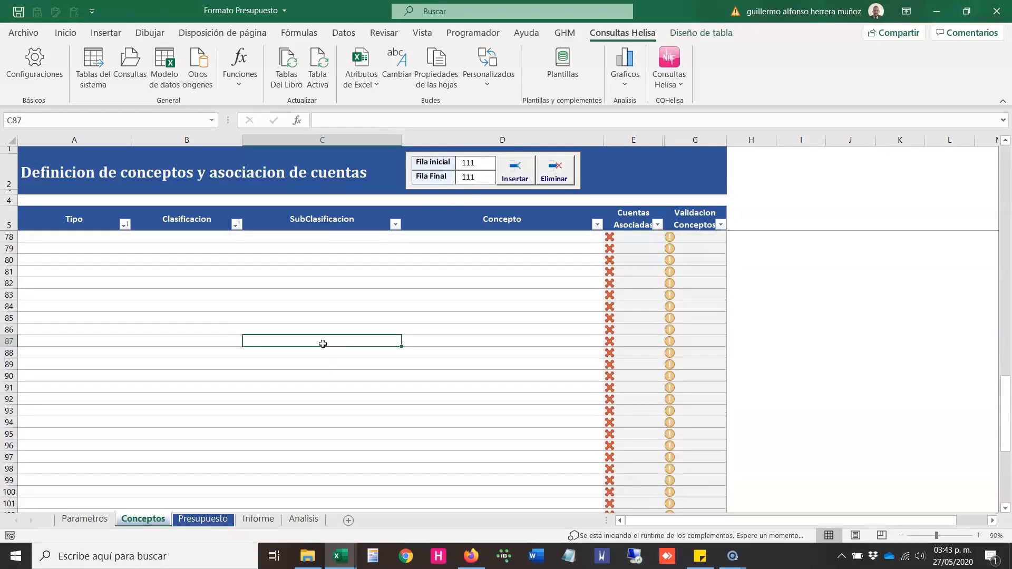
{"action": "key", "text": "Page_Up"}
{"action": "key", "text": "Page_Up"}
{"action": "key", "text": "Page_Up"}
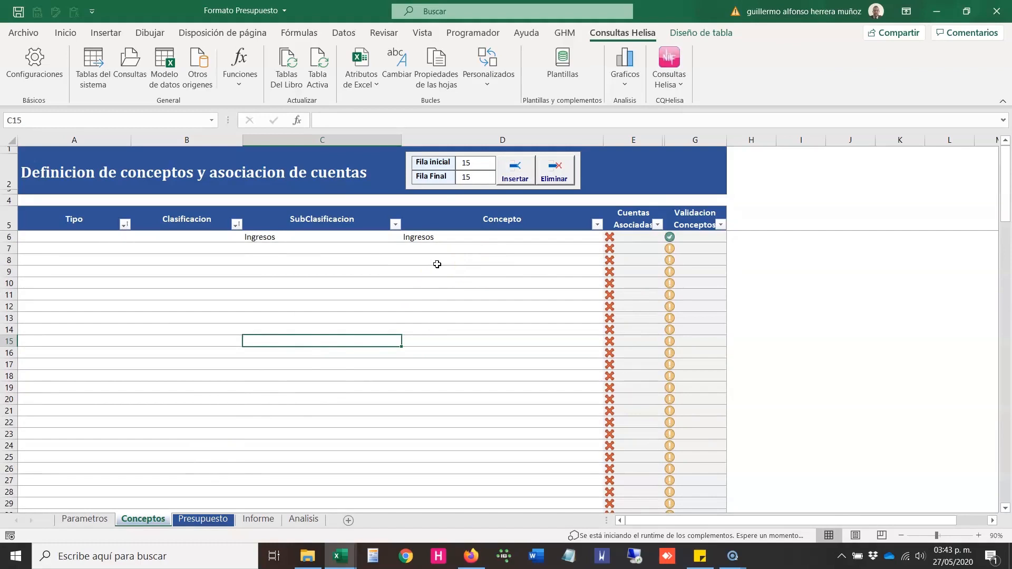
Step: Open the Presupuesto sheet and examine its headers from Centro de Costo to Total general
{"action": "left_click", "coordinate": [206, 519]}
{"action": "left_click", "coordinate": [58, 207]}
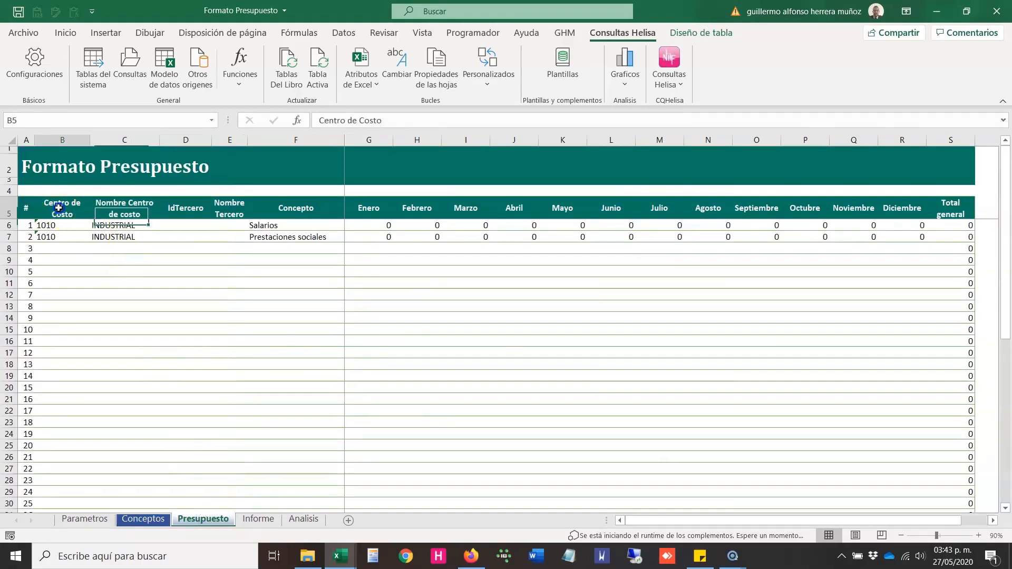
{"action": "left_click_drag", "start_coordinate": [59, 207], "coordinate": [935, 198]}
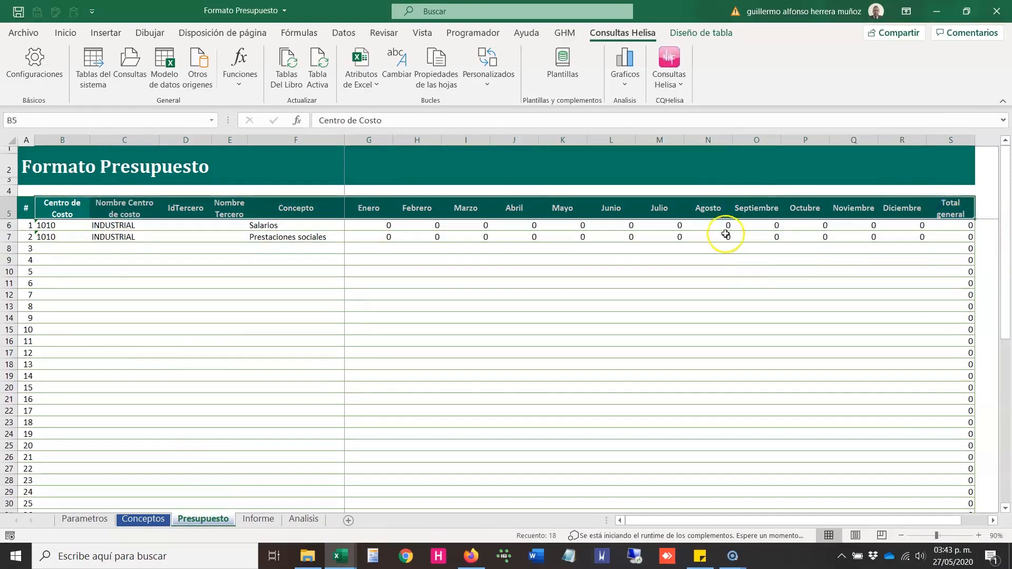
{"action": "left_click", "coordinate": [714, 231]}
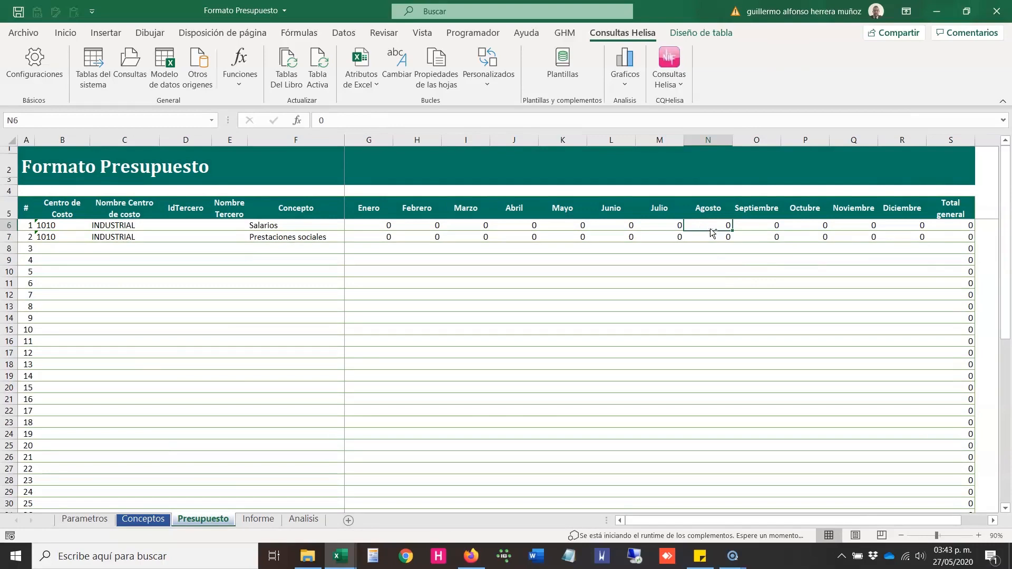
Step: Switch to the Ejemplo Presupuesto workbook and examine its cost center, concept, third-party and monthly columns
{"action": "key", "text": "alt+Tab"}
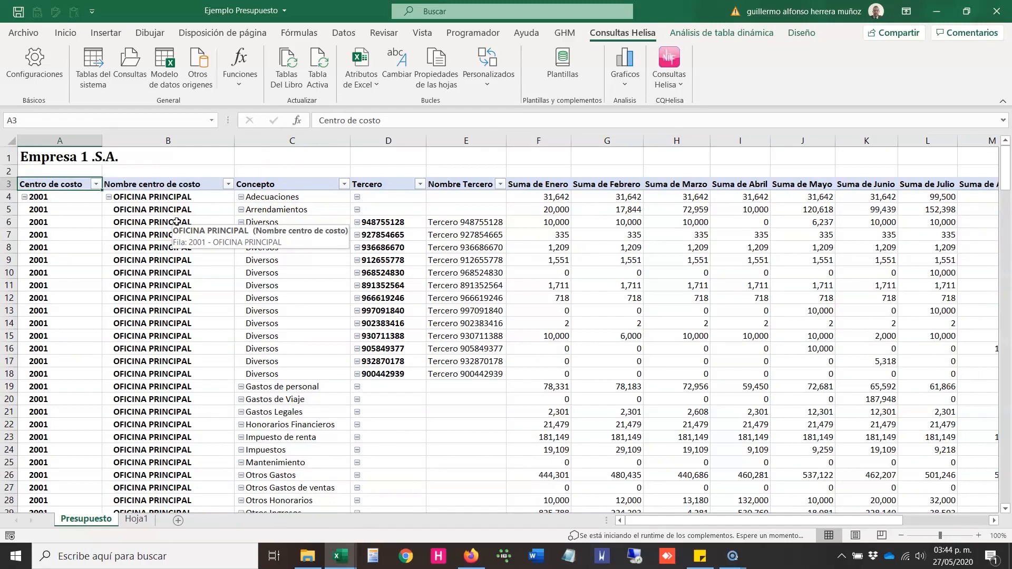
{"action": "left_click_drag", "start_coordinate": [77, 184], "coordinate": [571, 379]}
{"action": "left_click", "coordinate": [521, 277]}
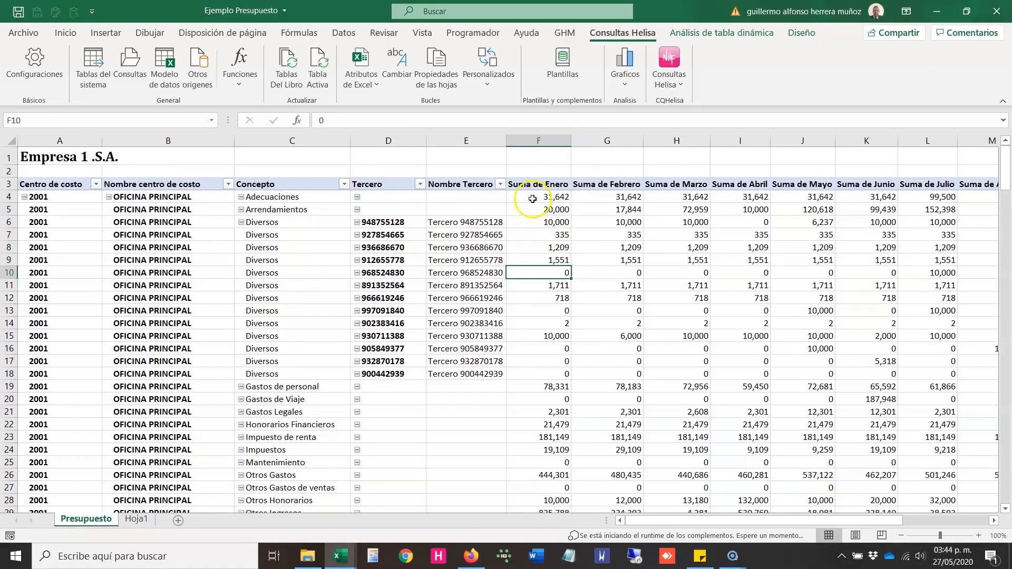
{"action": "key", "text": "alt+Tab"}
{"action": "key", "text": "alt+Tab"}
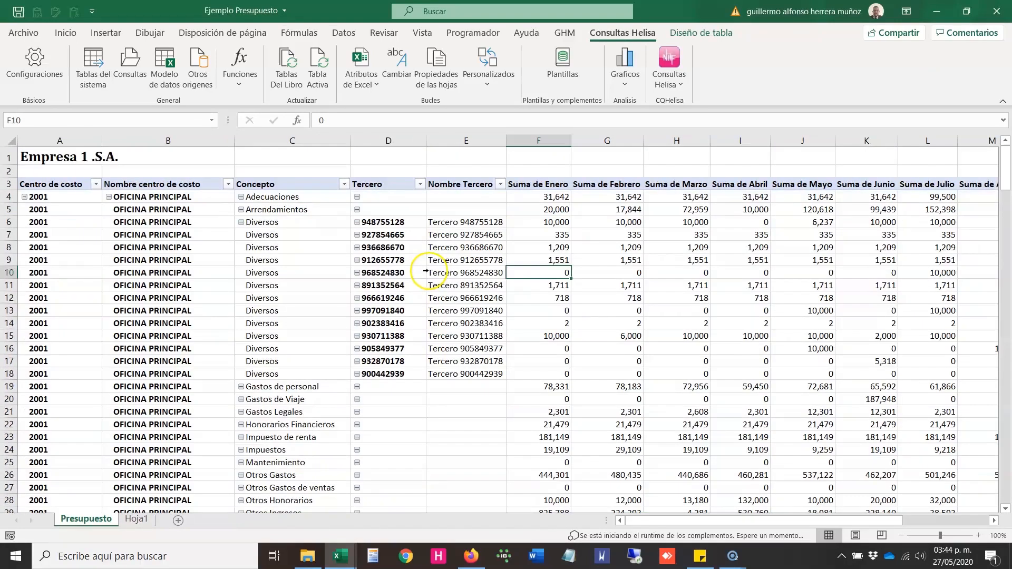
Step: Copy the values in F4:G11, switch to the Formato Presupuesto workbook and review the paste options at G6 without pasting
{"action": "left_click_drag", "start_coordinate": [544, 197], "coordinate": [591, 280]}
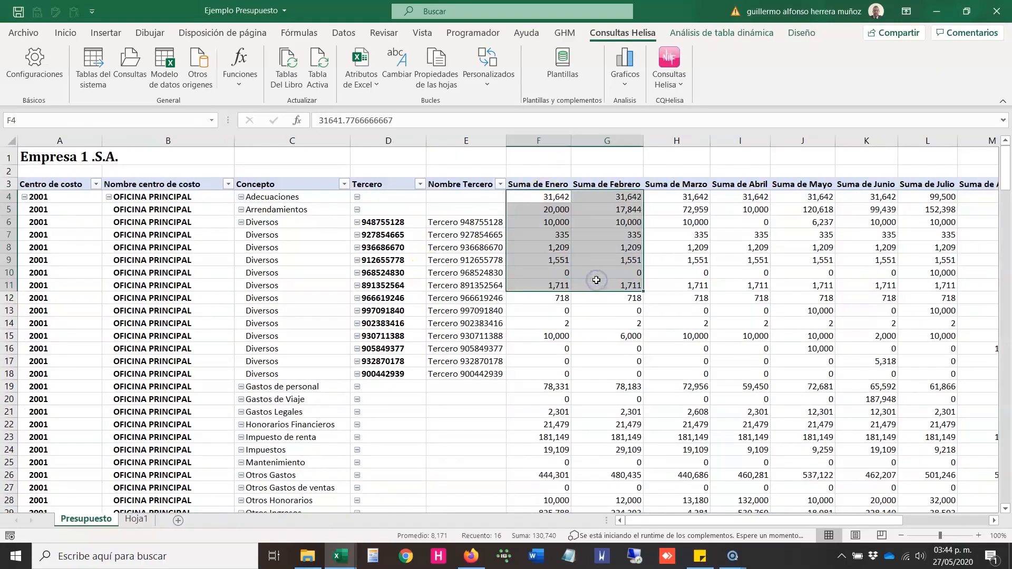
{"action": "key", "text": "ctrl+c"}
{"action": "key", "text": "alt+Tab"}
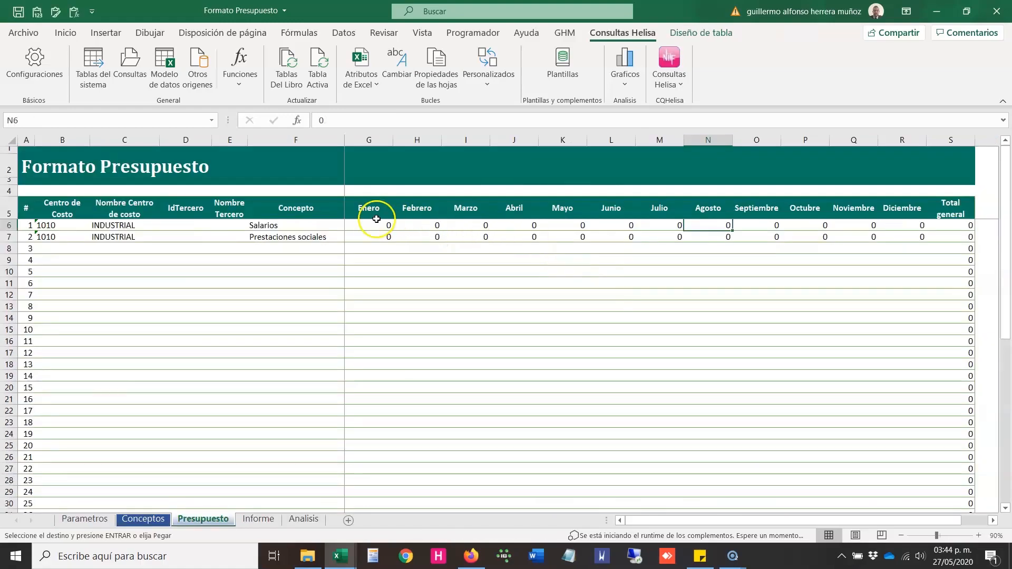
{"action": "right_click", "coordinate": [375, 215]}
{"action": "left_click", "coordinate": [358, 227]}
{"action": "right_click", "coordinate": [358, 226]}
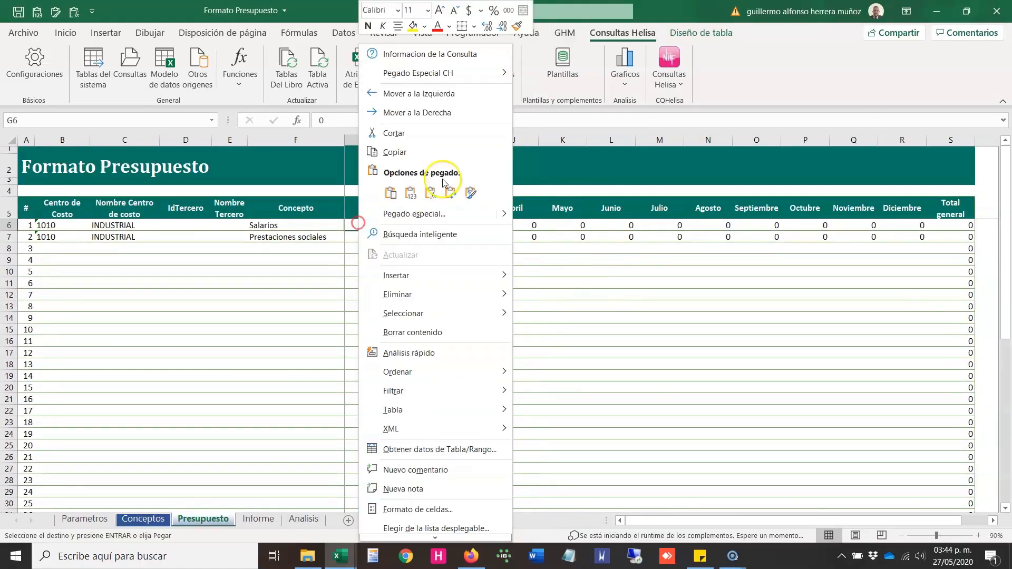
{"action": "left_click", "coordinate": [637, 159]}
{"action": "key", "text": "Escape"}
Step: Check how far the numbered rows of the Presupuesto table extend and return to the rows with data
{"action": "left_click", "coordinate": [347, 305]}
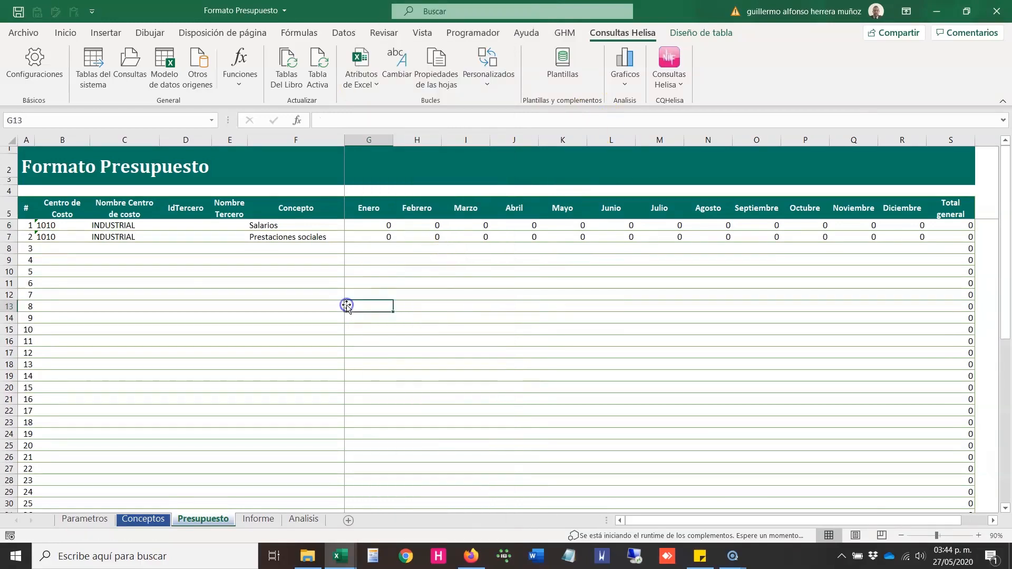
{"action": "key", "text": "Page_Down"}
{"action": "key", "text": "Page_Up"}
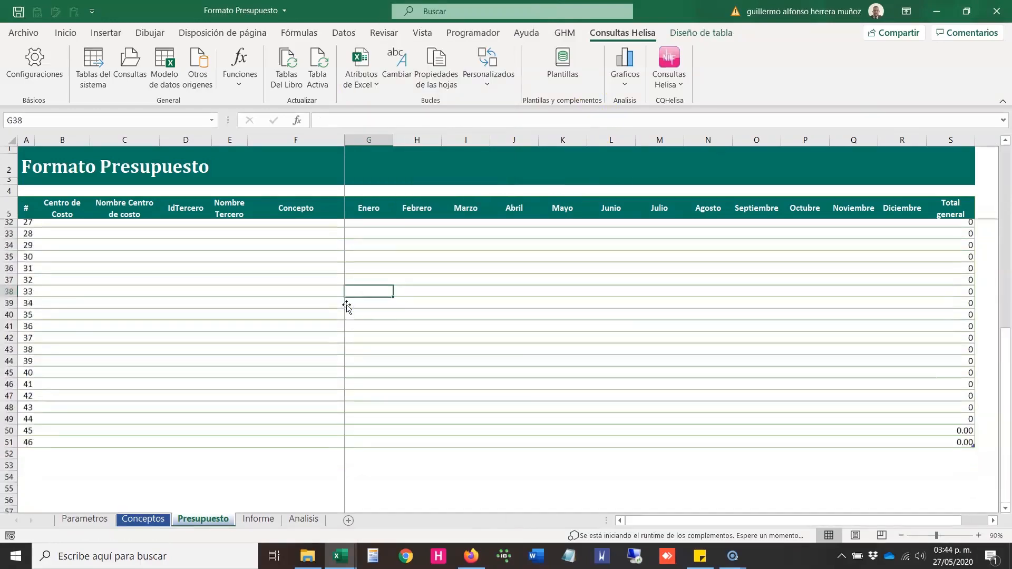
{"action": "key", "text": "ctrl+Up"}
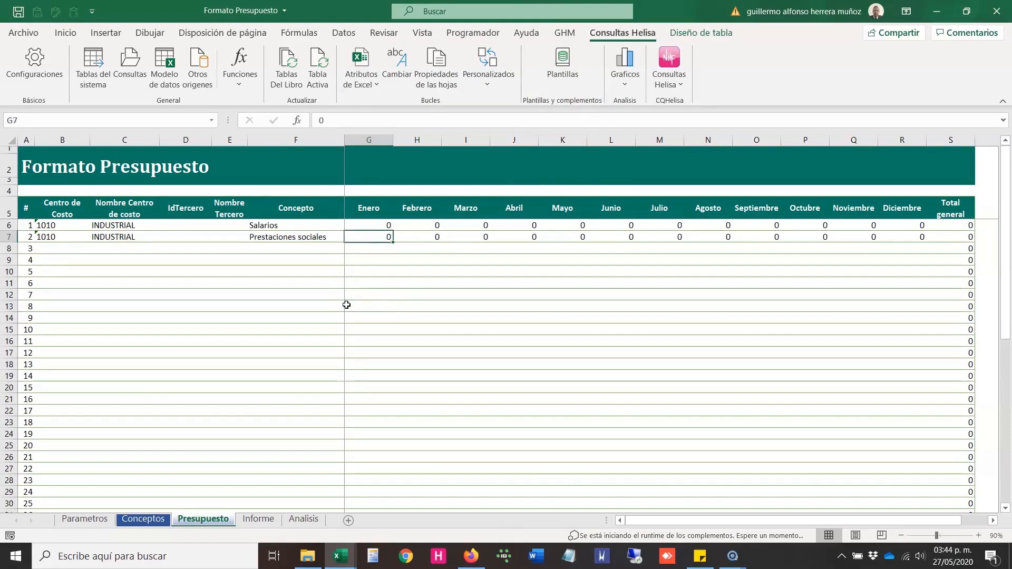
Step: Examine the budget table's identifying headers starting at Centro de Costo and its month headers from Enero to Total general
{"action": "key", "text": "ctrl+Left"}
{"action": "key", "text": "ctrl+Left"}
{"action": "key", "text": "ctrl+Left"}
{"action": "key", "text": "ctrl+Up"}
{"action": "key", "text": "Right"}
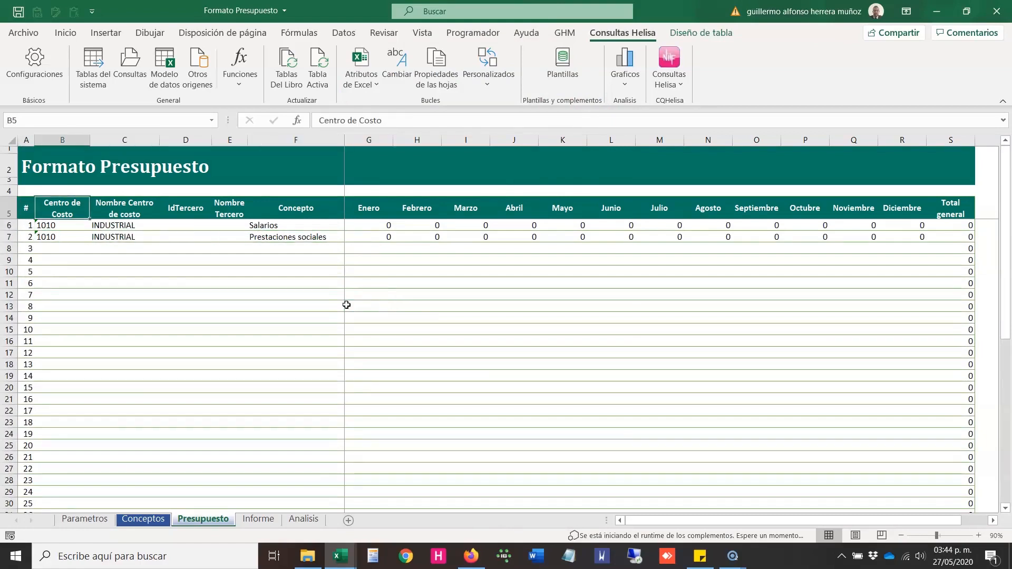
{"action": "key", "text": "shift+Right"}
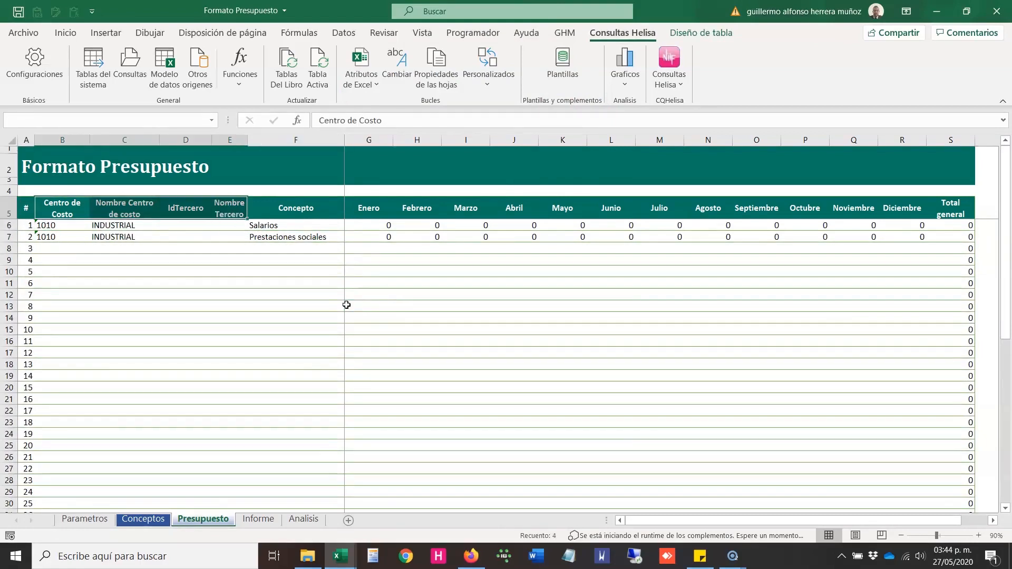
{"action": "key", "text": "Right"}
{"action": "key", "text": "Right"}
{"action": "key", "text": "Right"}
{"action": "key", "text": "Right"}
{"action": "key", "text": "Right"}
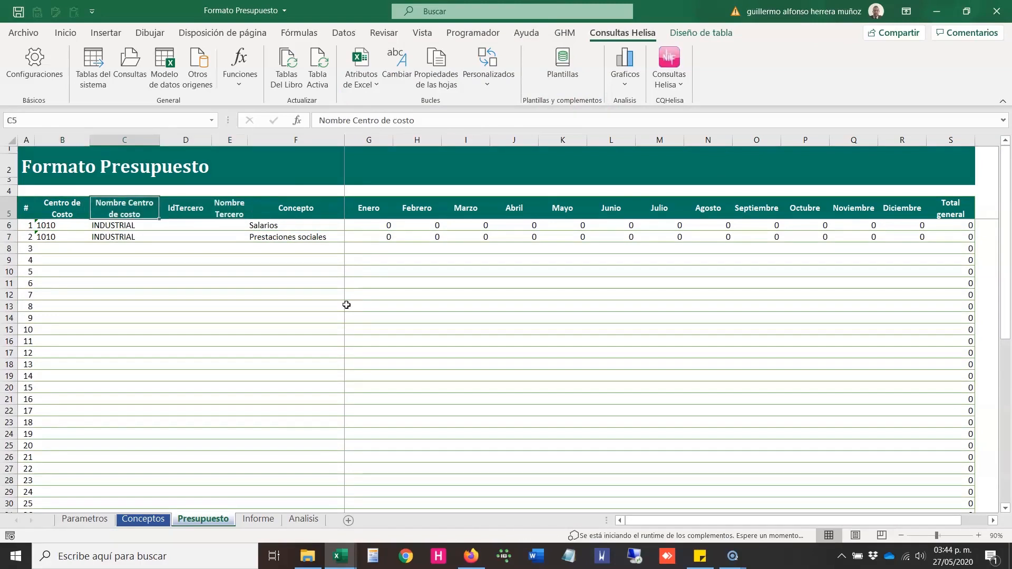
{"action": "key", "text": "shift+Right"}
{"action": "key", "text": "shift+Right"}
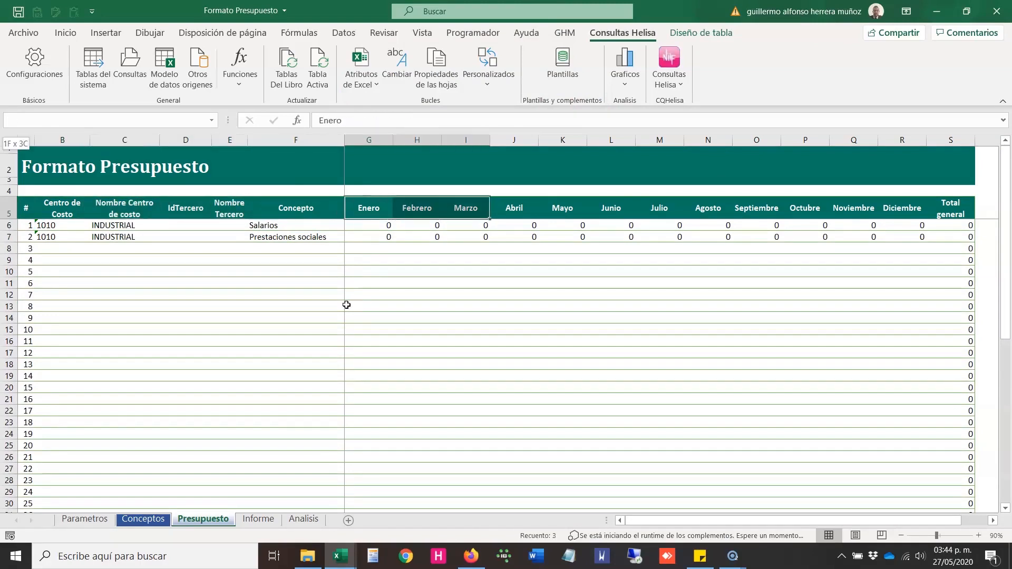
{"action": "key", "text": "ctrl+shift+Right"}
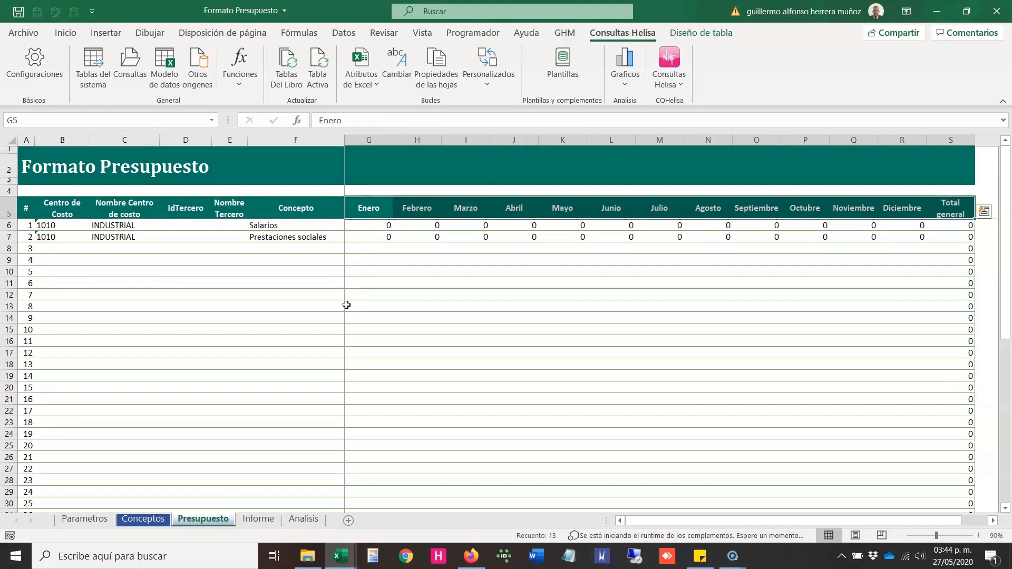
Step: Examine the Centro de Costo, Nombre Centro de costo and IdTercero cells in rows 6 to 8
{"action": "key", "text": "shift+Left"}
{"action": "key", "text": "shift+Left"}
{"action": "key", "text": "shift+Left"}
{"action": "key", "text": "shift+Left"}
{"action": "key", "text": "shift+Left"}
{"action": "key", "text": "shift+Left"}
{"action": "key", "text": "shift+Left"}
{"action": "key", "text": "shift+Left"}
{"action": "key", "text": "shift+Left"}
{"action": "key", "text": "shift+Left"}
{"action": "key", "text": "shift+Left"}
{"action": "key", "text": "shift+Left"}
{"action": "key", "text": "Left"}
{"action": "key", "text": "Left"}
{"action": "key", "text": "Left"}
{"action": "key", "text": "Left"}
{"action": "key", "text": "Left"}
{"action": "key", "text": "Down"}
{"action": "key", "text": "shift+Right"}
{"action": "key", "text": "shift+Down"}
{"action": "key", "text": "shift+Right"}
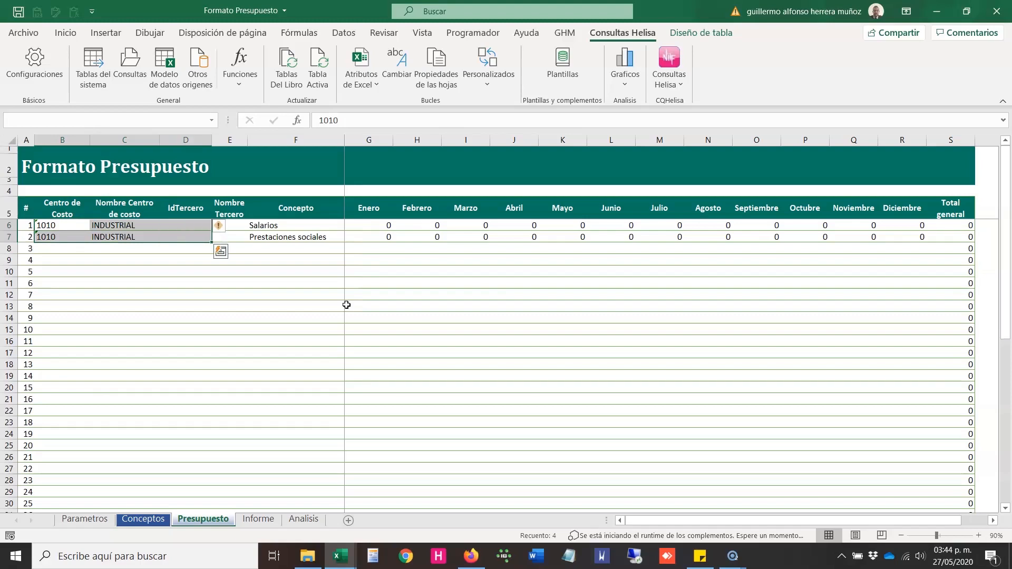
{"action": "key", "text": "shift+Down"}
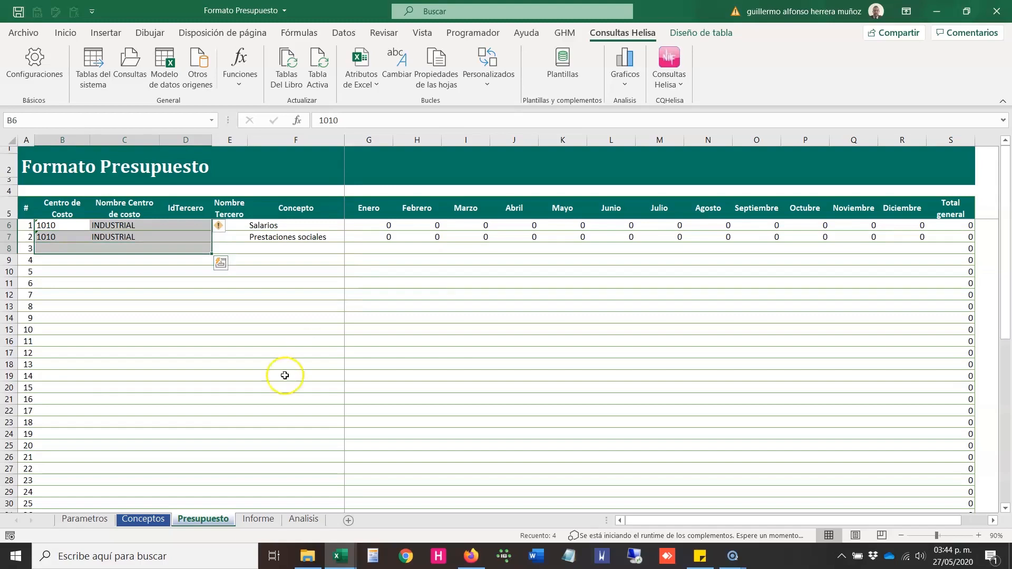
{"action": "left_click", "coordinate": [266, 374]}
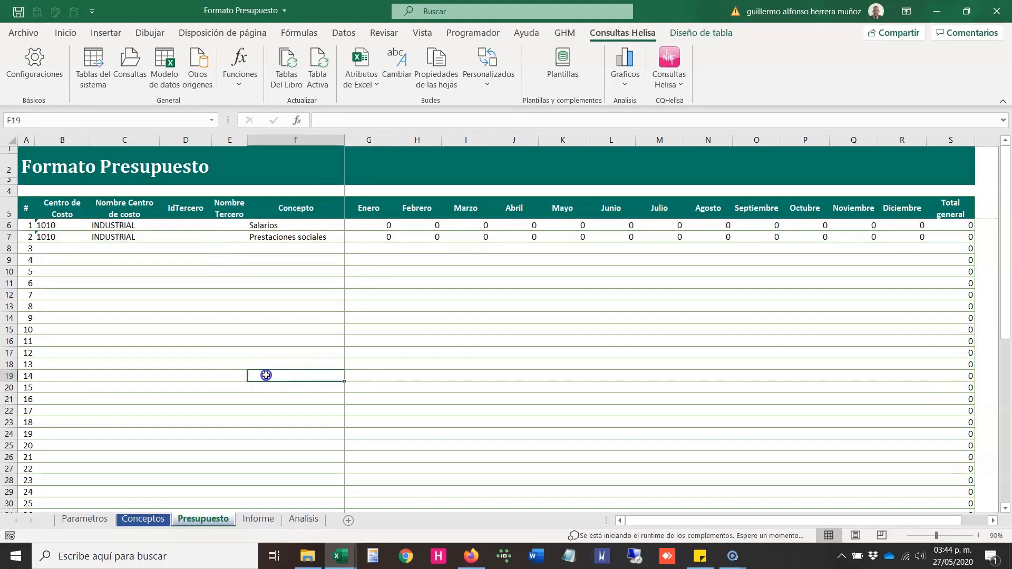
Step: Open the Informe sheet and examine the budget report, starting with the Costo de ventas section
{"action": "left_click", "coordinate": [256, 519]}
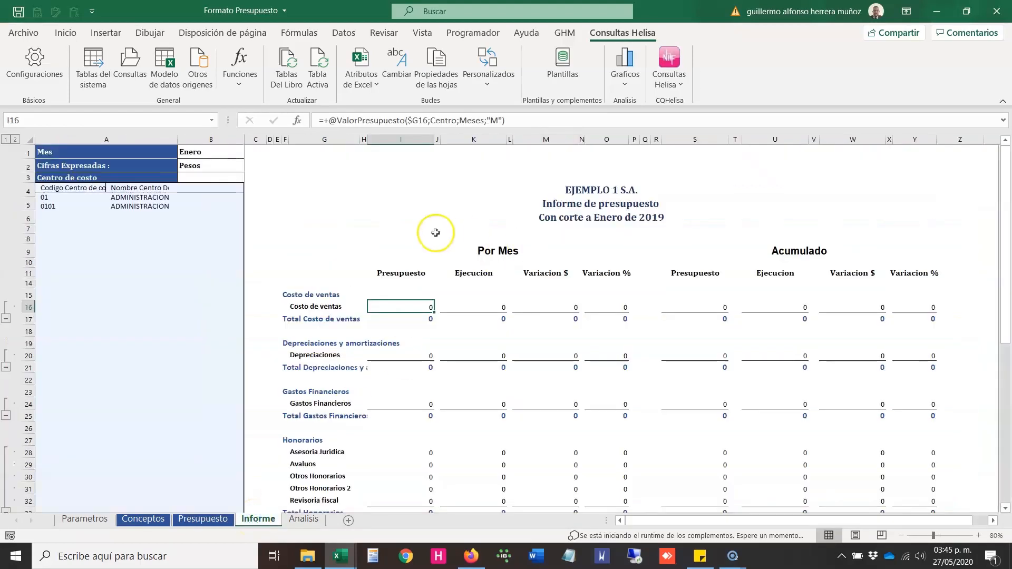
{"action": "left_click", "coordinate": [436, 233]}
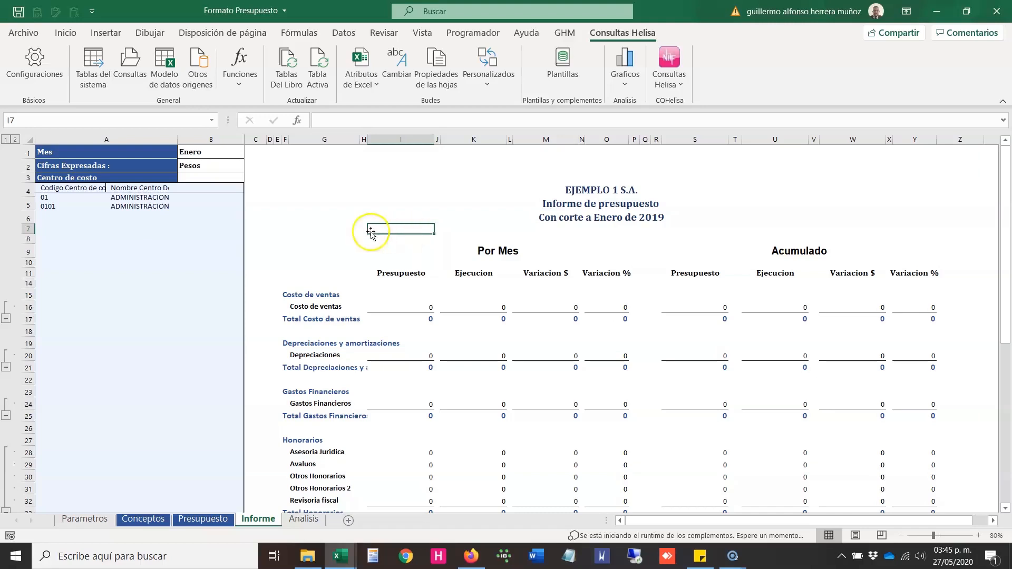
{"action": "left_click", "coordinate": [297, 294]}
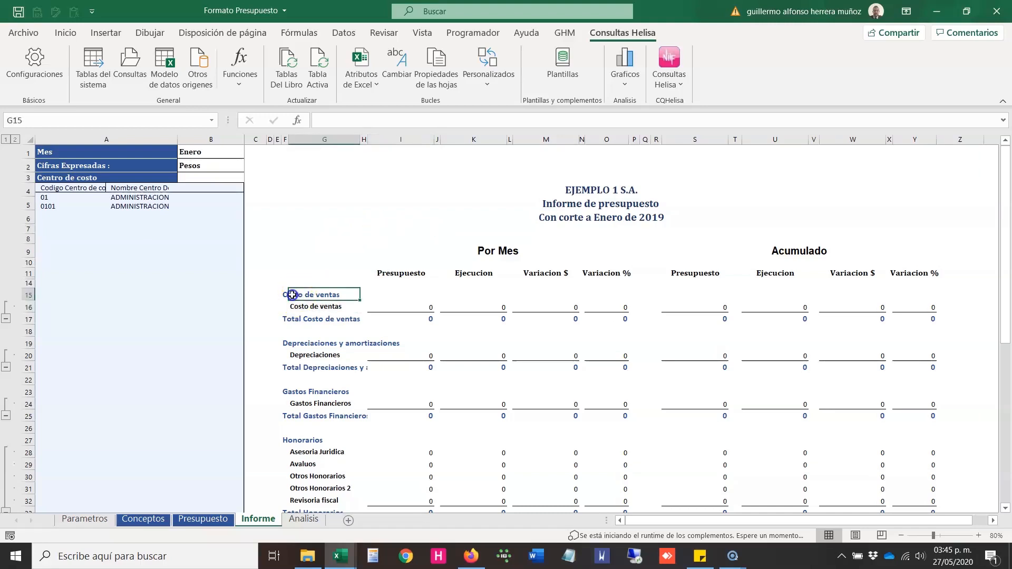
Step: Examine the Costo de ventas heading, its total row and its concept row in the budget report
{"action": "left_click", "coordinate": [285, 295]}
{"action": "left_click", "coordinate": [286, 319]}
{"action": "left_click", "coordinate": [297, 307]}
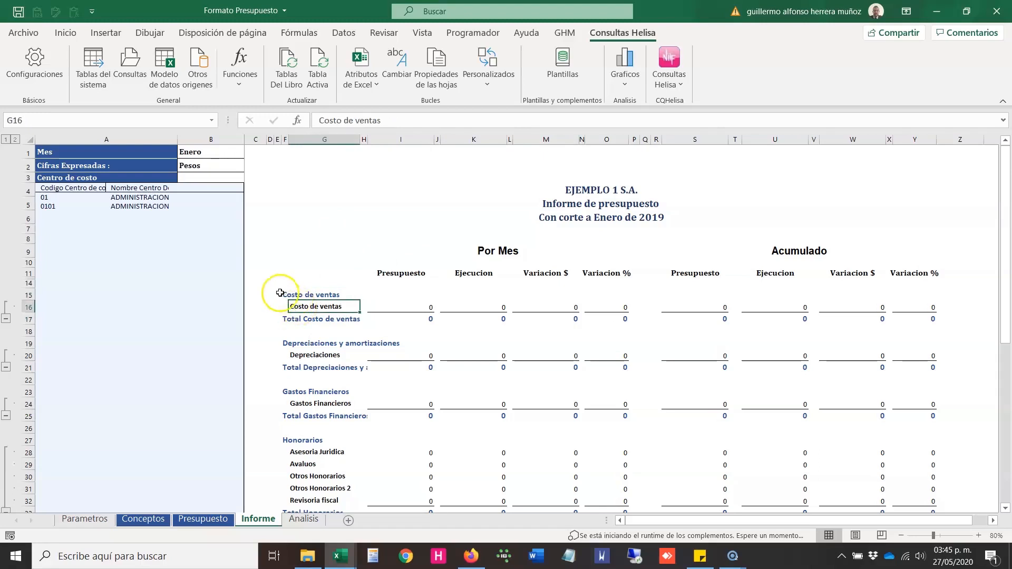
Step: Open the Conceptos sheet and examine the Tipo, Clasificacion and SubClasificacion cells in row 6
{"action": "left_click", "coordinate": [148, 518]}
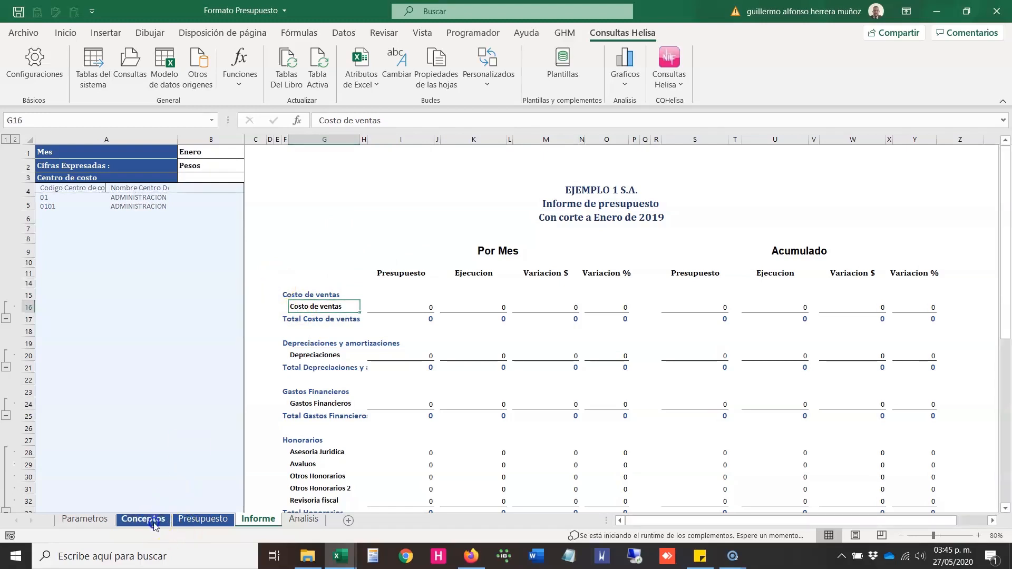
{"action": "left_click", "coordinate": [119, 240]}
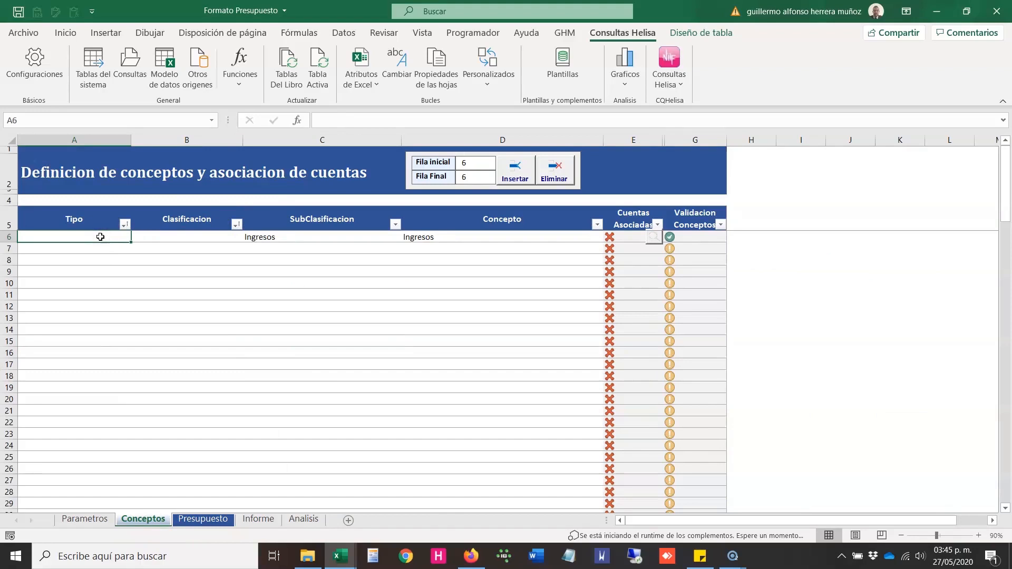
{"action": "left_click", "coordinate": [147, 237]}
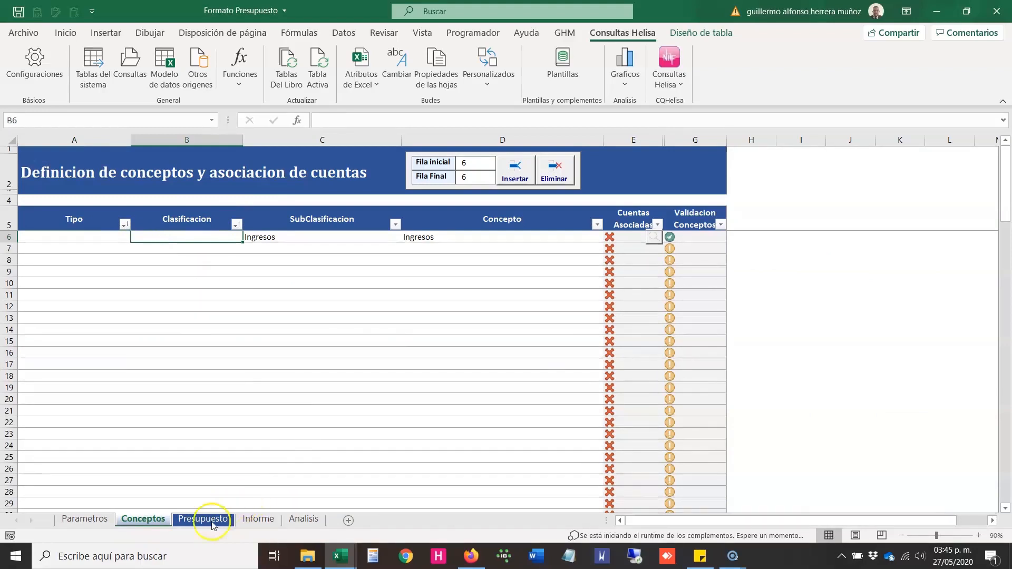
{"action": "left_click", "coordinate": [294, 237]}
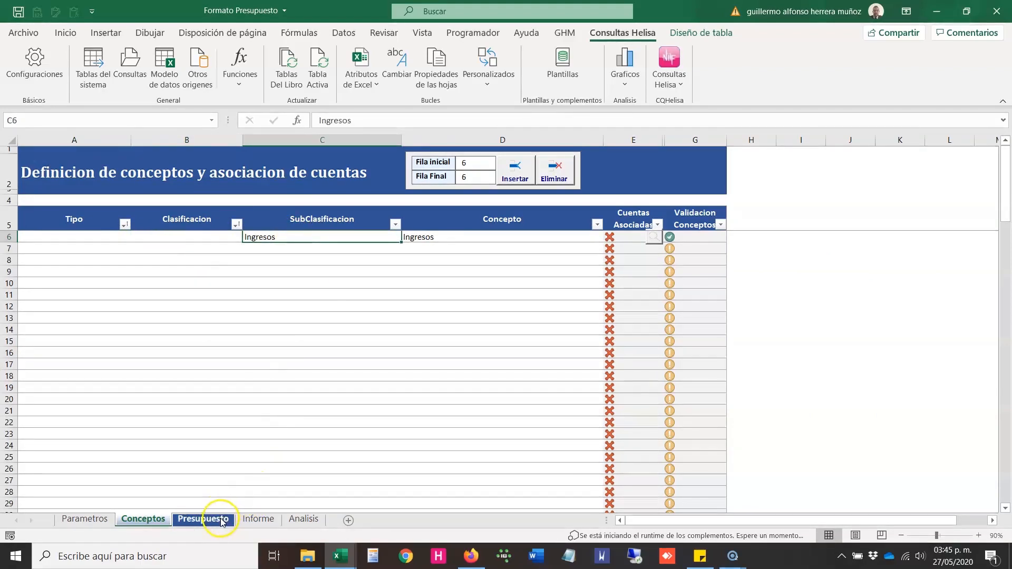
Step: Return to the Informe sheet and examine how rows are grouped from Costo de ventas to the Depreciaciones y amortizaciones heading
{"action": "left_click", "coordinate": [258, 519]}
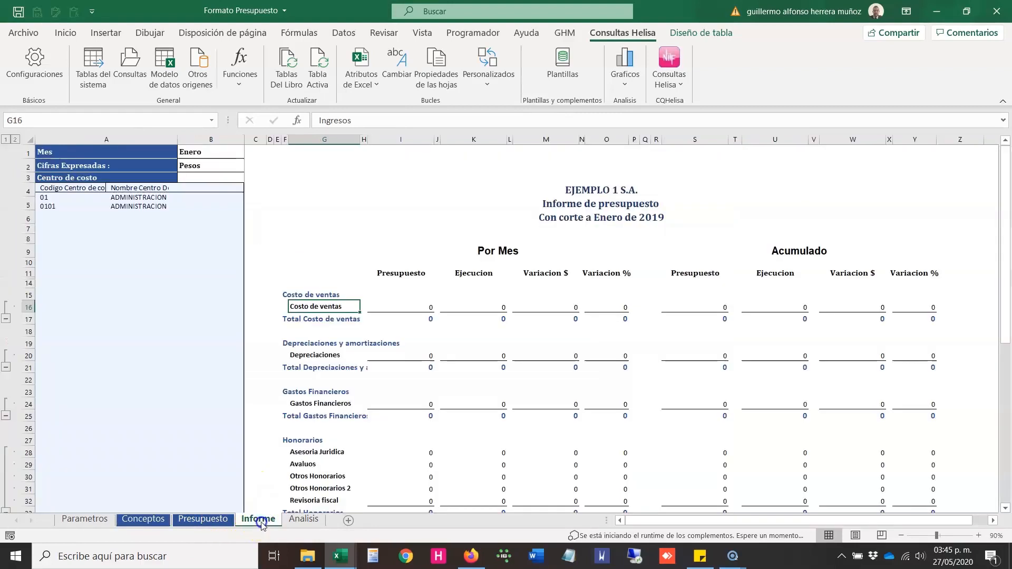
{"action": "left_click_drag", "start_coordinate": [285, 295], "coordinate": [263, 269]}
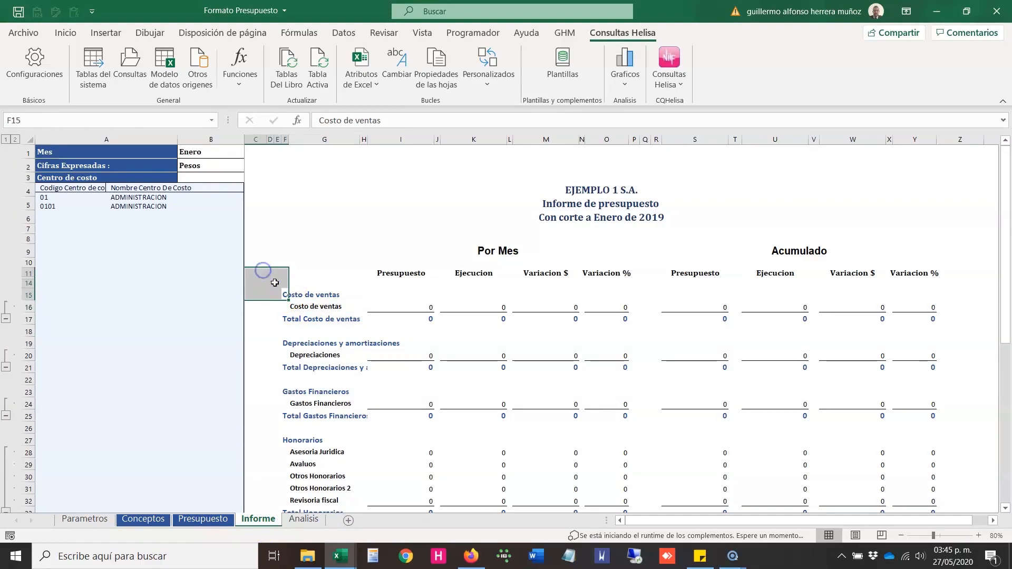
{"action": "left_click", "coordinate": [295, 307]}
{"action": "left_click", "coordinate": [285, 320]}
{"action": "left_click", "coordinate": [285, 332]}
{"action": "left_click", "coordinate": [285, 343]}
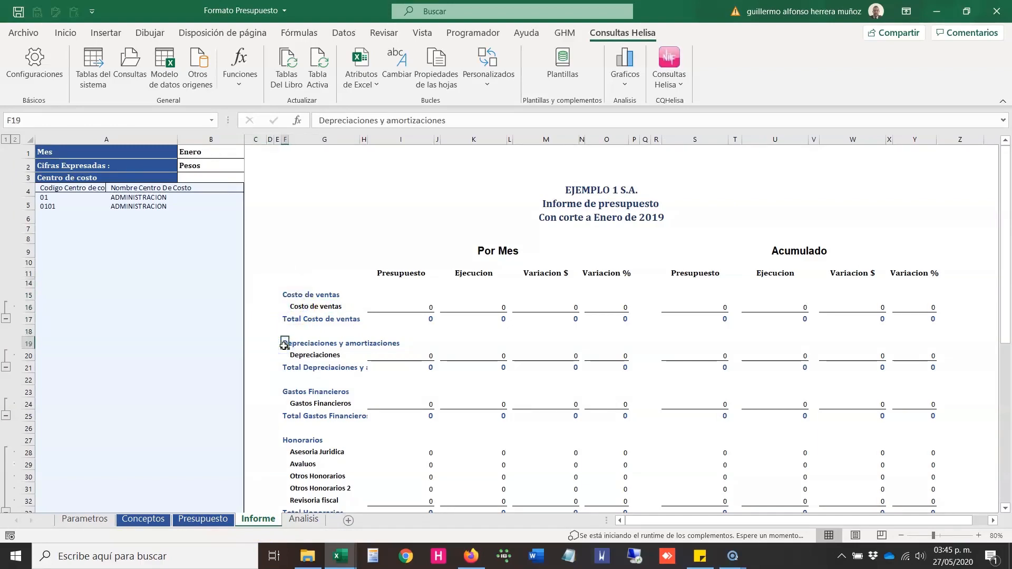
Step: Open the Analisis sheet and examine its slicers, Ejecutado and Presupuestado tables, and the Ejecutado Vs presupuestado chart
{"action": "left_click", "coordinate": [303, 520]}
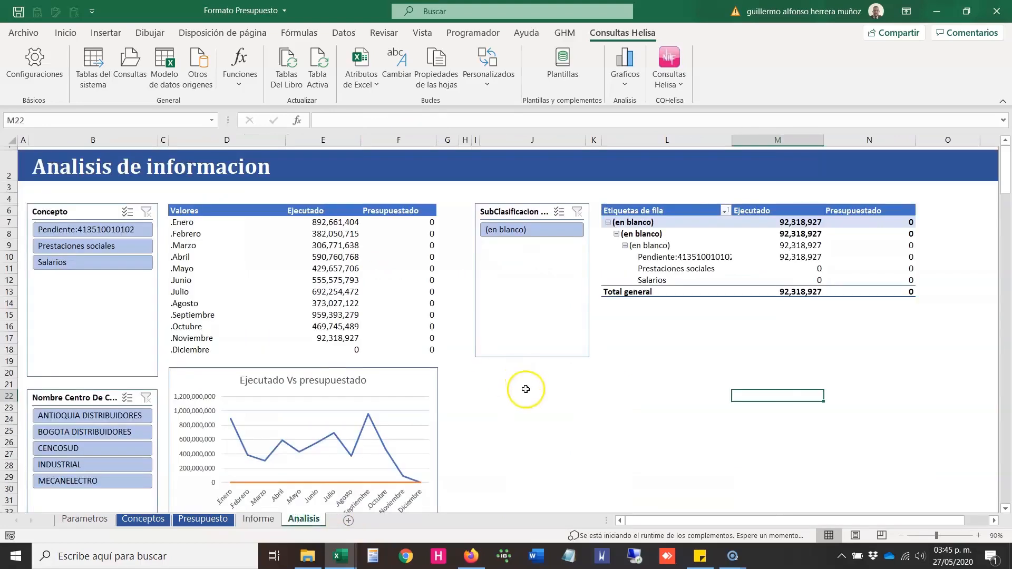
{"action": "left_click", "coordinate": [548, 404]}
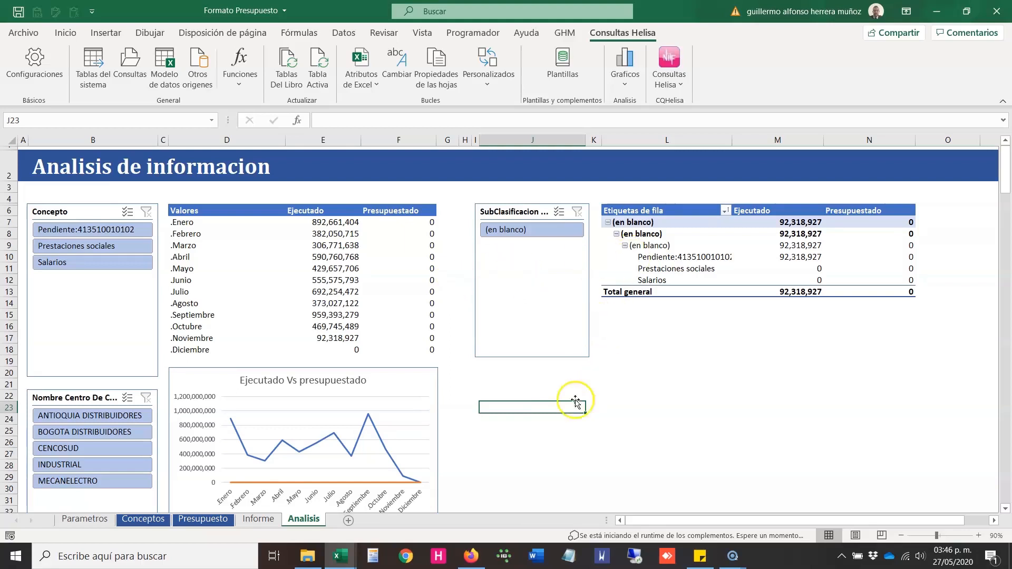
{"action": "left_click_drag", "start_coordinate": [902, 185], "coordinate": [477, 437]}
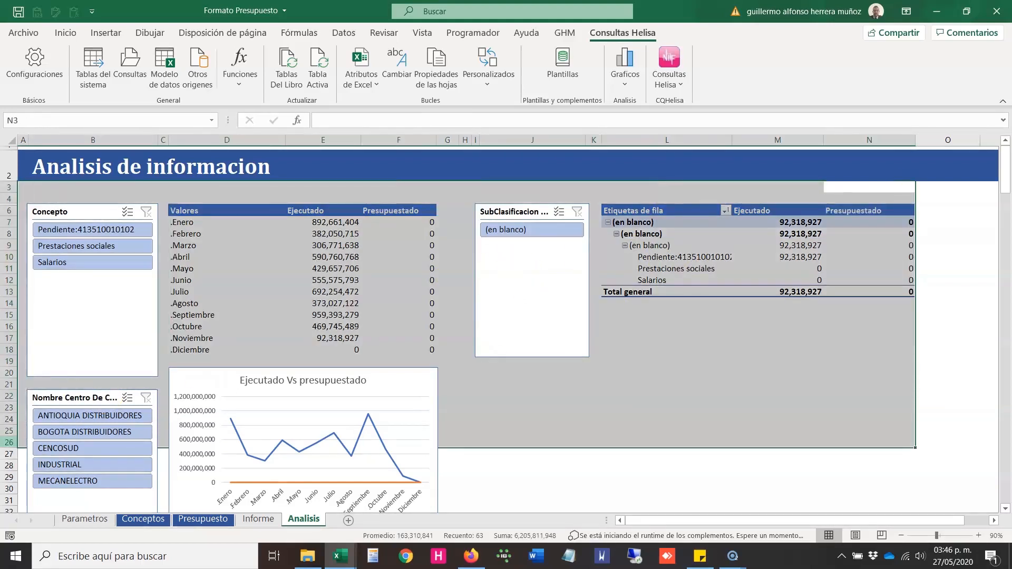
{"action": "left_click", "coordinate": [579, 409]}
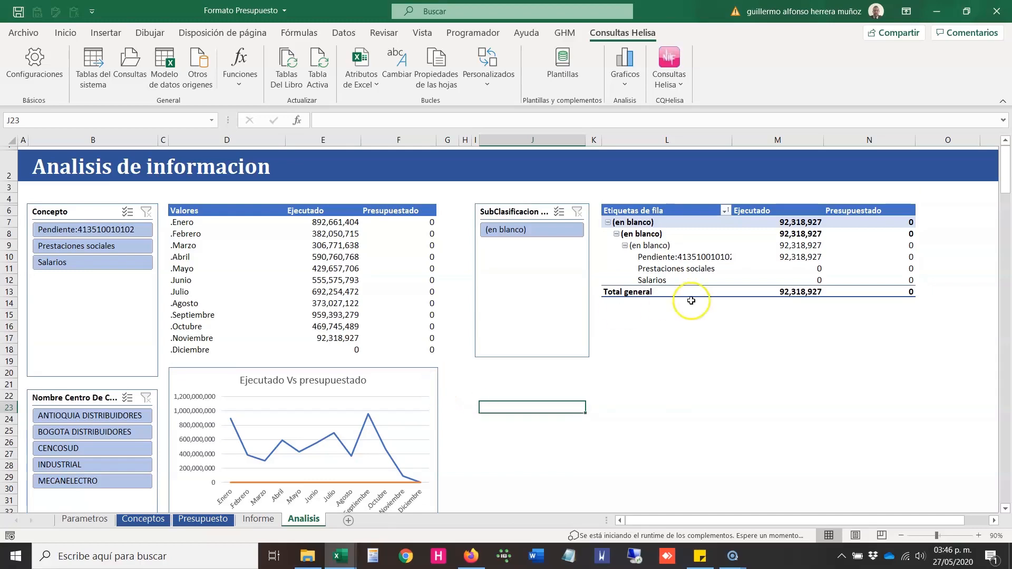
{"action": "left_click", "coordinate": [258, 519]}
{"action": "left_click", "coordinate": [298, 520]}
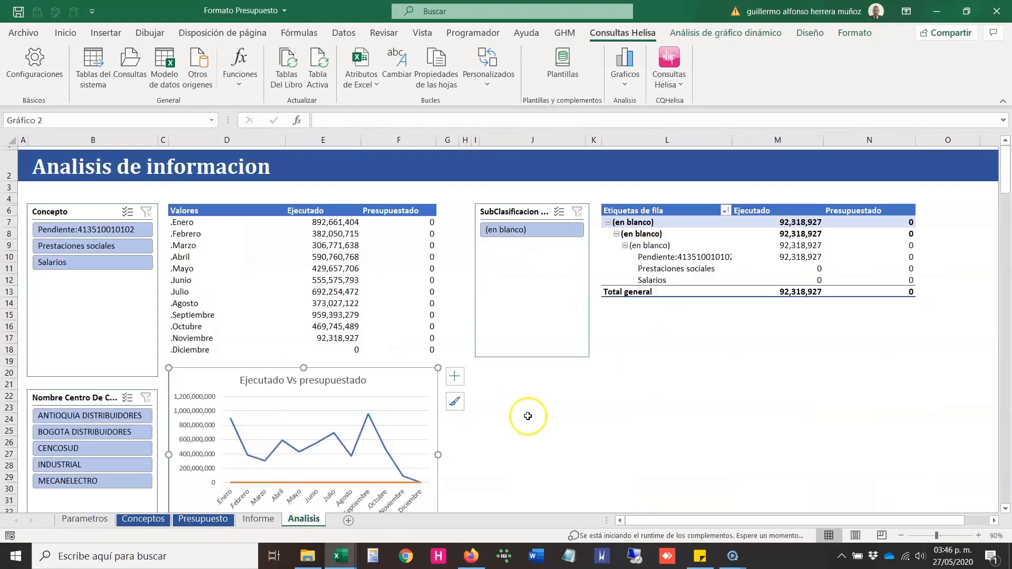
{"action": "left_click", "coordinate": [592, 395]}
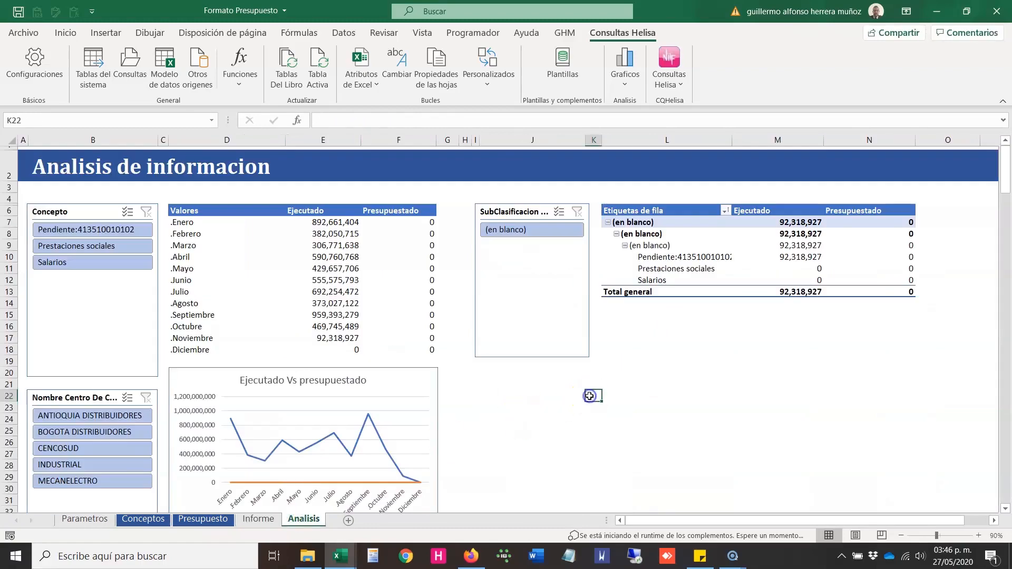
Step: Return to the Parametros sheet and select the empty cell above the Valor header
{"action": "left_click", "coordinate": [87, 520]}
{"action": "left_click", "coordinate": [241, 273]}
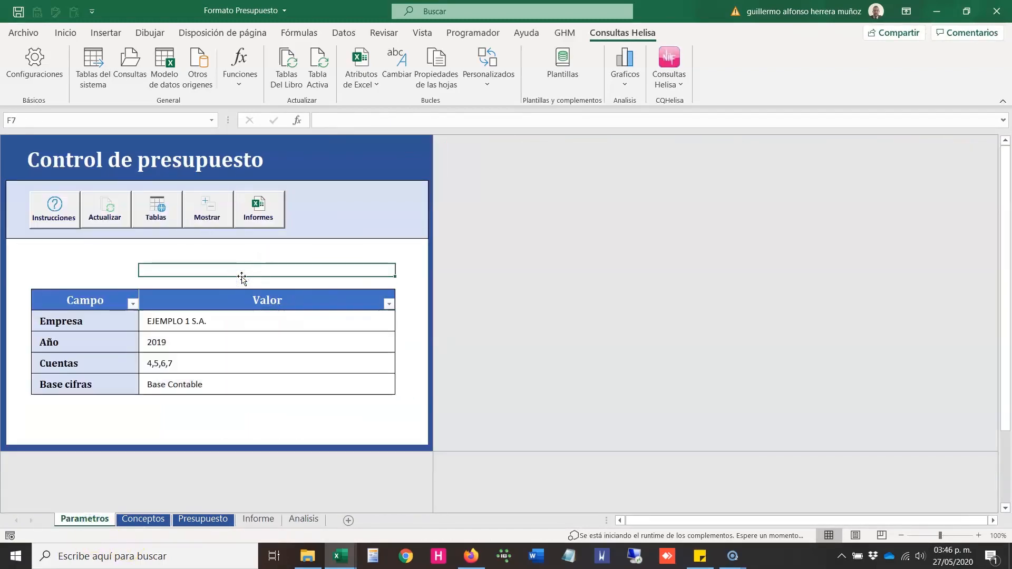